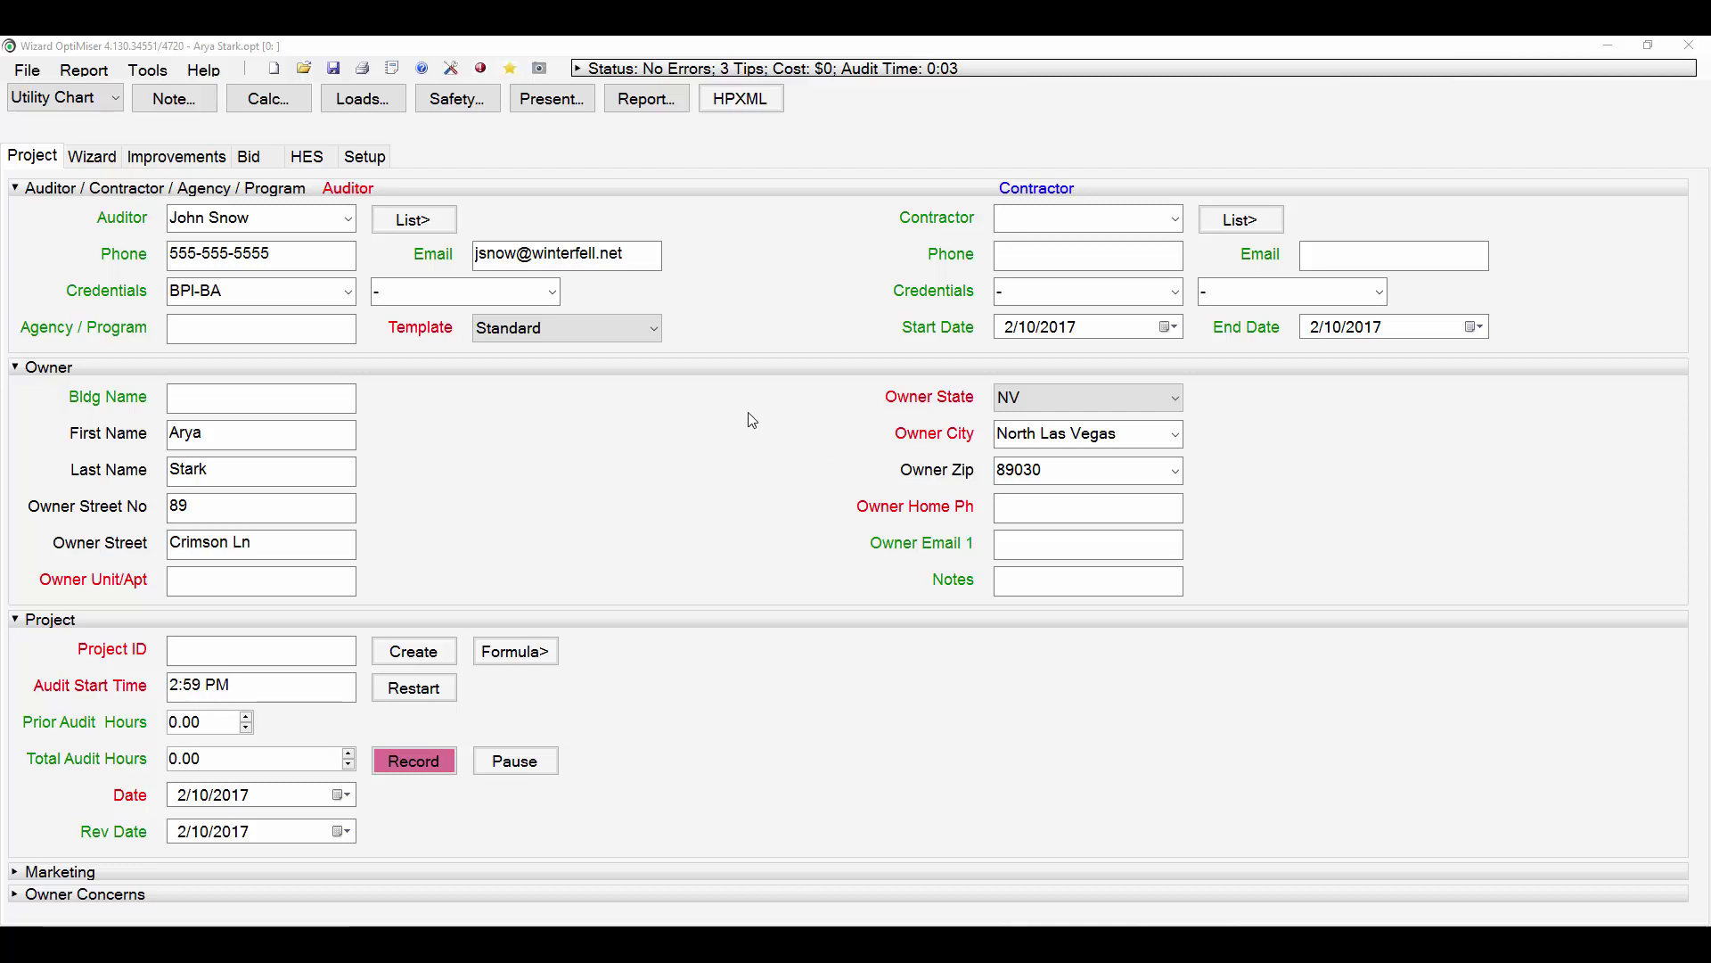
Examine the base values, improved values, costs and savings in the improvements details table.
left_click(94, 159)
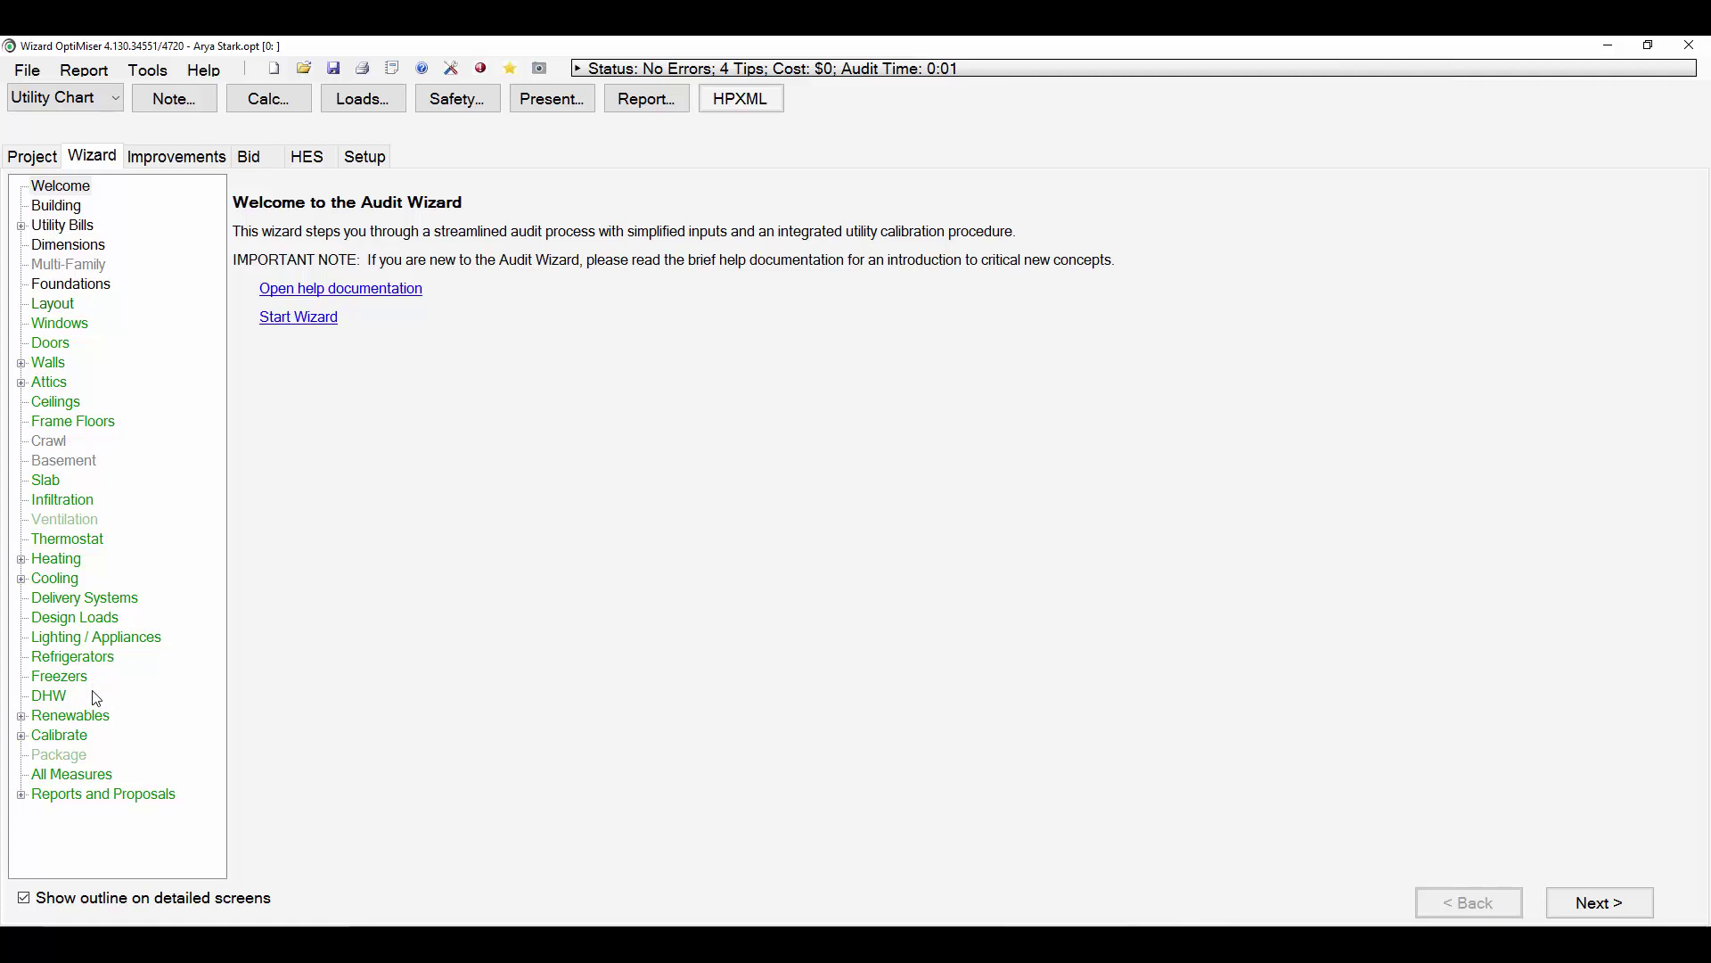
left_click(178, 160)
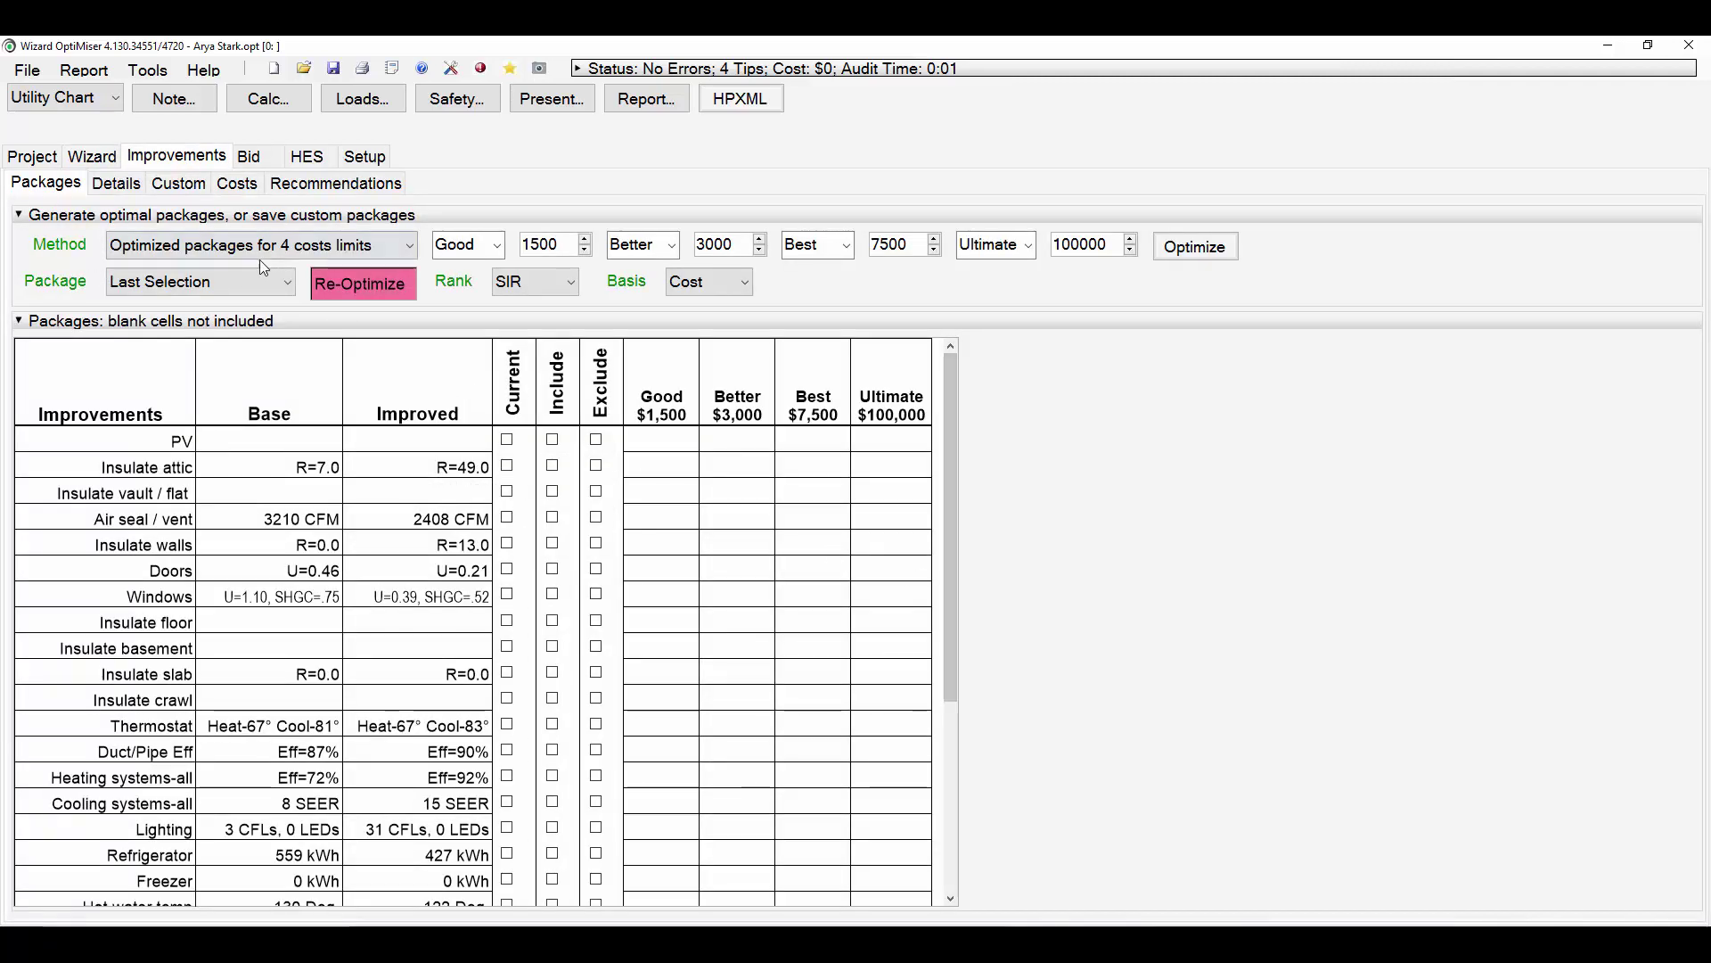
left_click(117, 184)
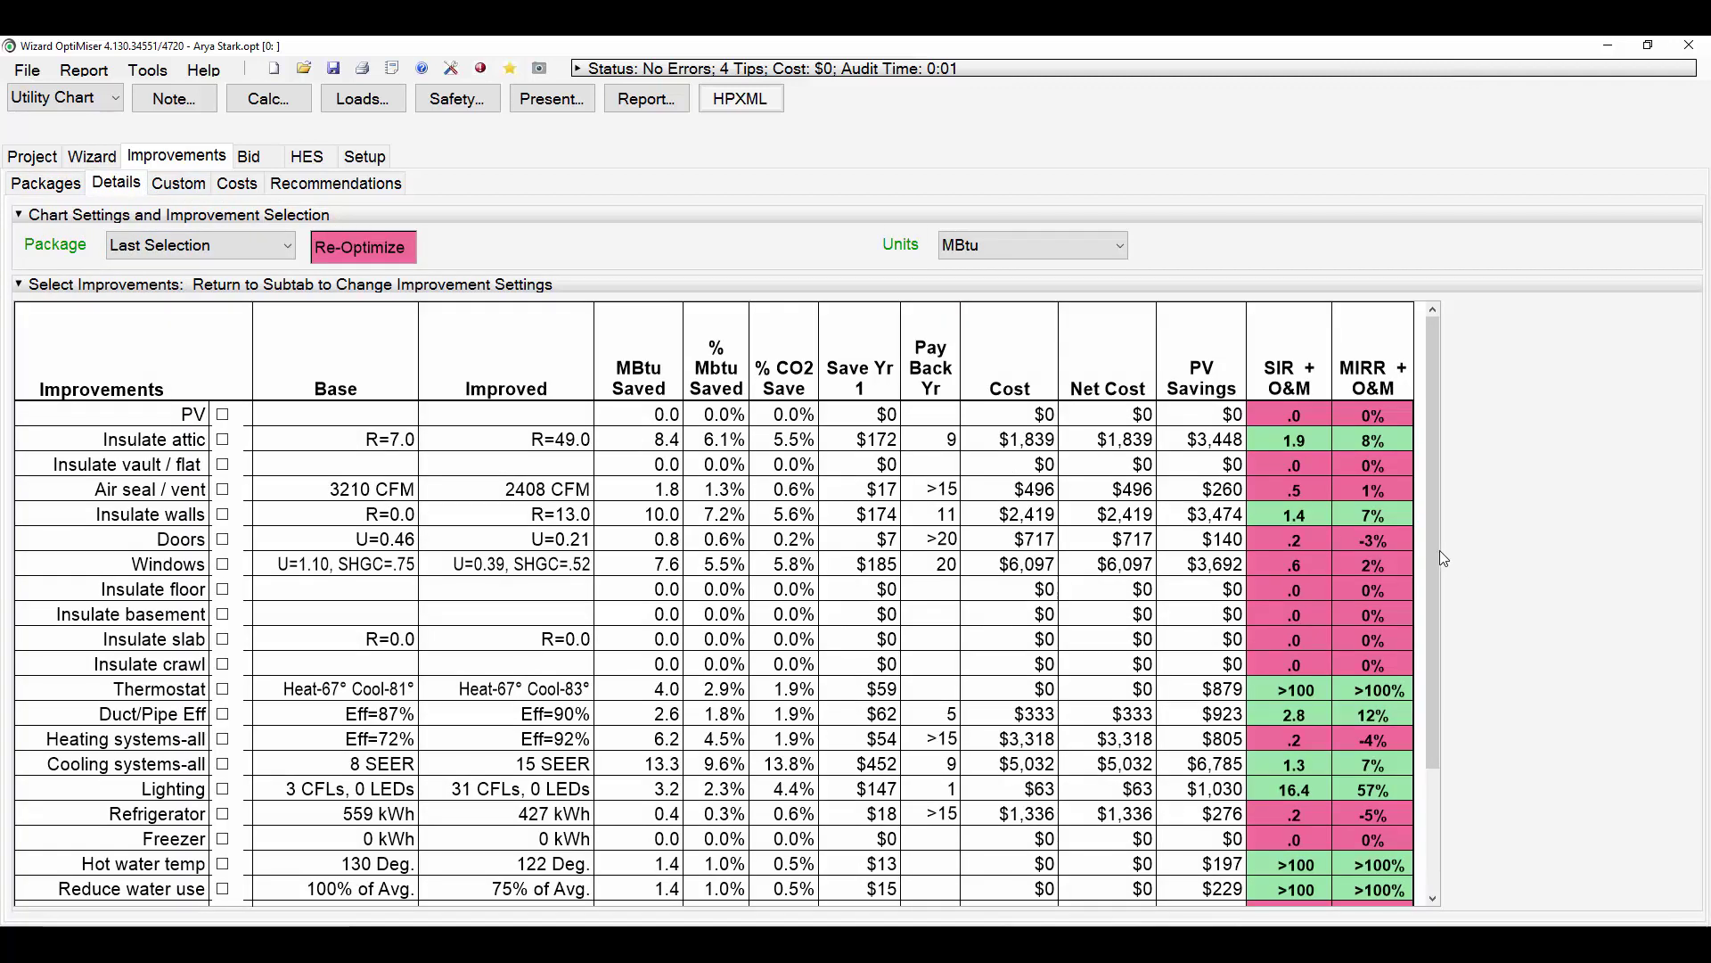
mouse_move(1434, 551)
left_mouse_down()
mouse_move(1432, 630)
mouse_move(1428, 553)
left_mouse_up()
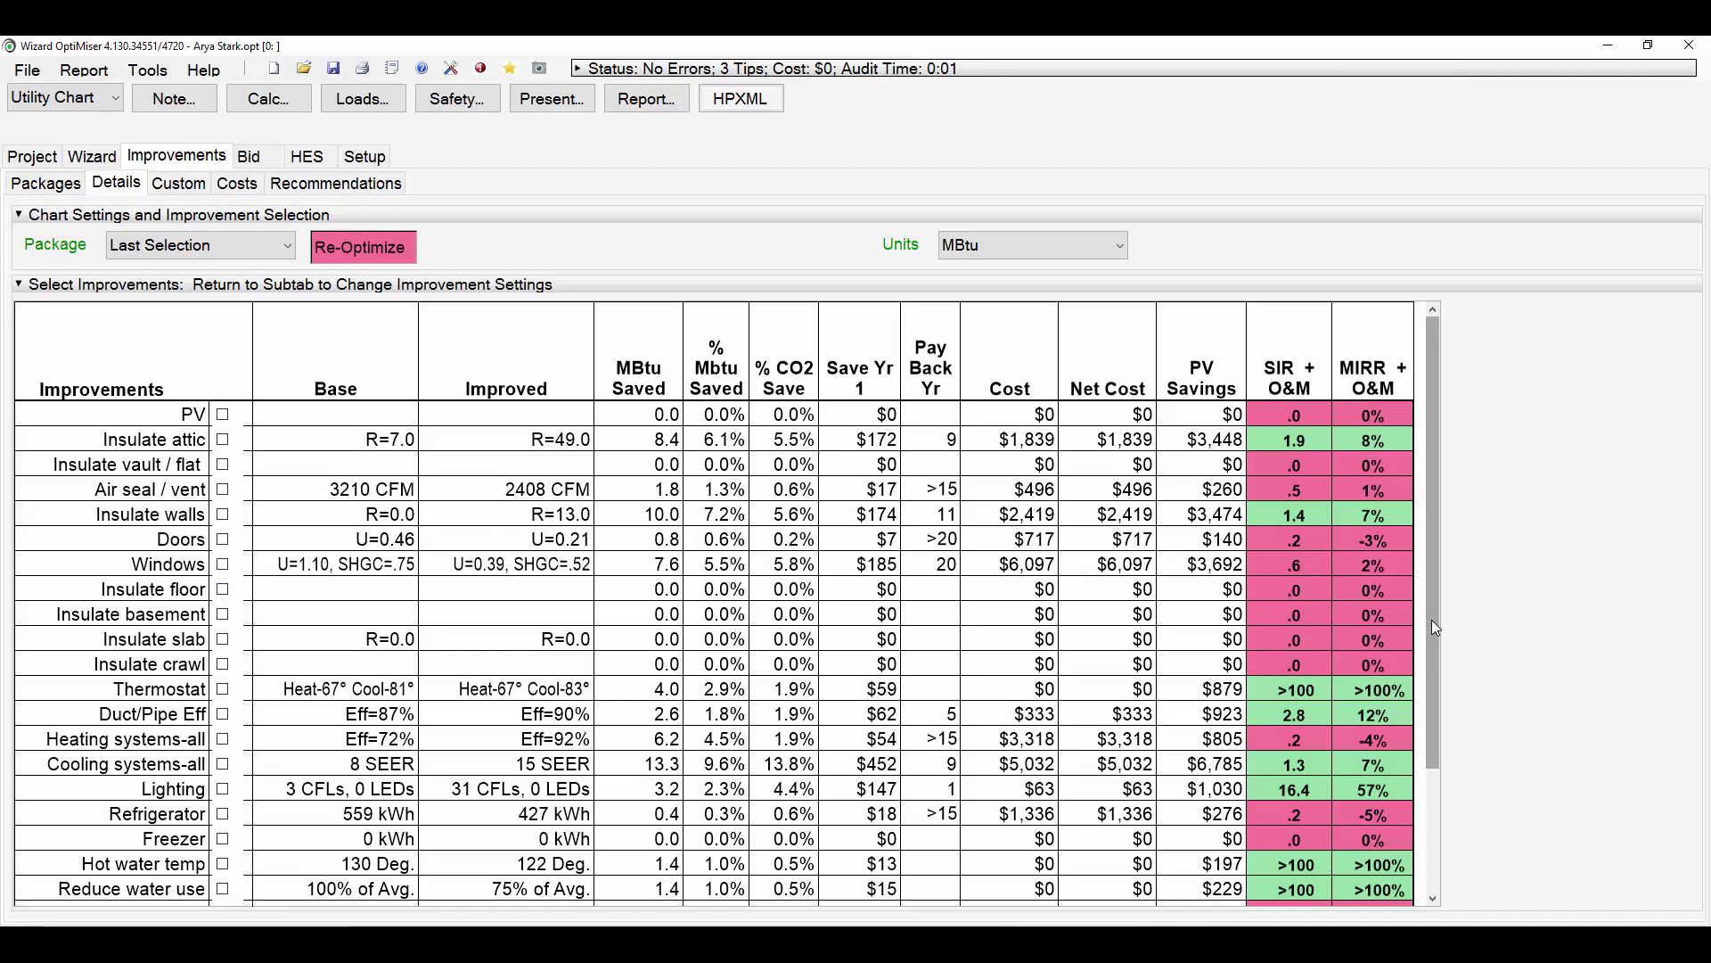
left_click_drag(1432, 619, 1445, 558)
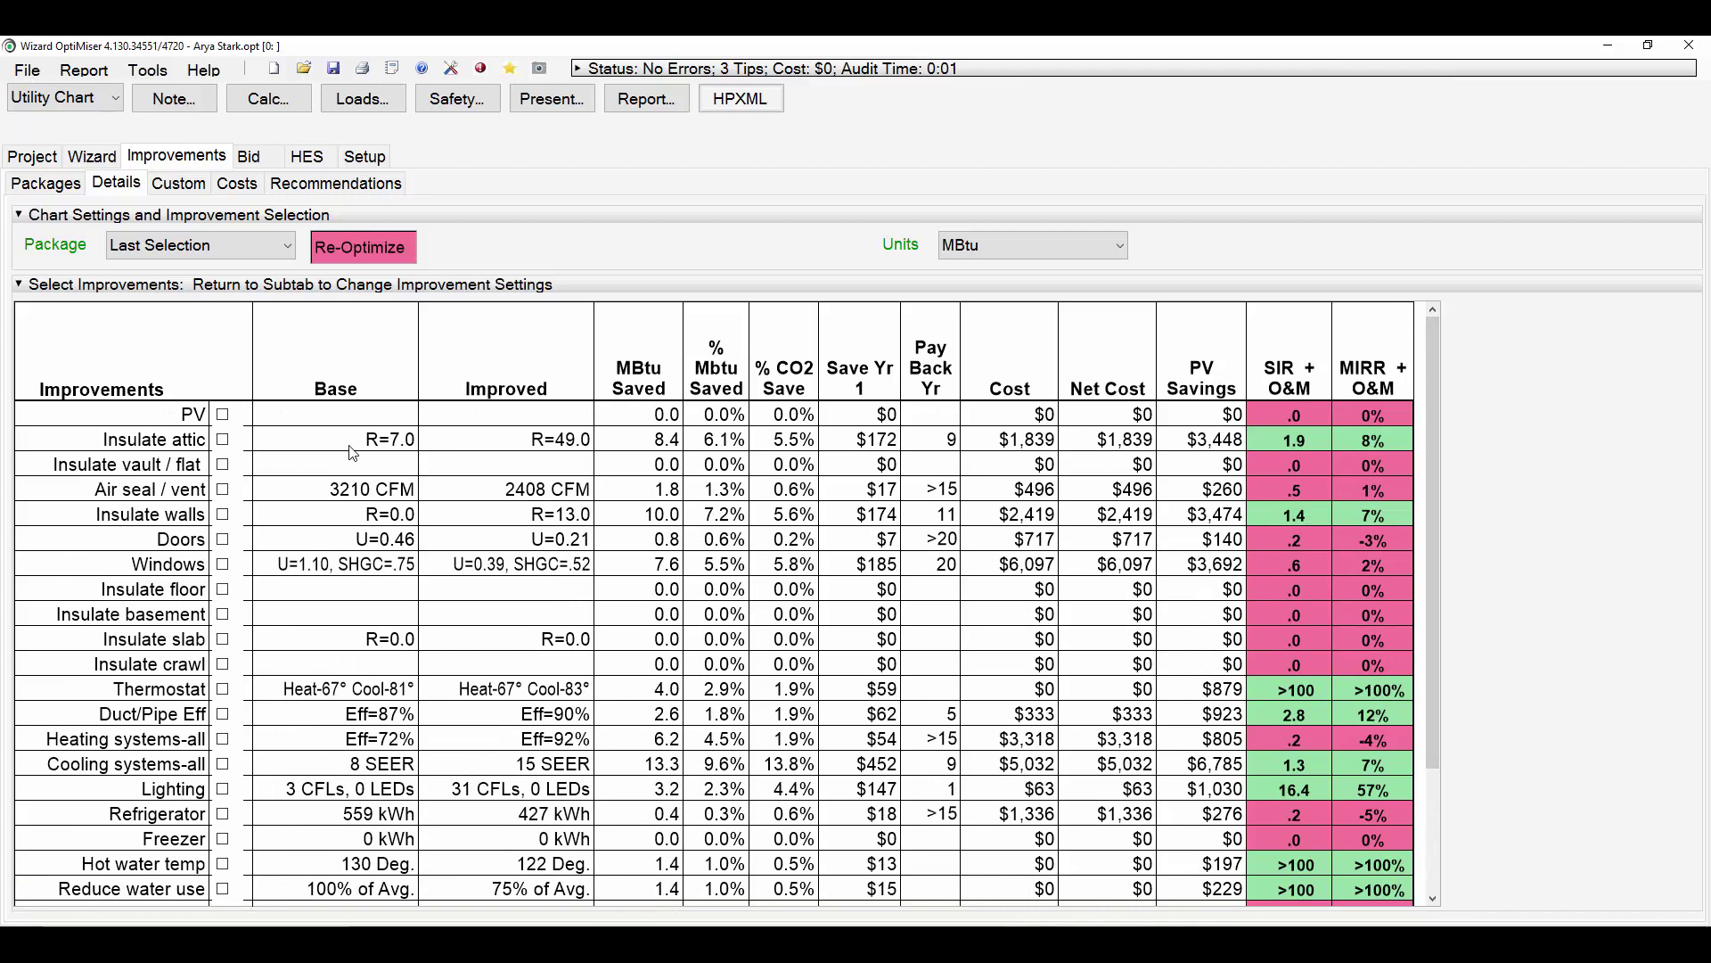
Specify an attic improvement in the audit wizard and choose R-60 Cellulose, Loose Blown as its cavity insulation.
left_click(92, 156)
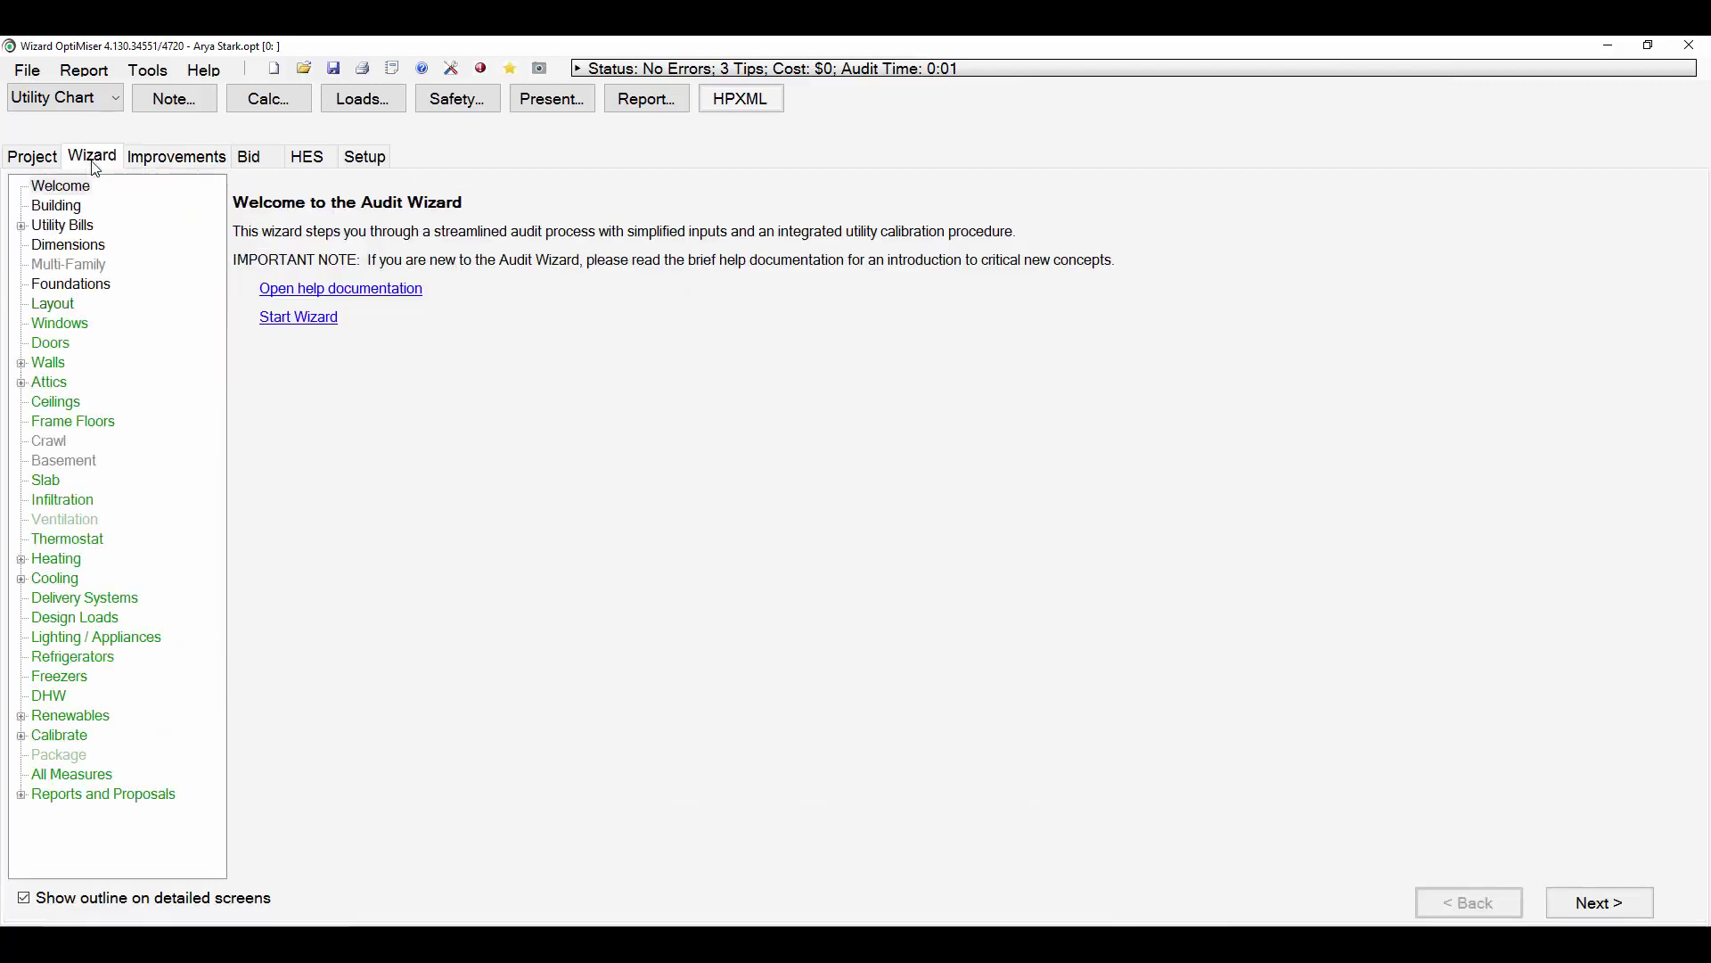
left_click(52, 384)
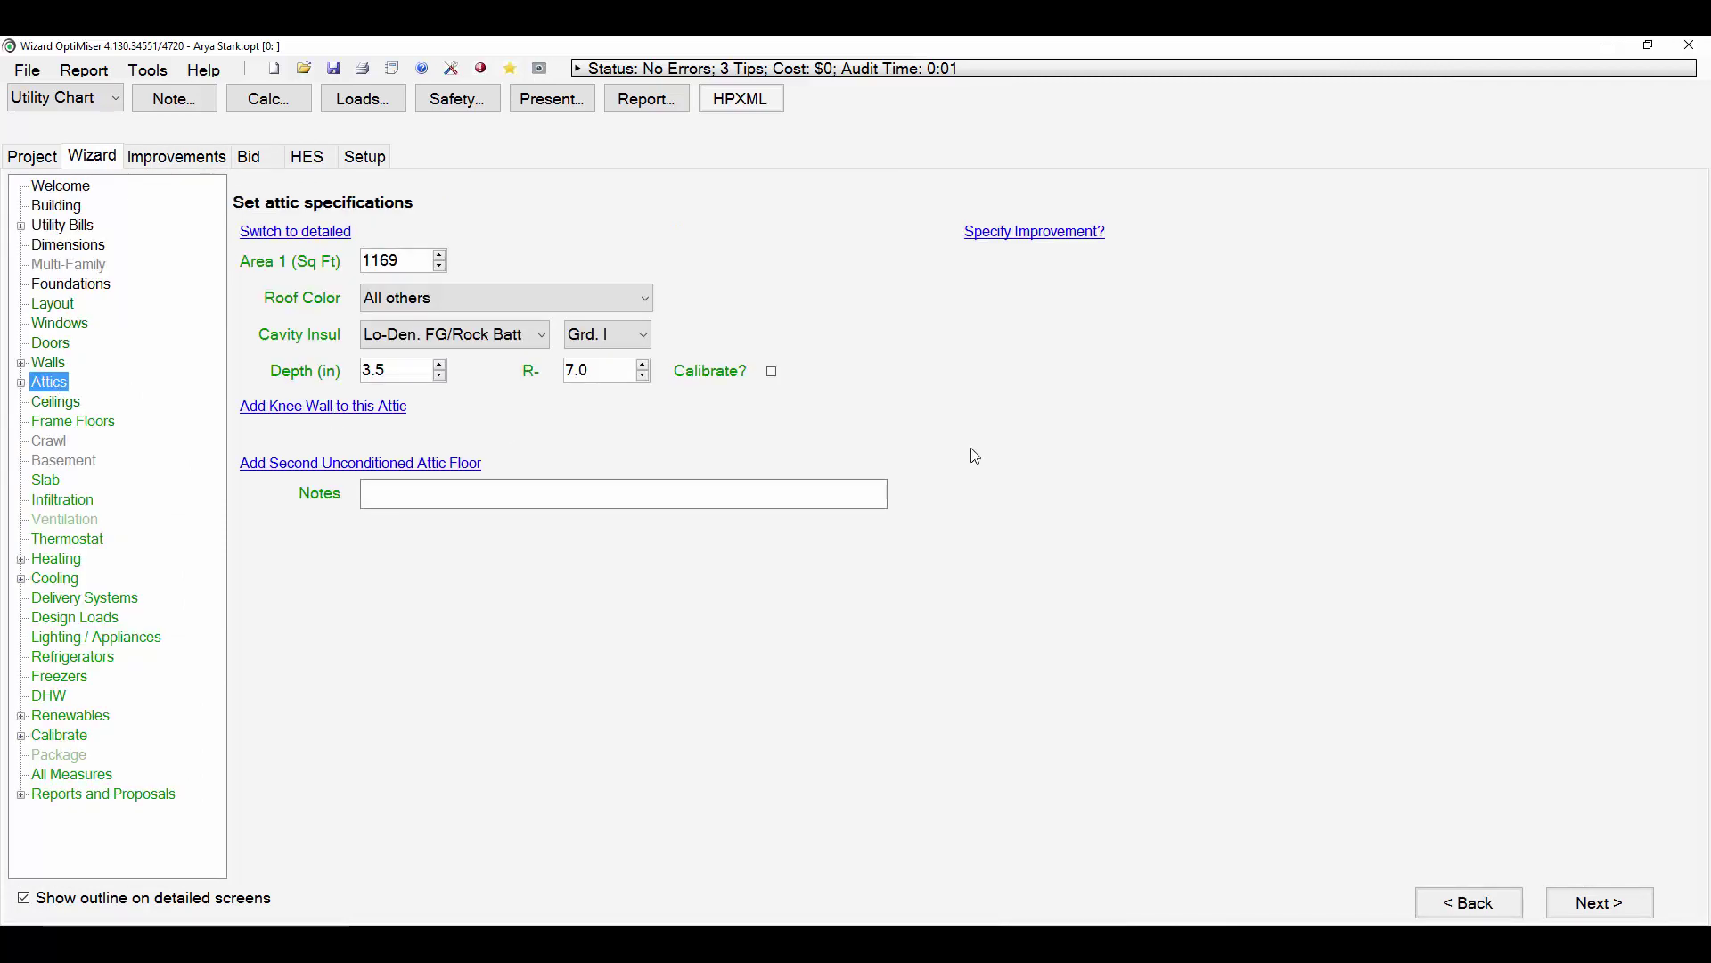
left_click(1045, 234)
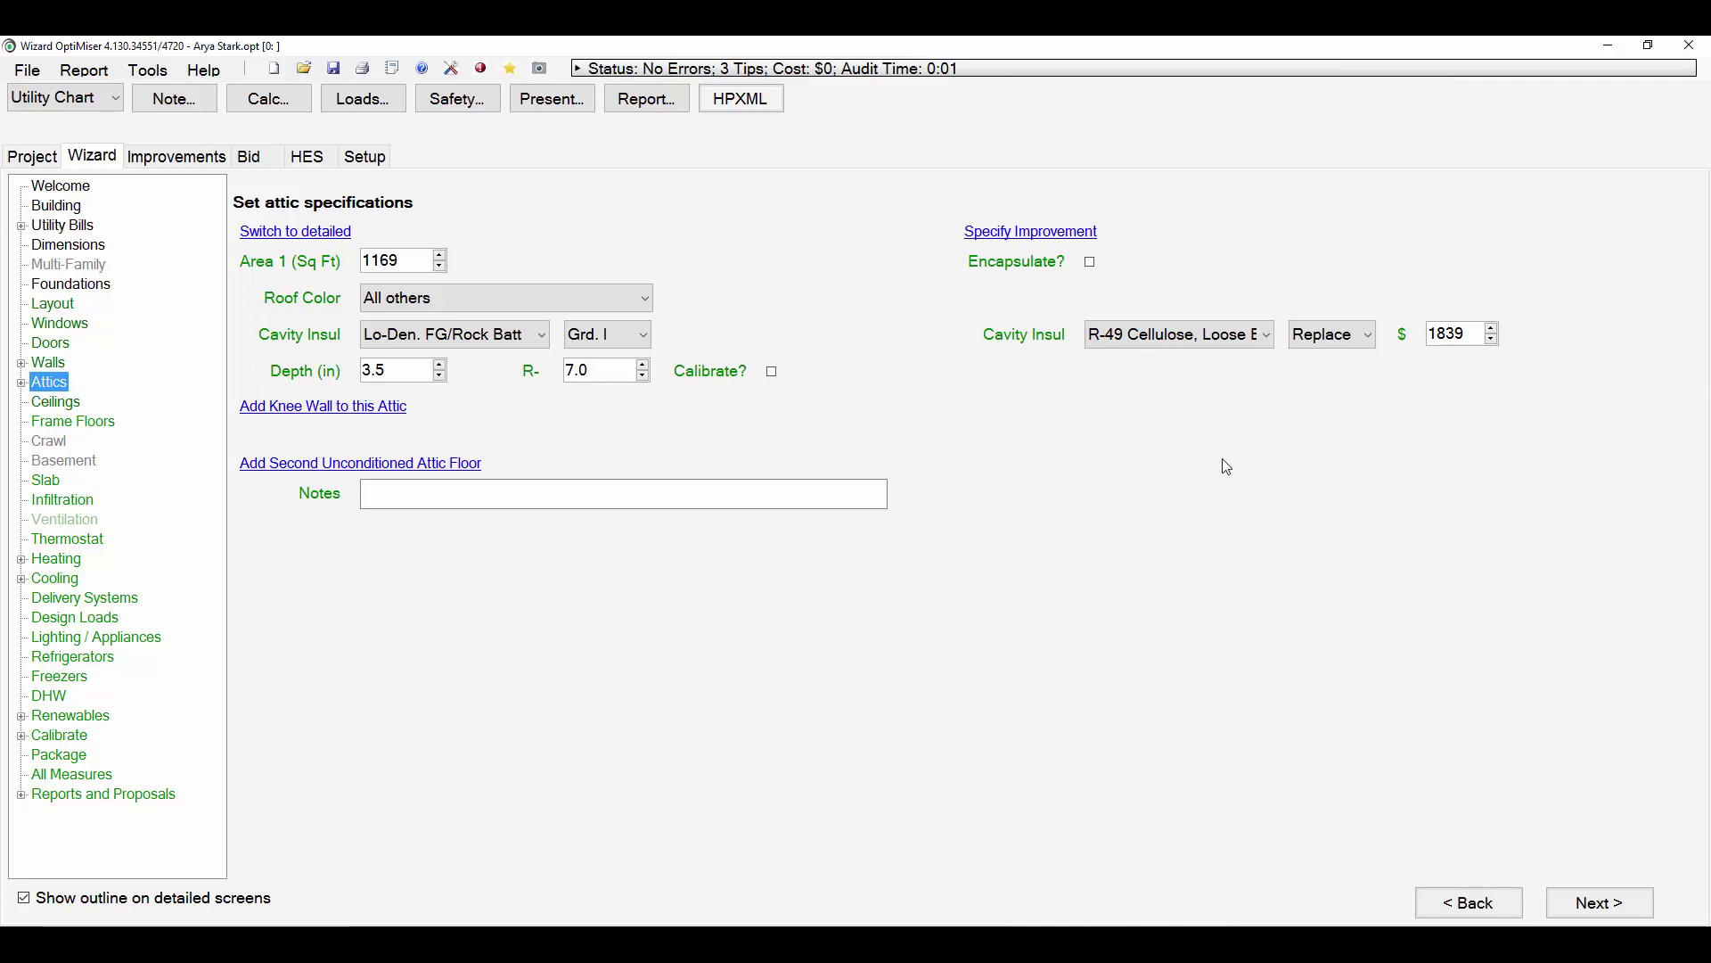
left_click(1239, 337)
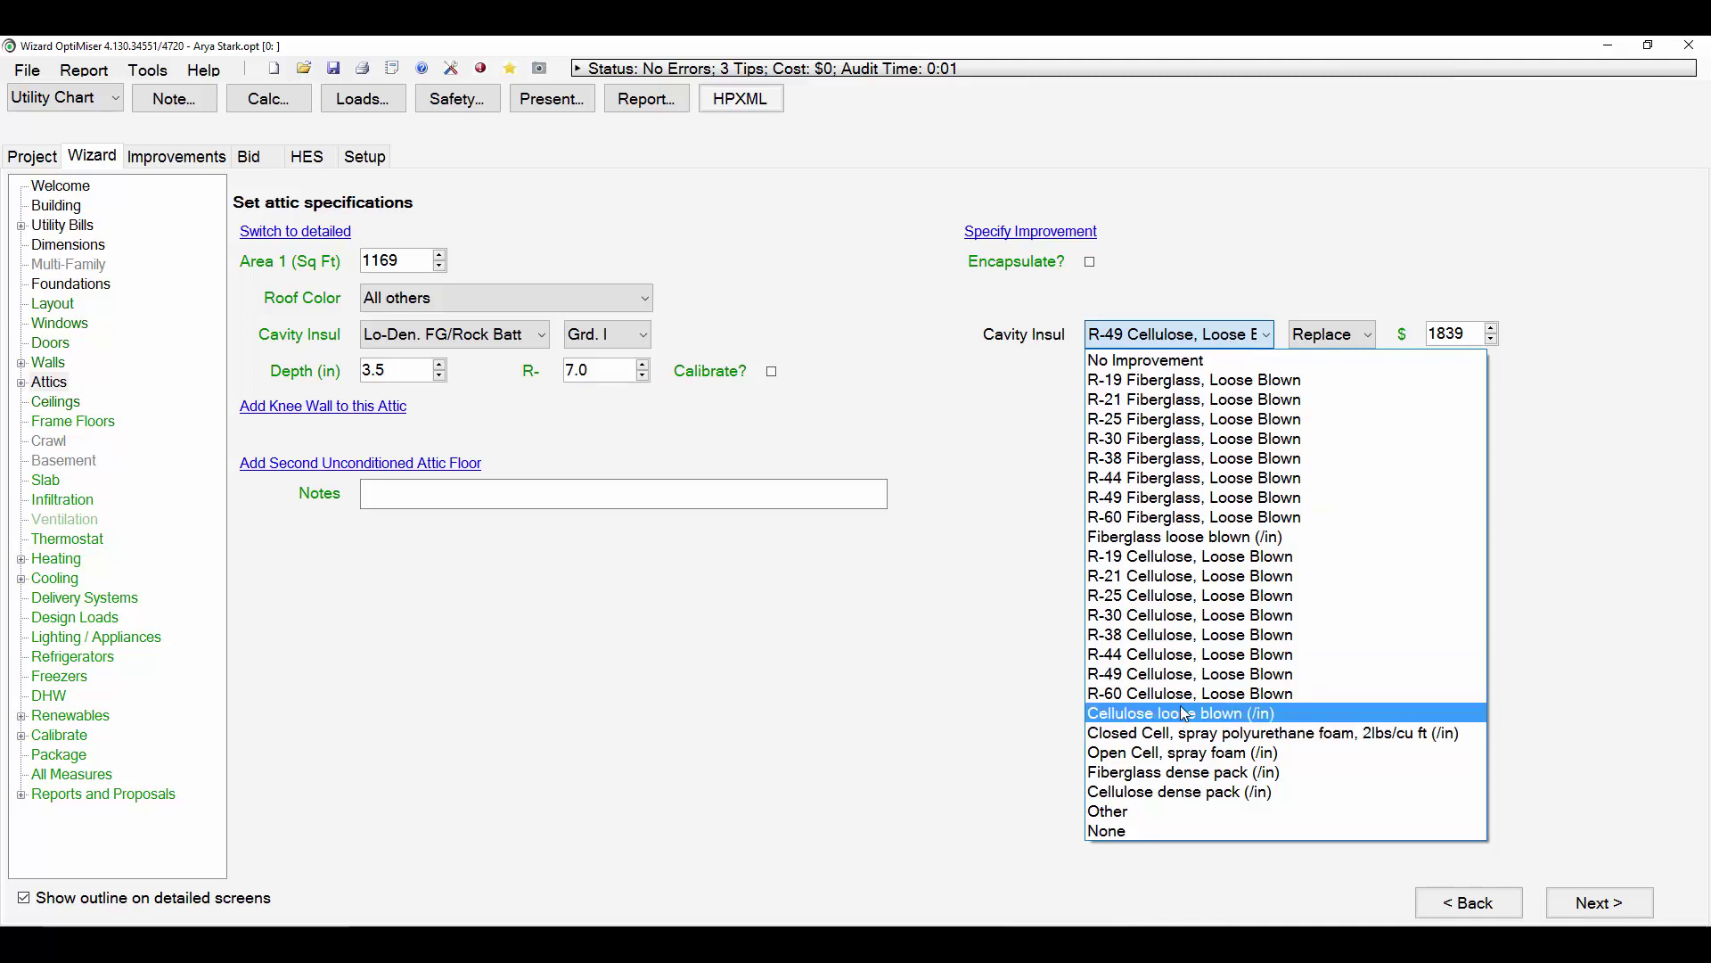
left_click(1179, 712)
left_click(1184, 341)
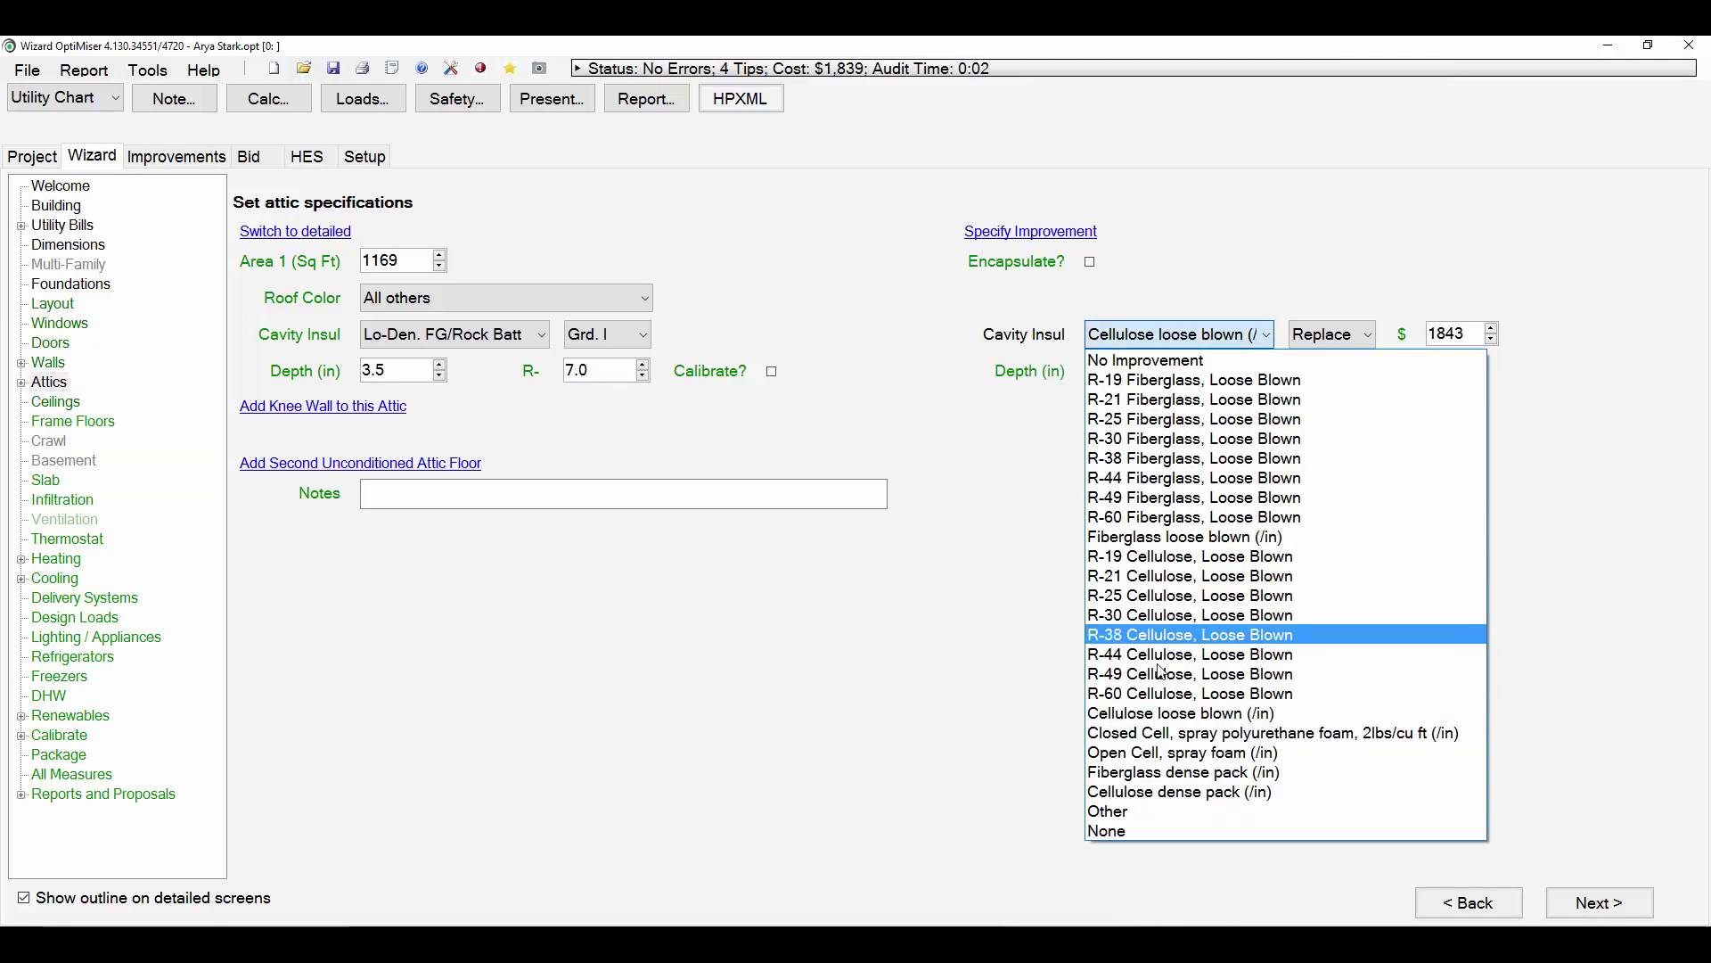
left_click(1148, 694)
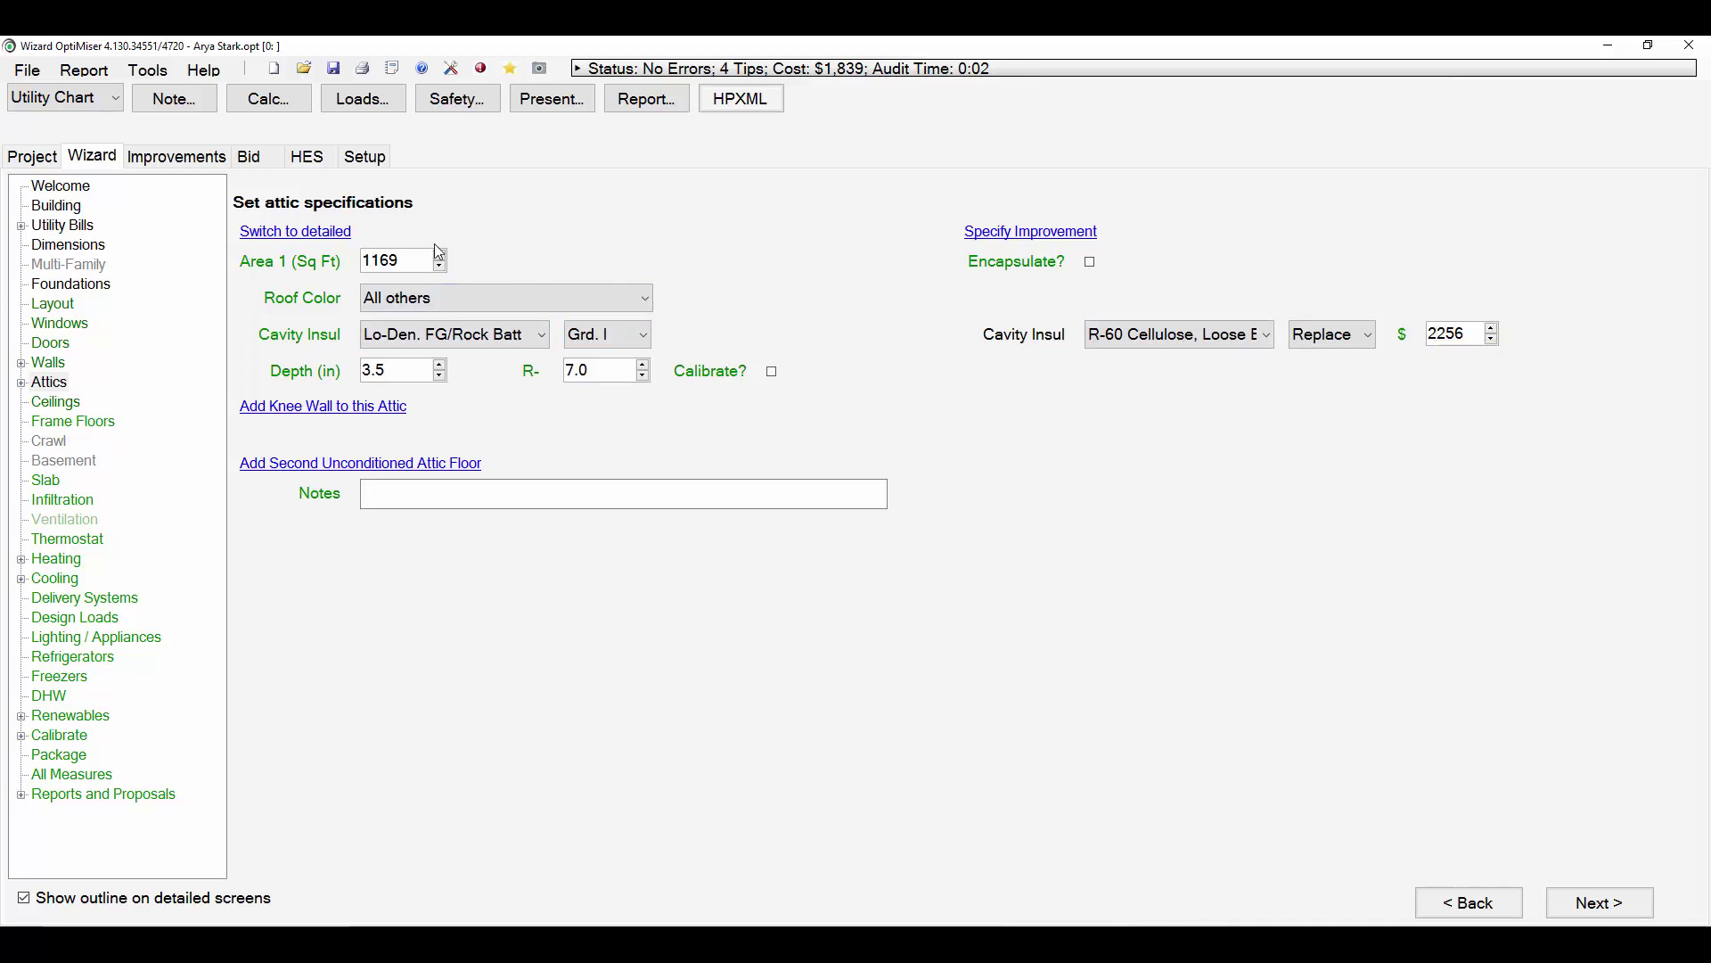
Set the attic cavity insulation cost to $2500 and check the Insulate attic row in the improvements details.
double_click(1453, 338)
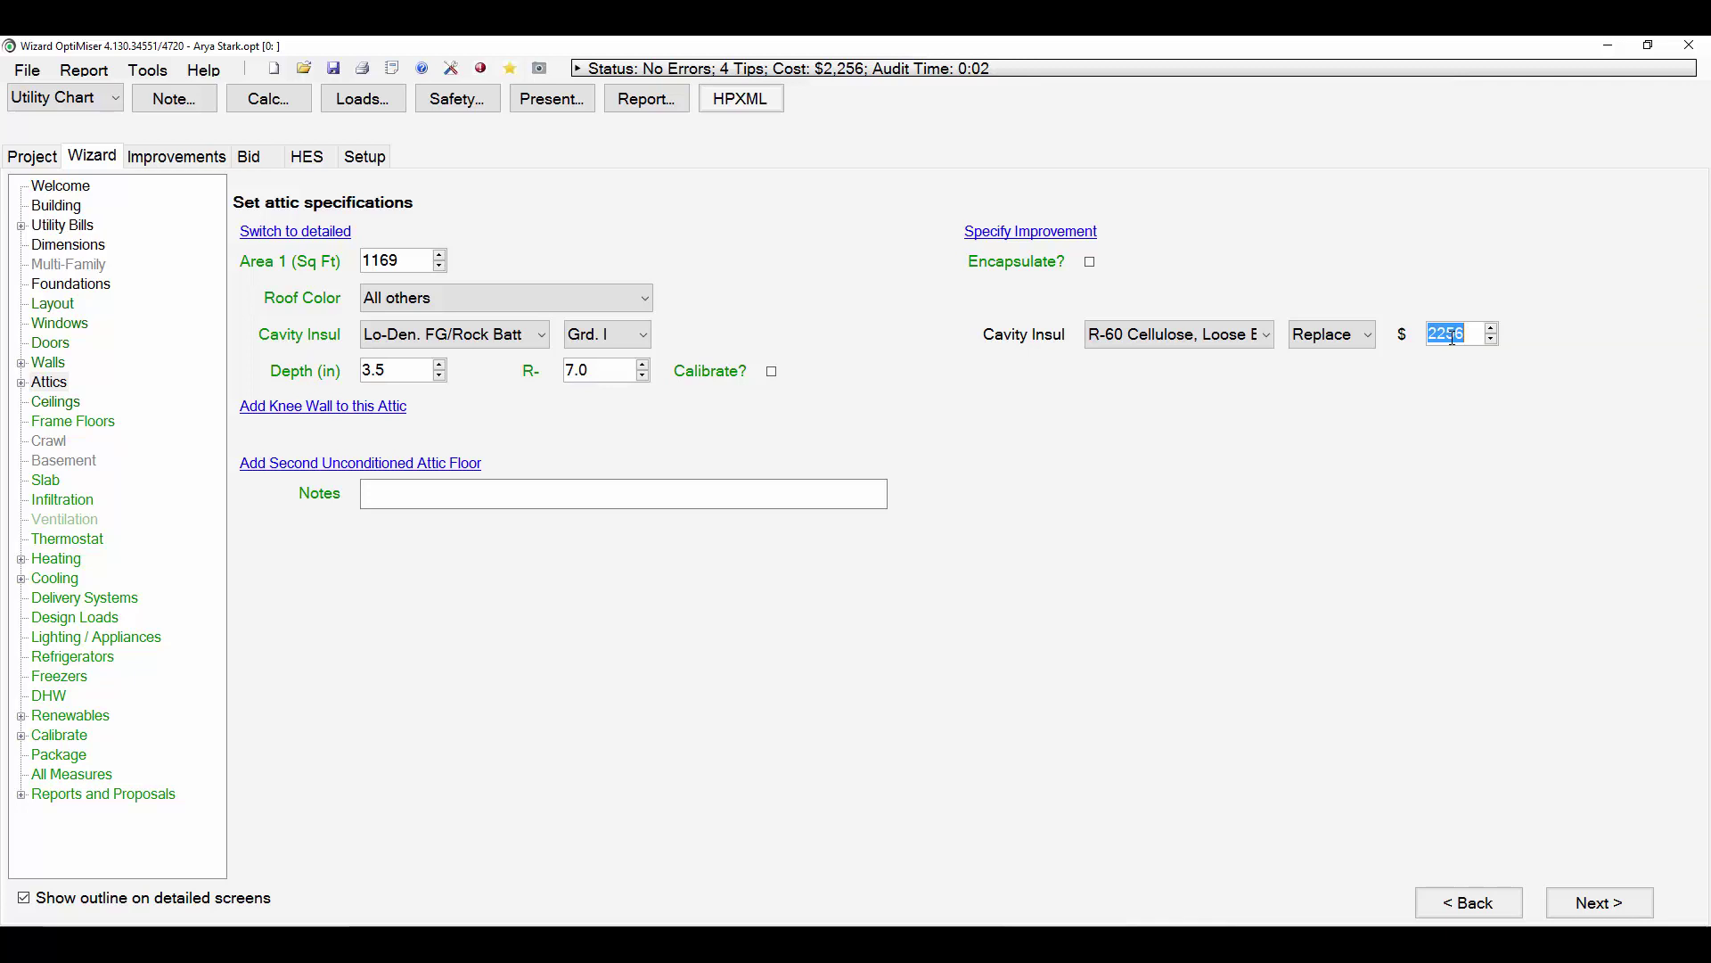
type("25")
left_click(212, 157)
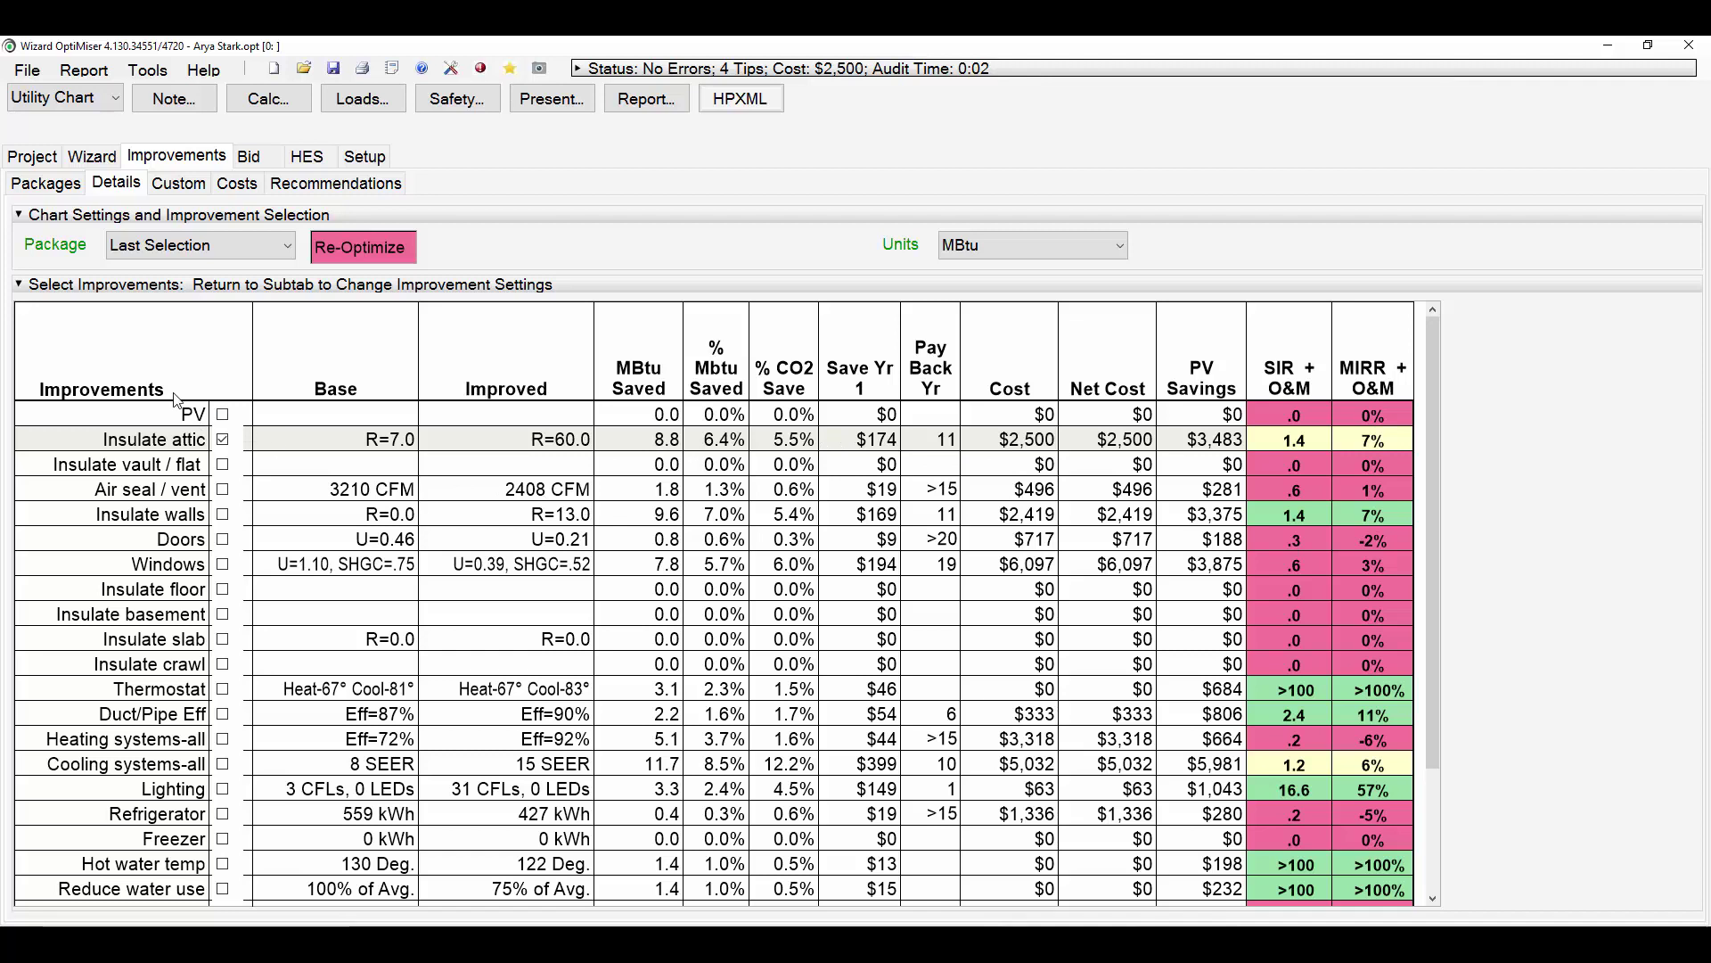
Switch the wizard's attic specifications to the detailed view and examine the Area 1 open cavity attic settings.
left_click(92, 157)
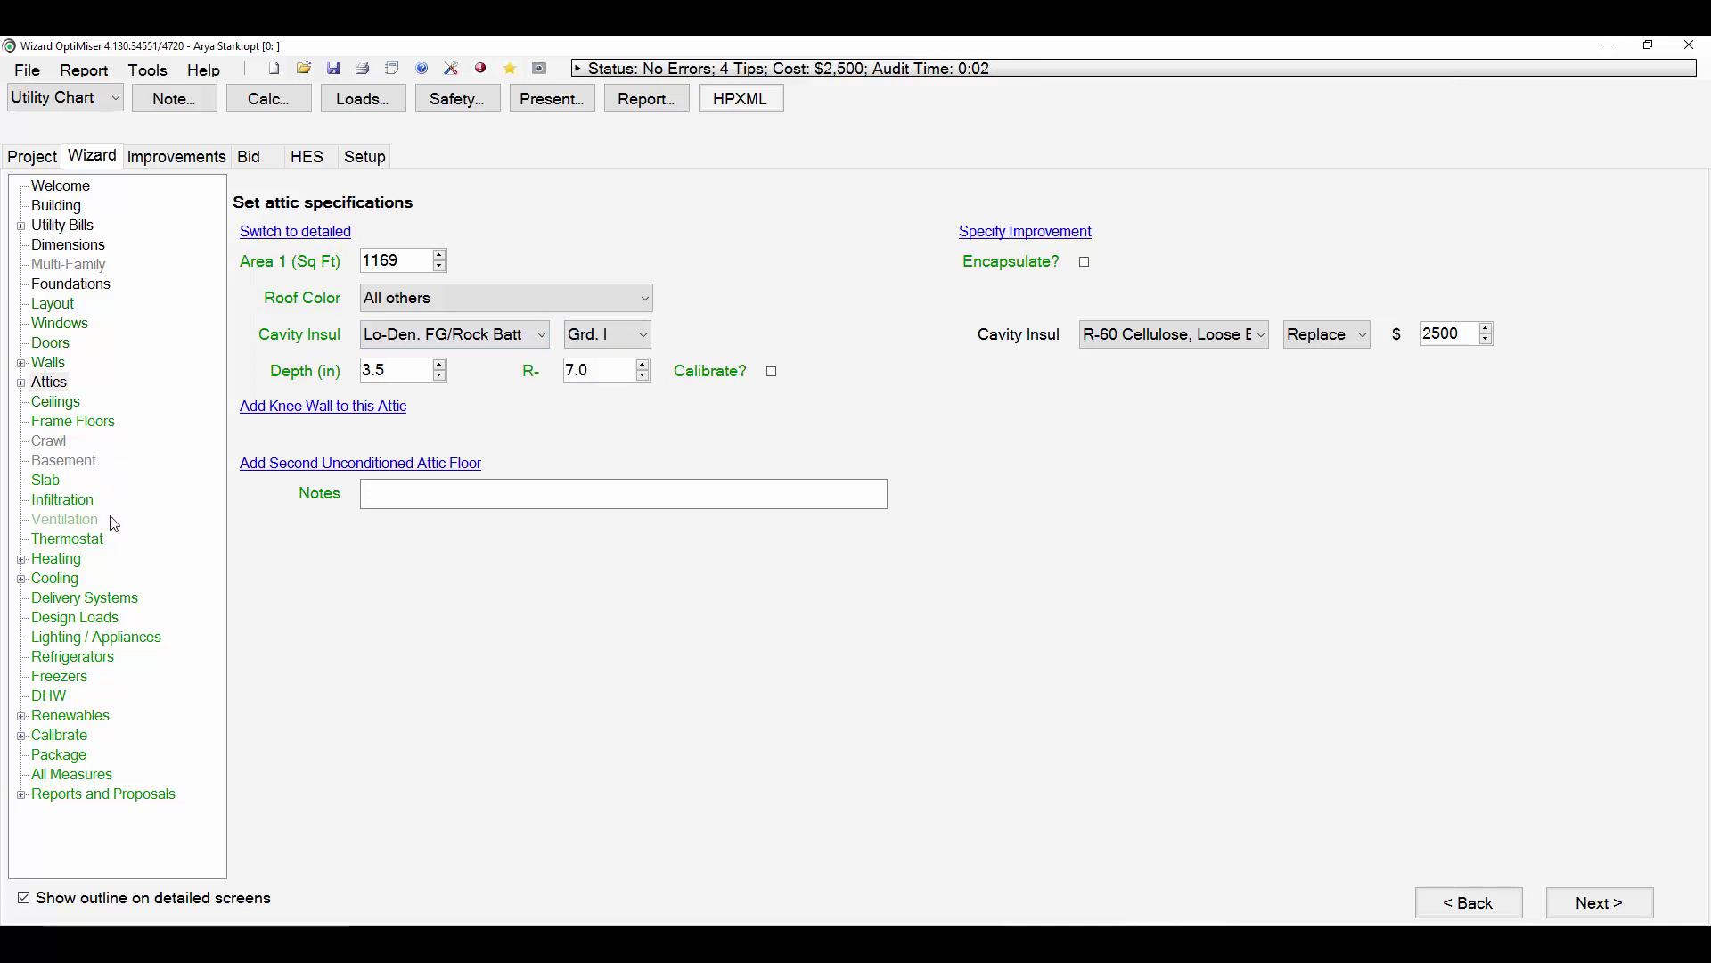
left_click(303, 232)
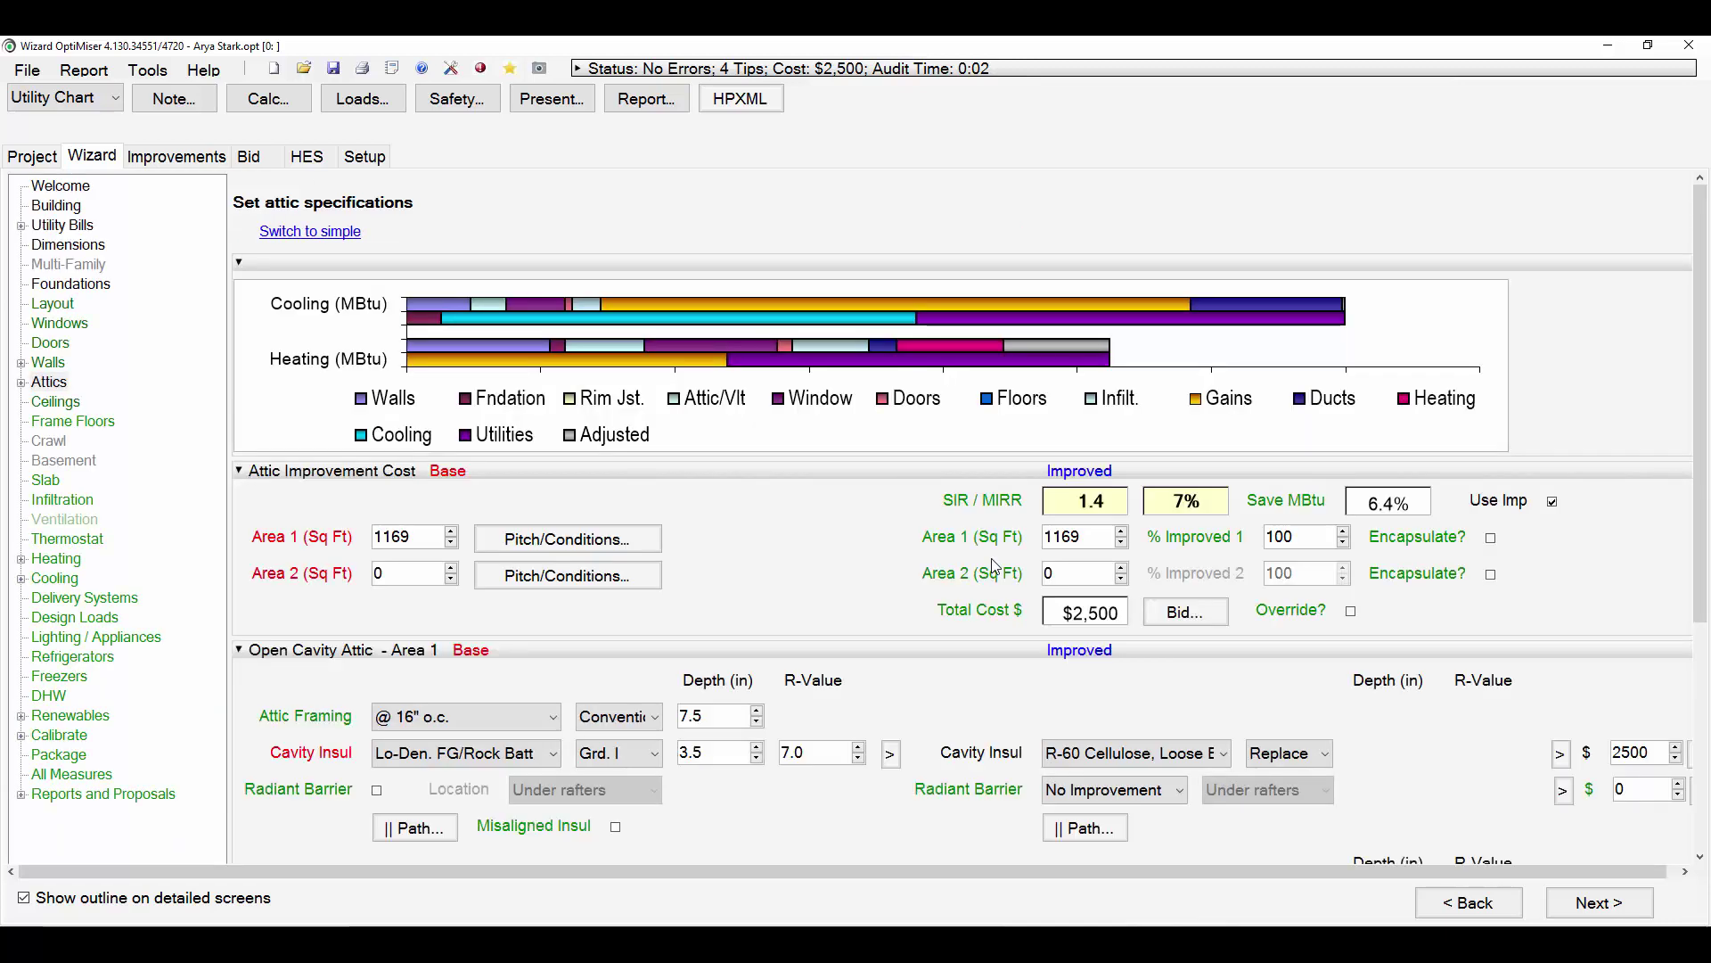
left_click_drag(1701, 496, 1701, 726)
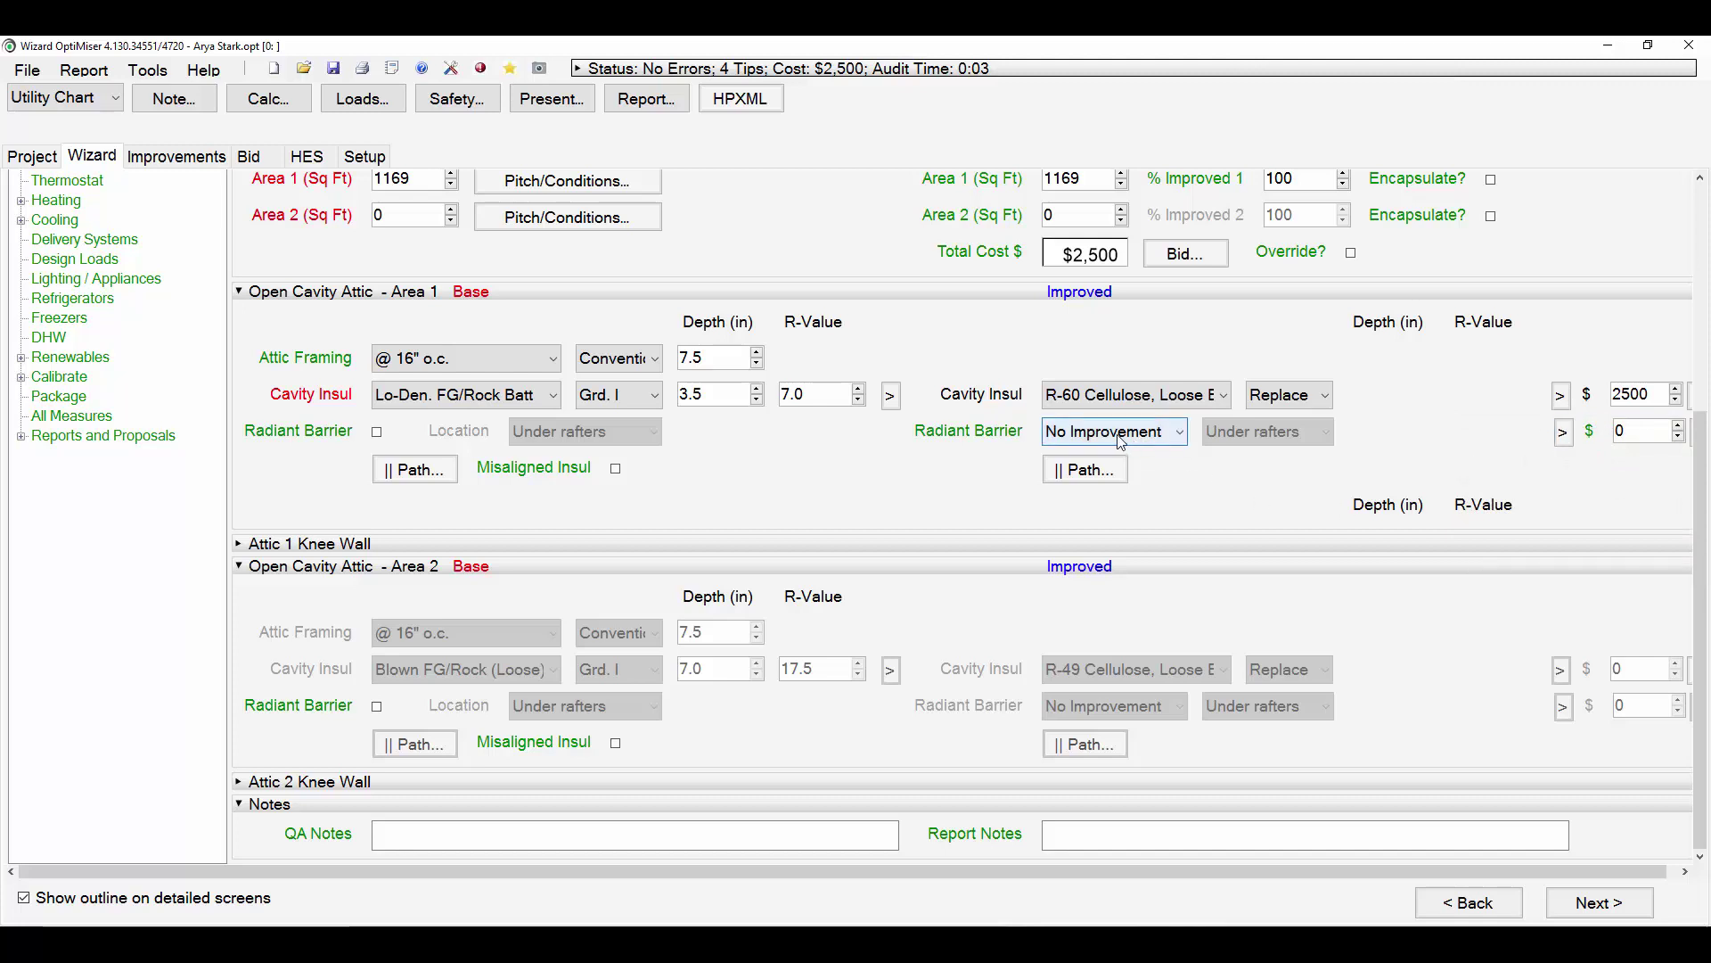
Examine the labor cost, material cost and default columns in the attic cavity insulation item list, including the R-49 cellulose item, and close it.
left_click(1561, 395)
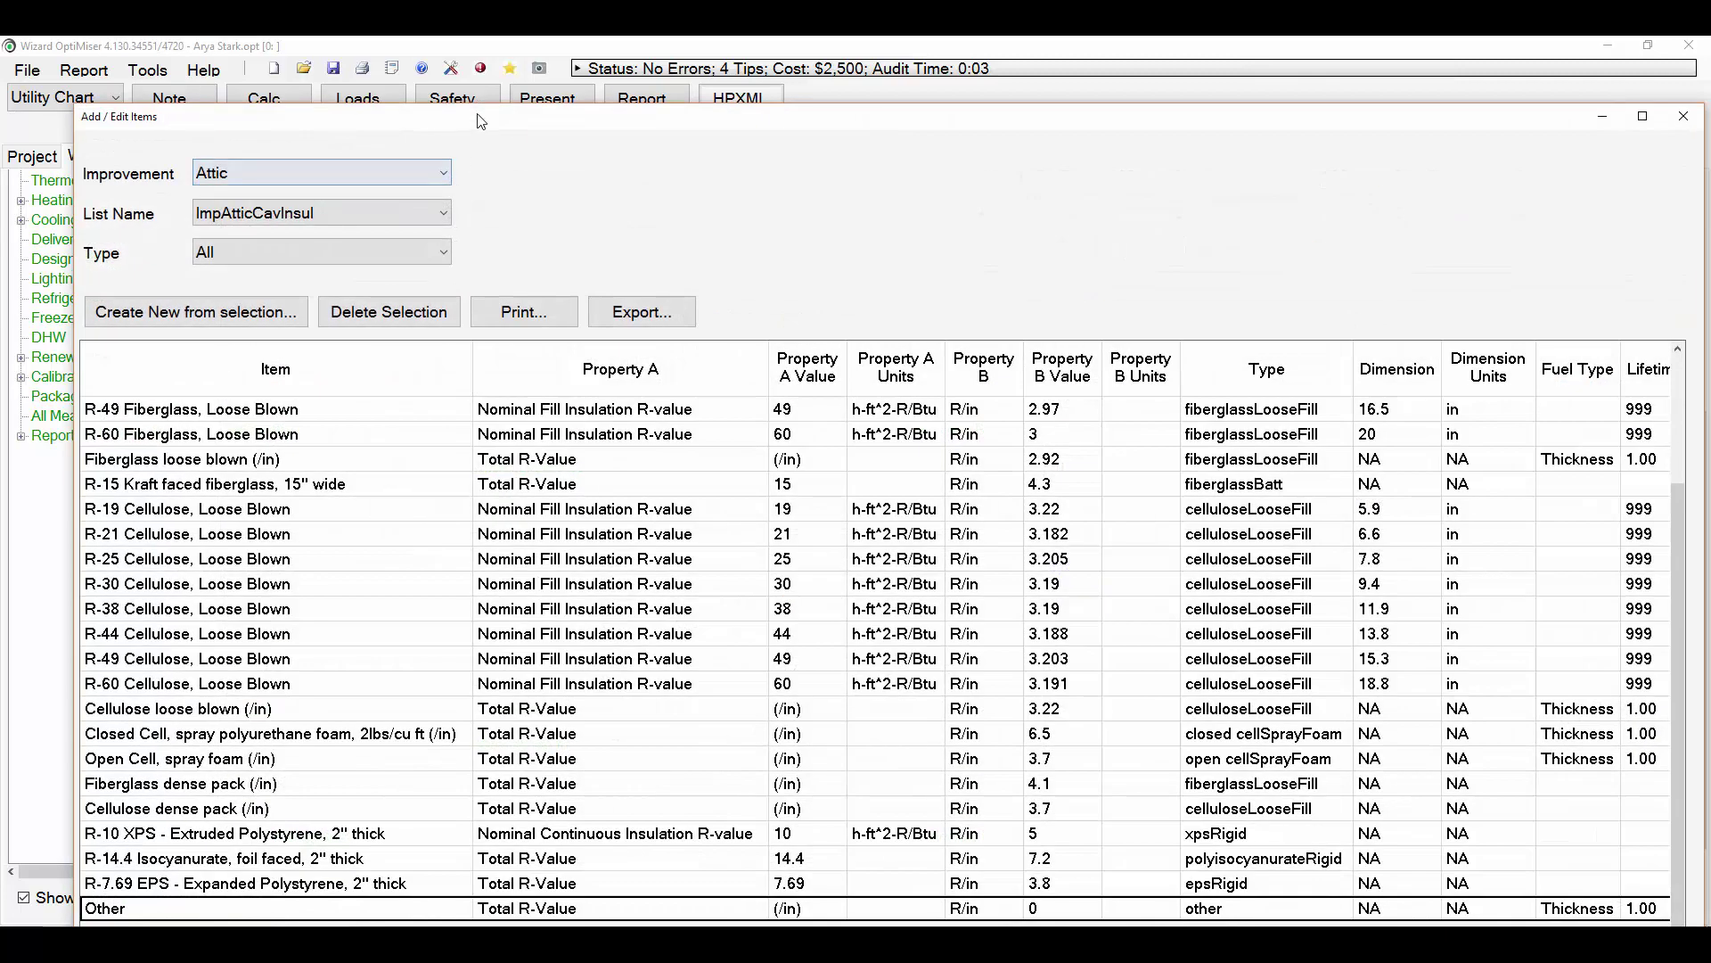
left_click_drag(477, 115, 468, 35)
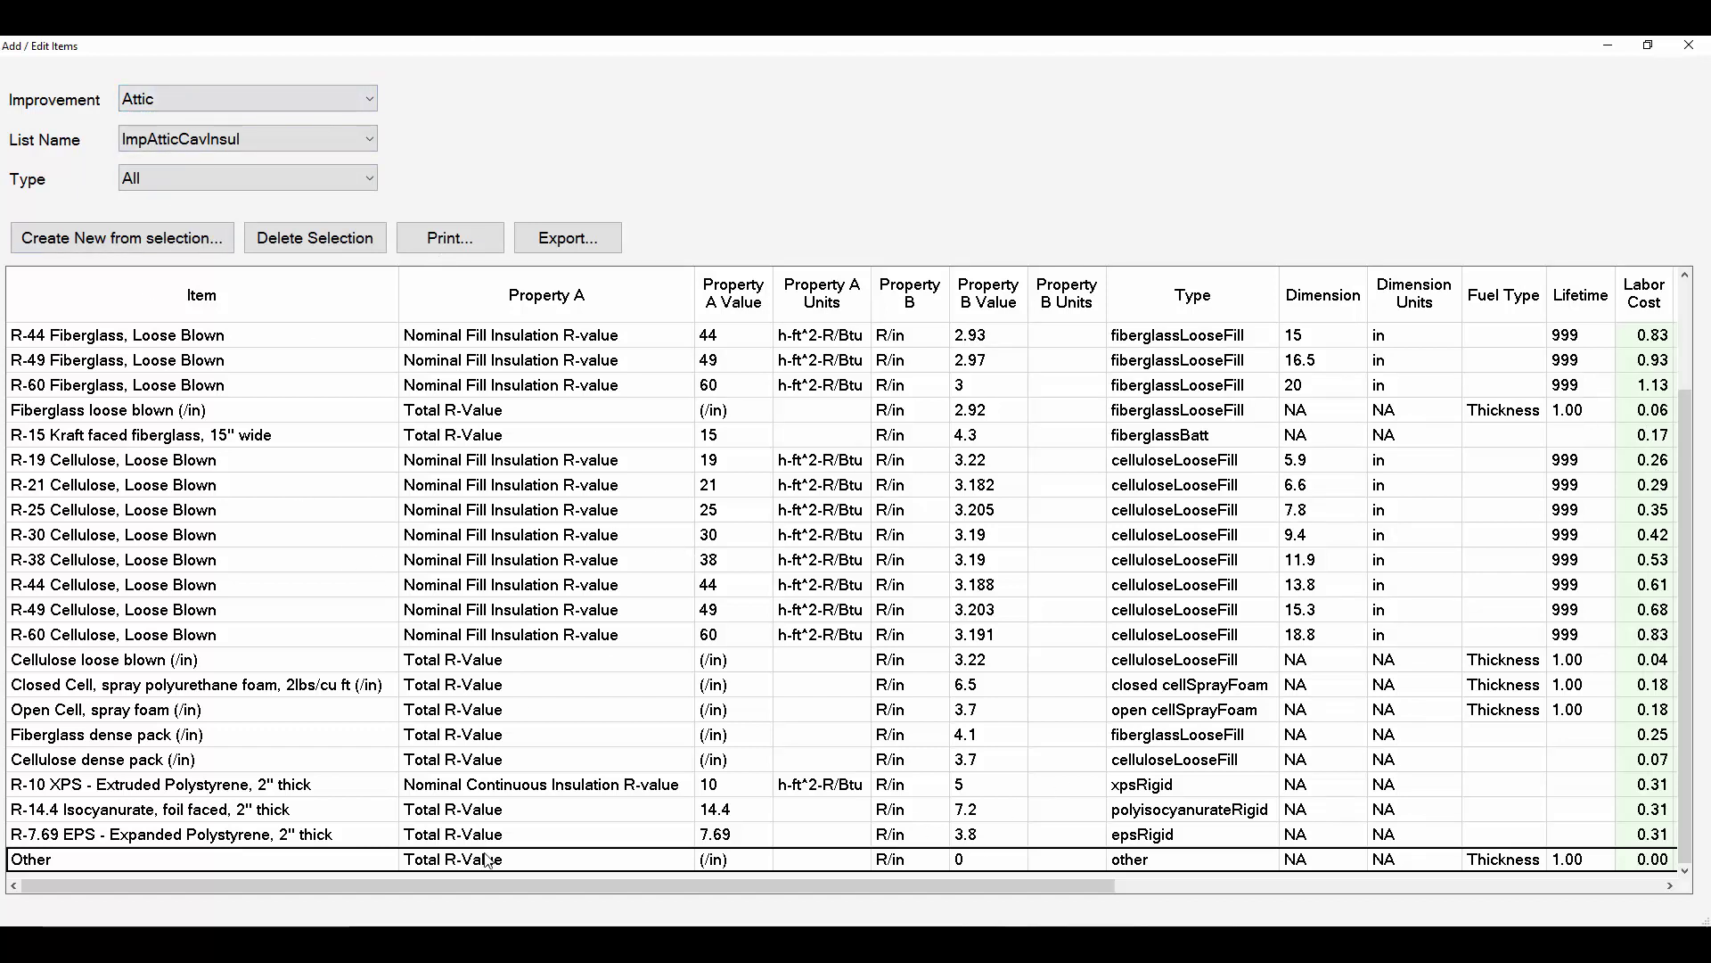
left_click_drag(476, 881, 1025, 883)
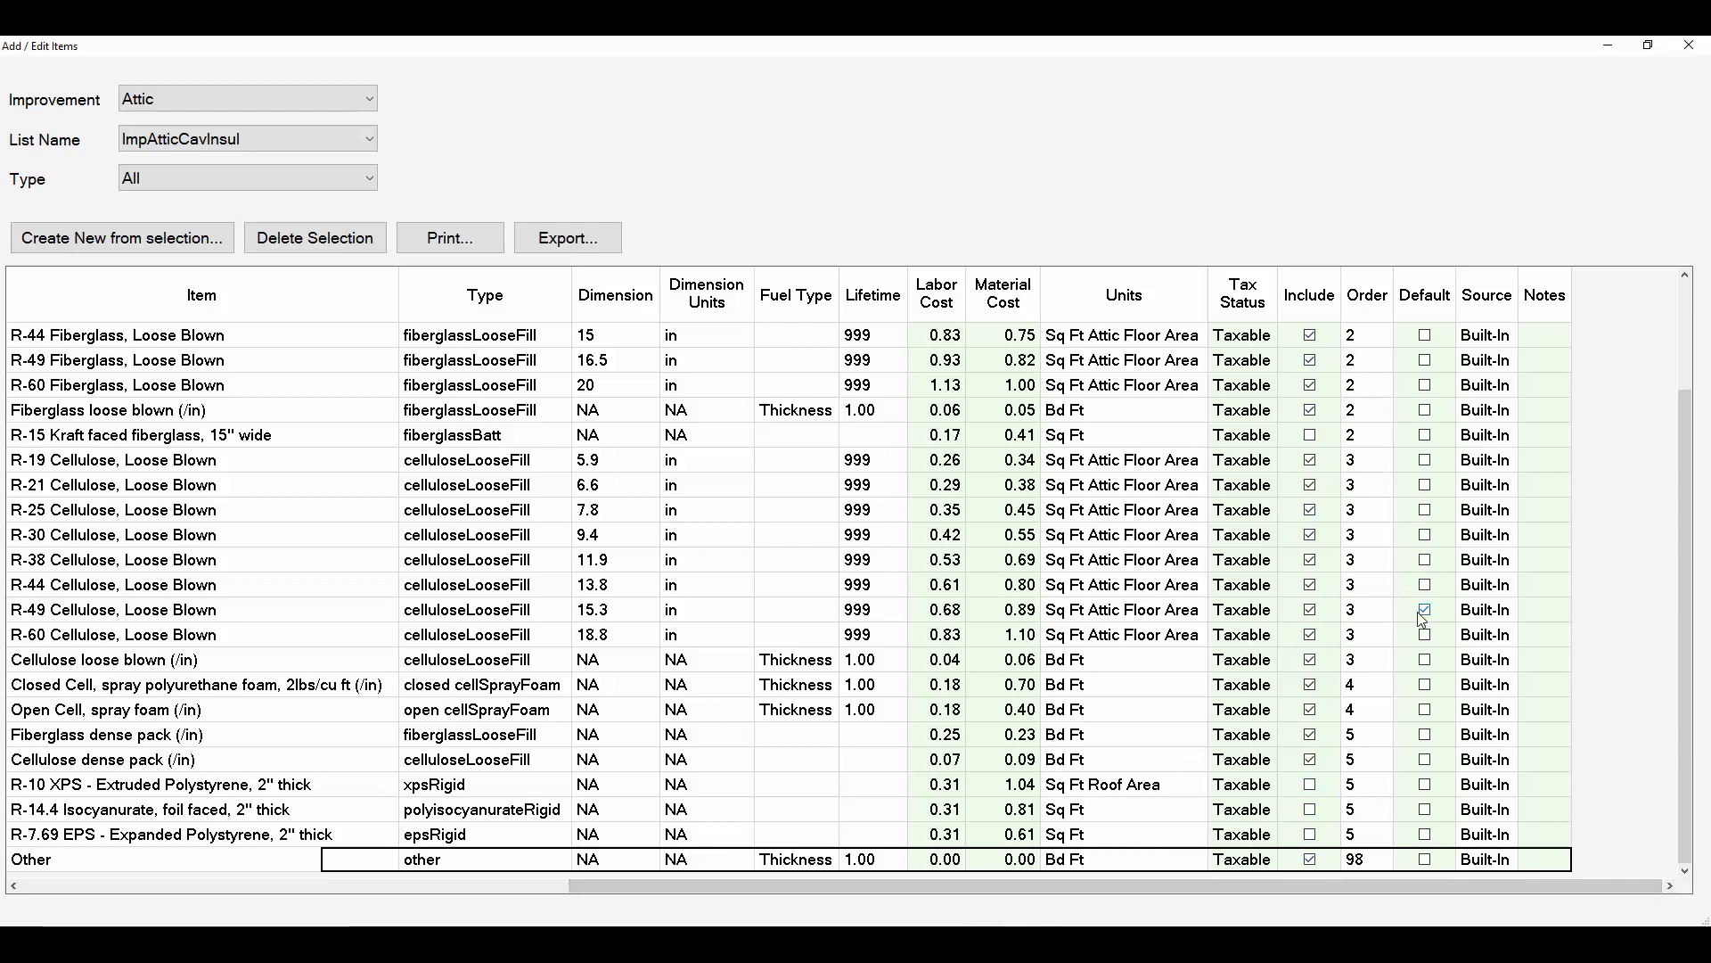
left_click_drag(998, 885, 230, 813)
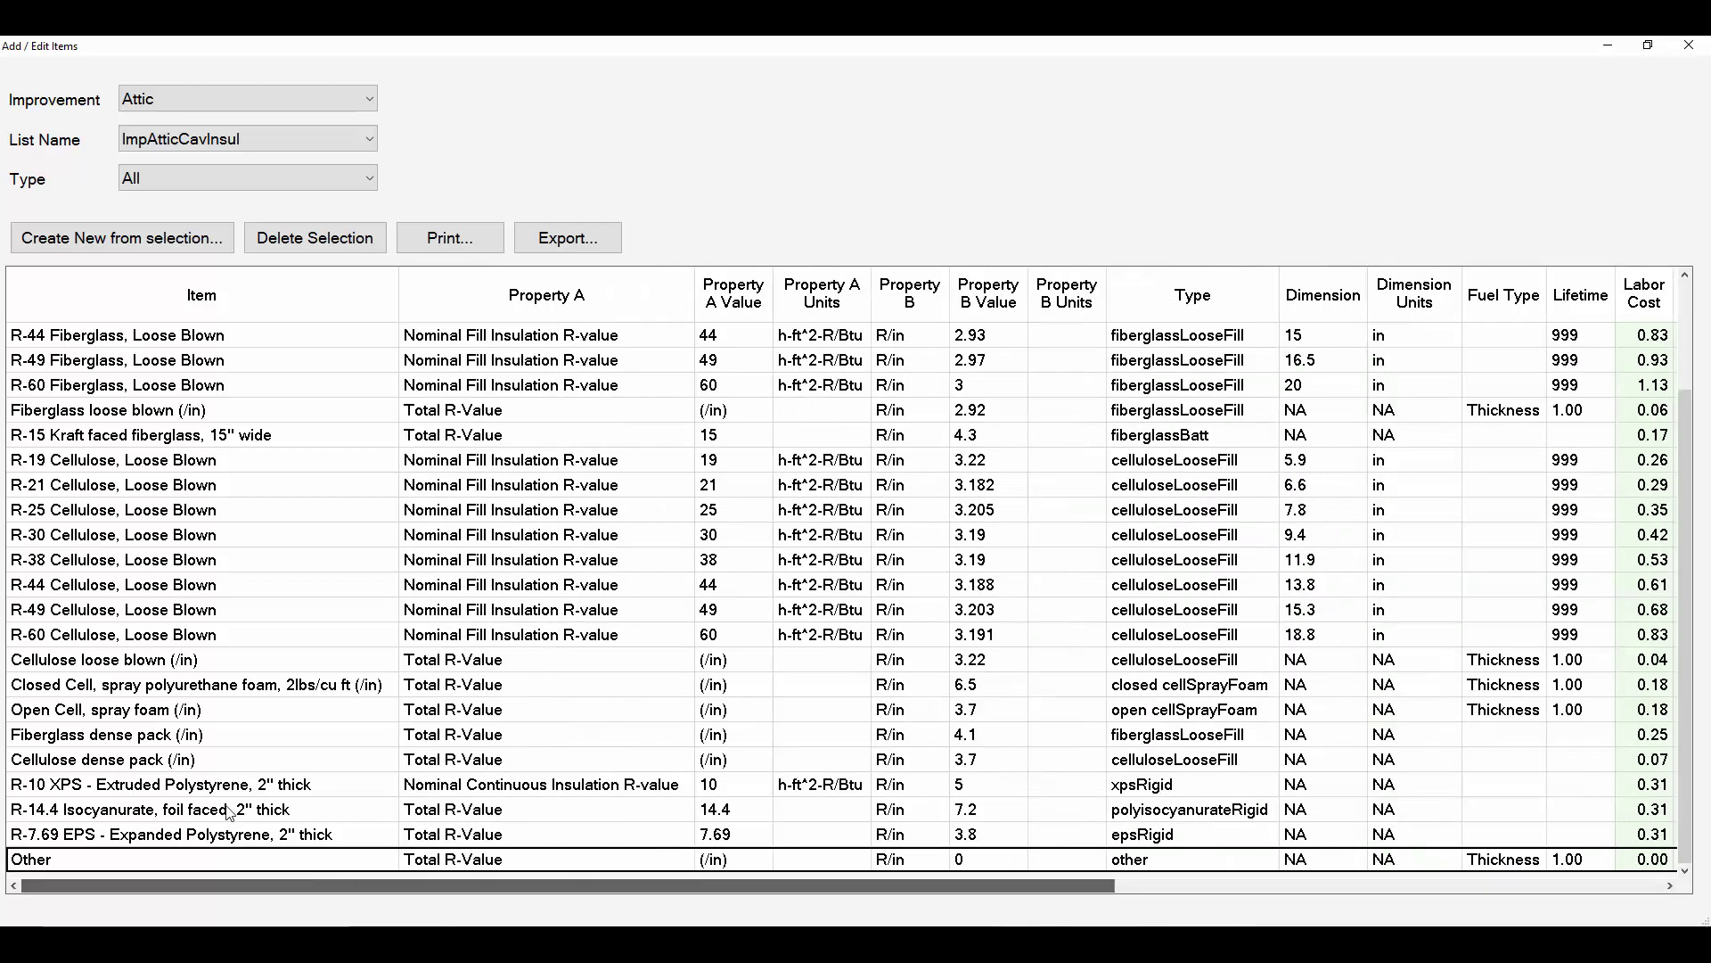
left_click(136, 610)
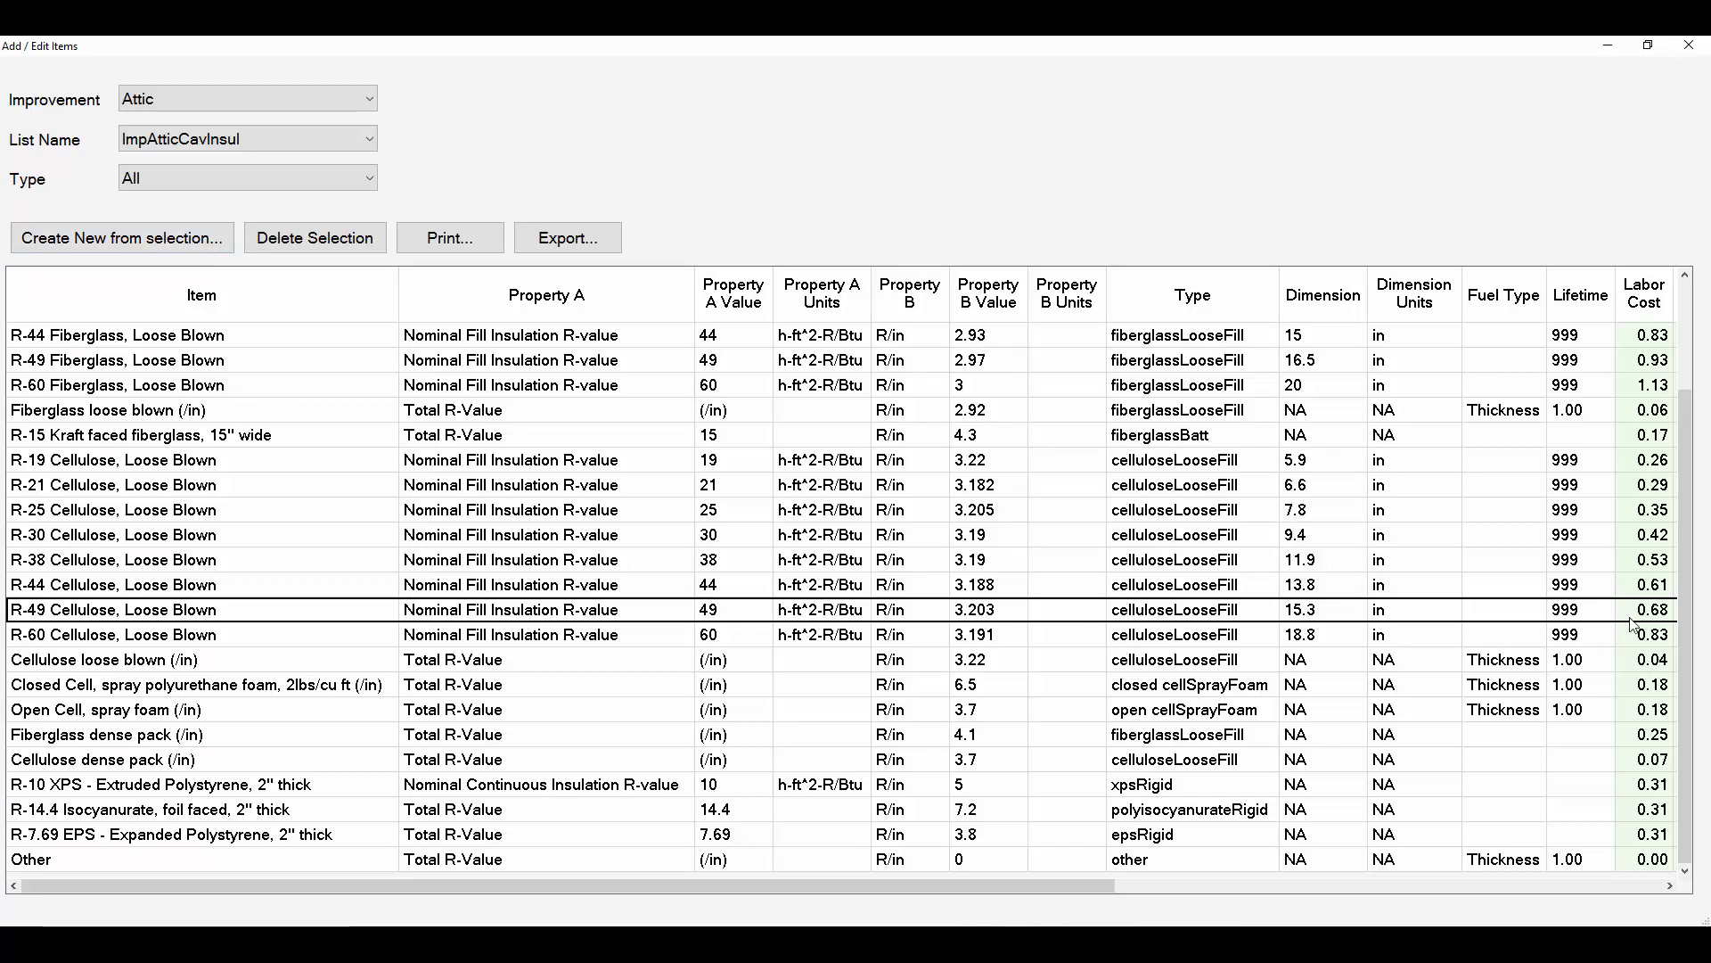
left_click_drag(1094, 895, 1461, 854)
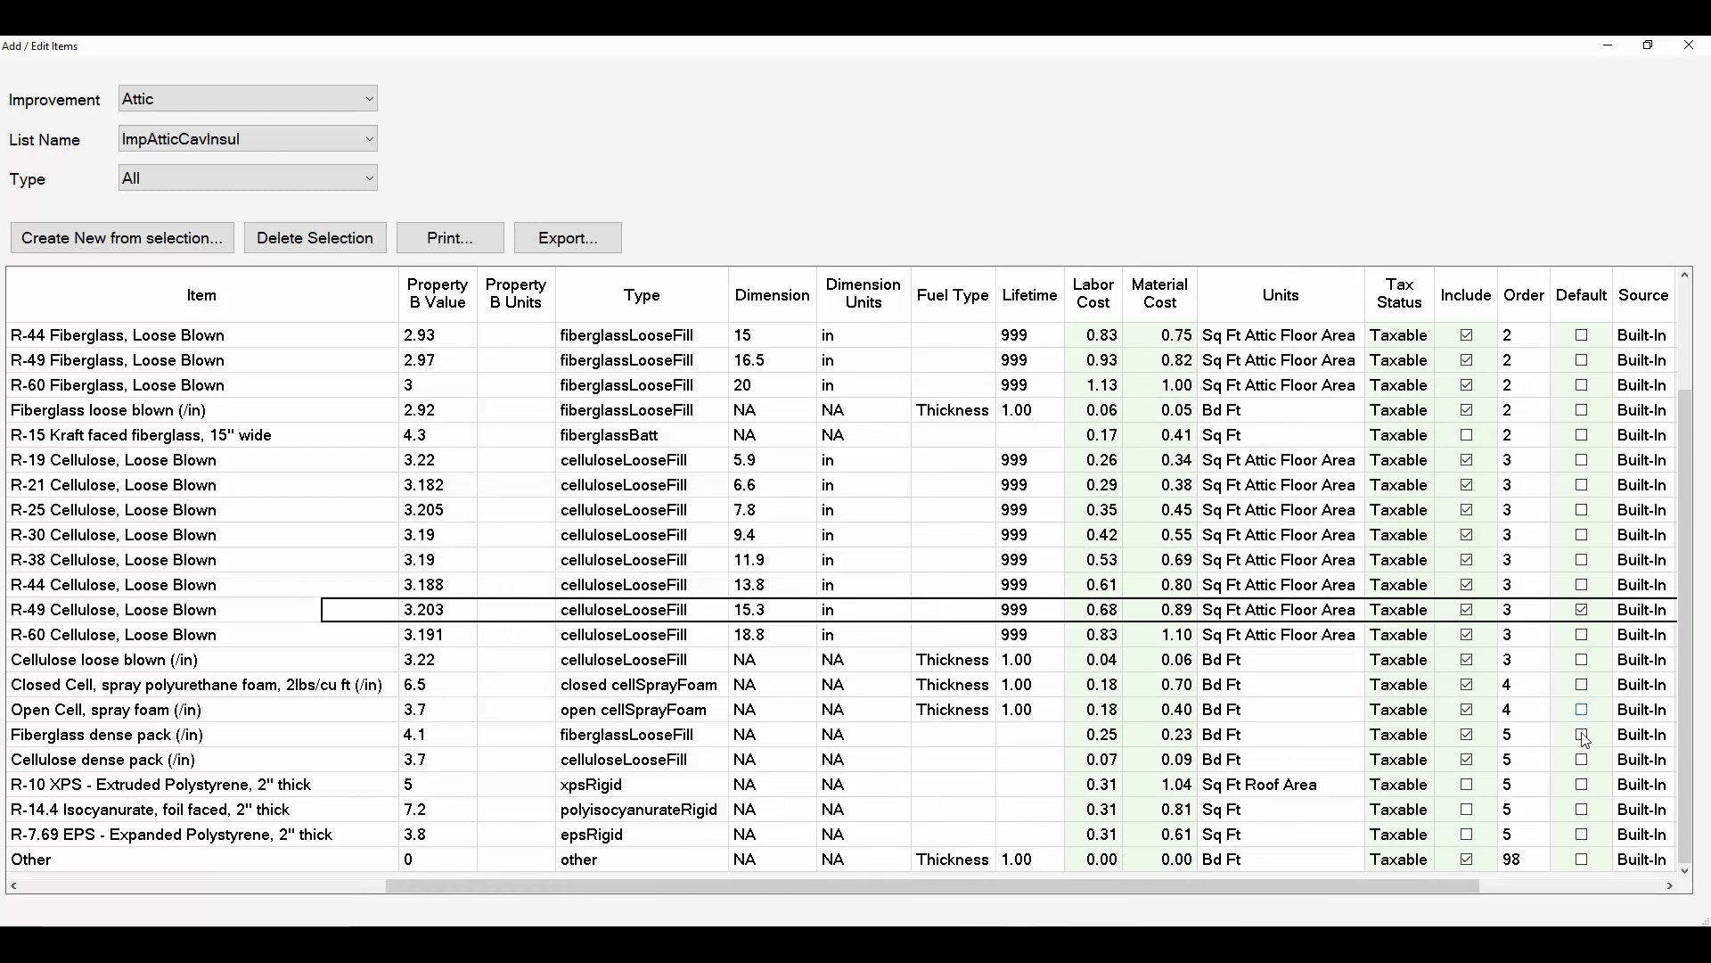
mouse_move(1689, 819)
left_mouse_down()
mouse_move(1678, 688)
mouse_move(1691, 832)
left_mouse_up()
left_click(1687, 49)
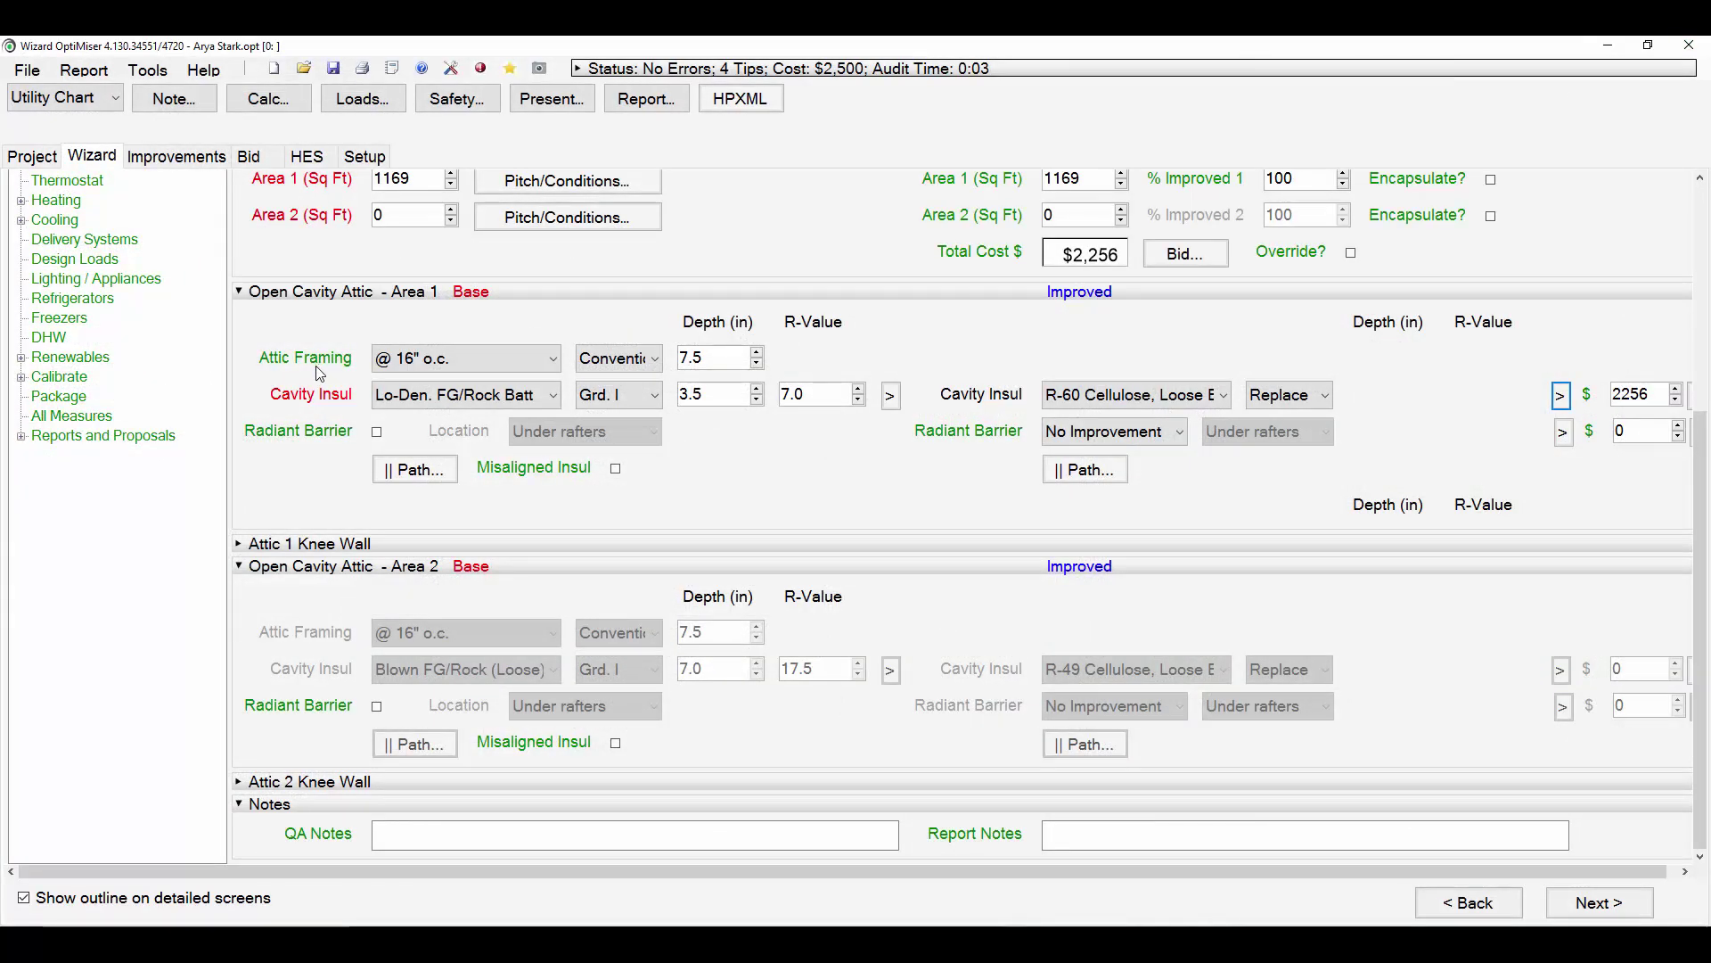
Check the attic improvement in the details table and display only the added rows in the custom improvements table.
left_click_drag(1700, 564, 1700, 338)
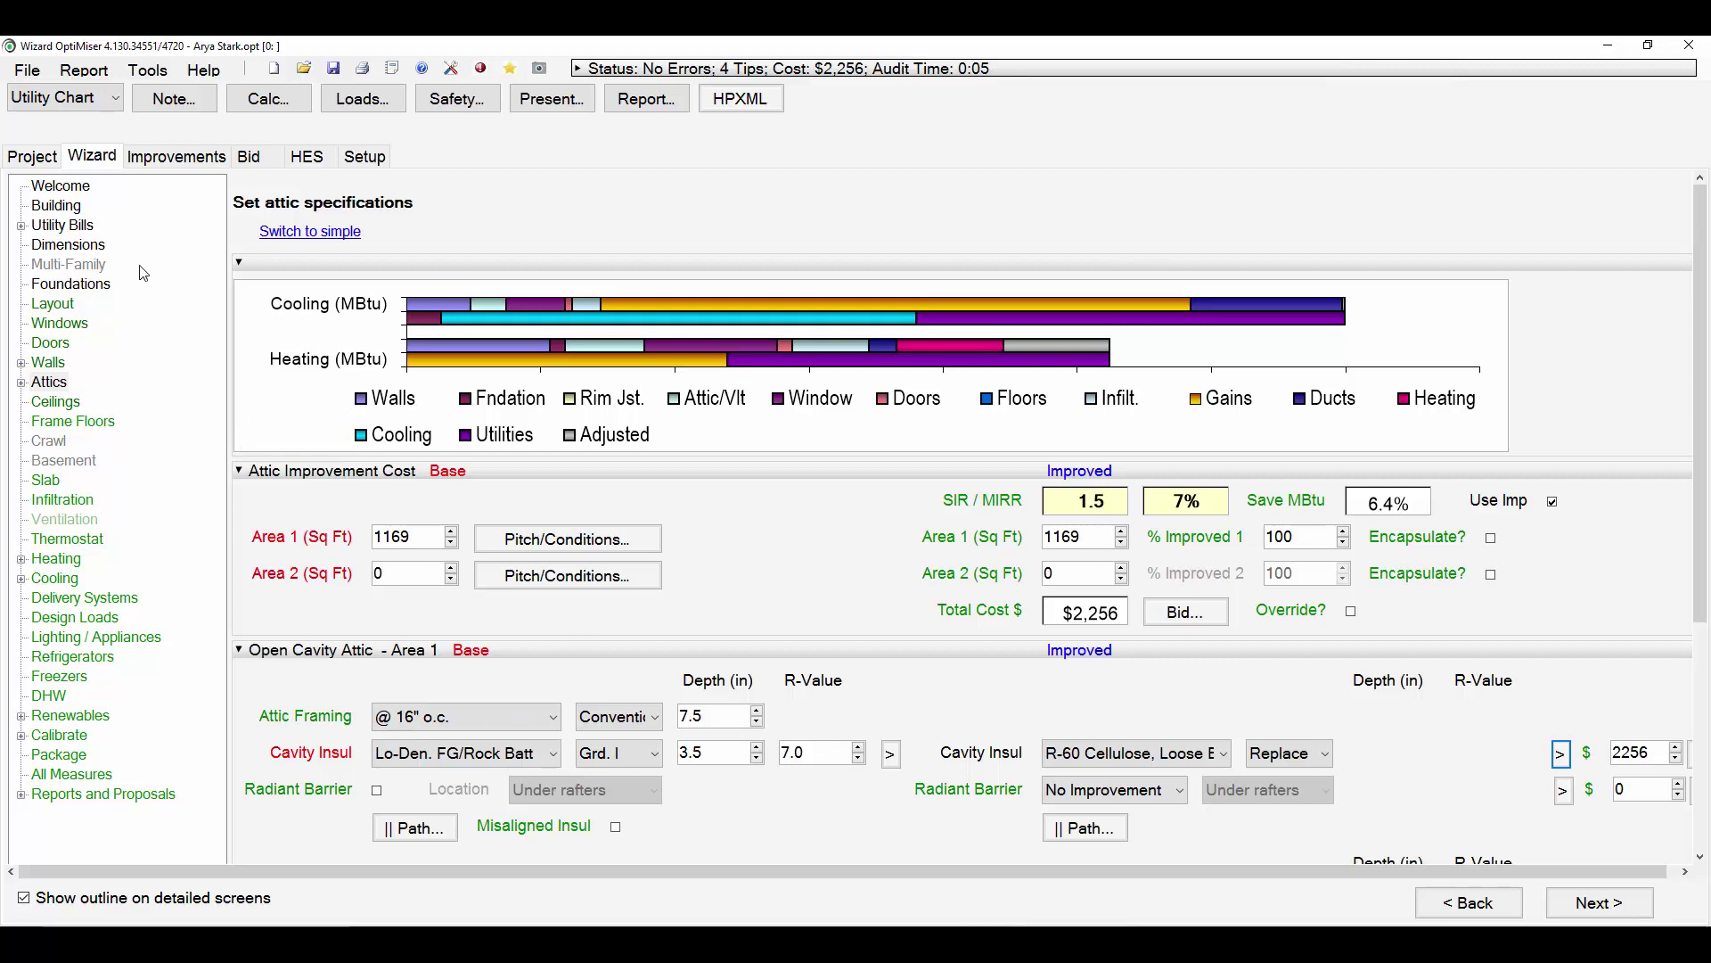
left_click(180, 162)
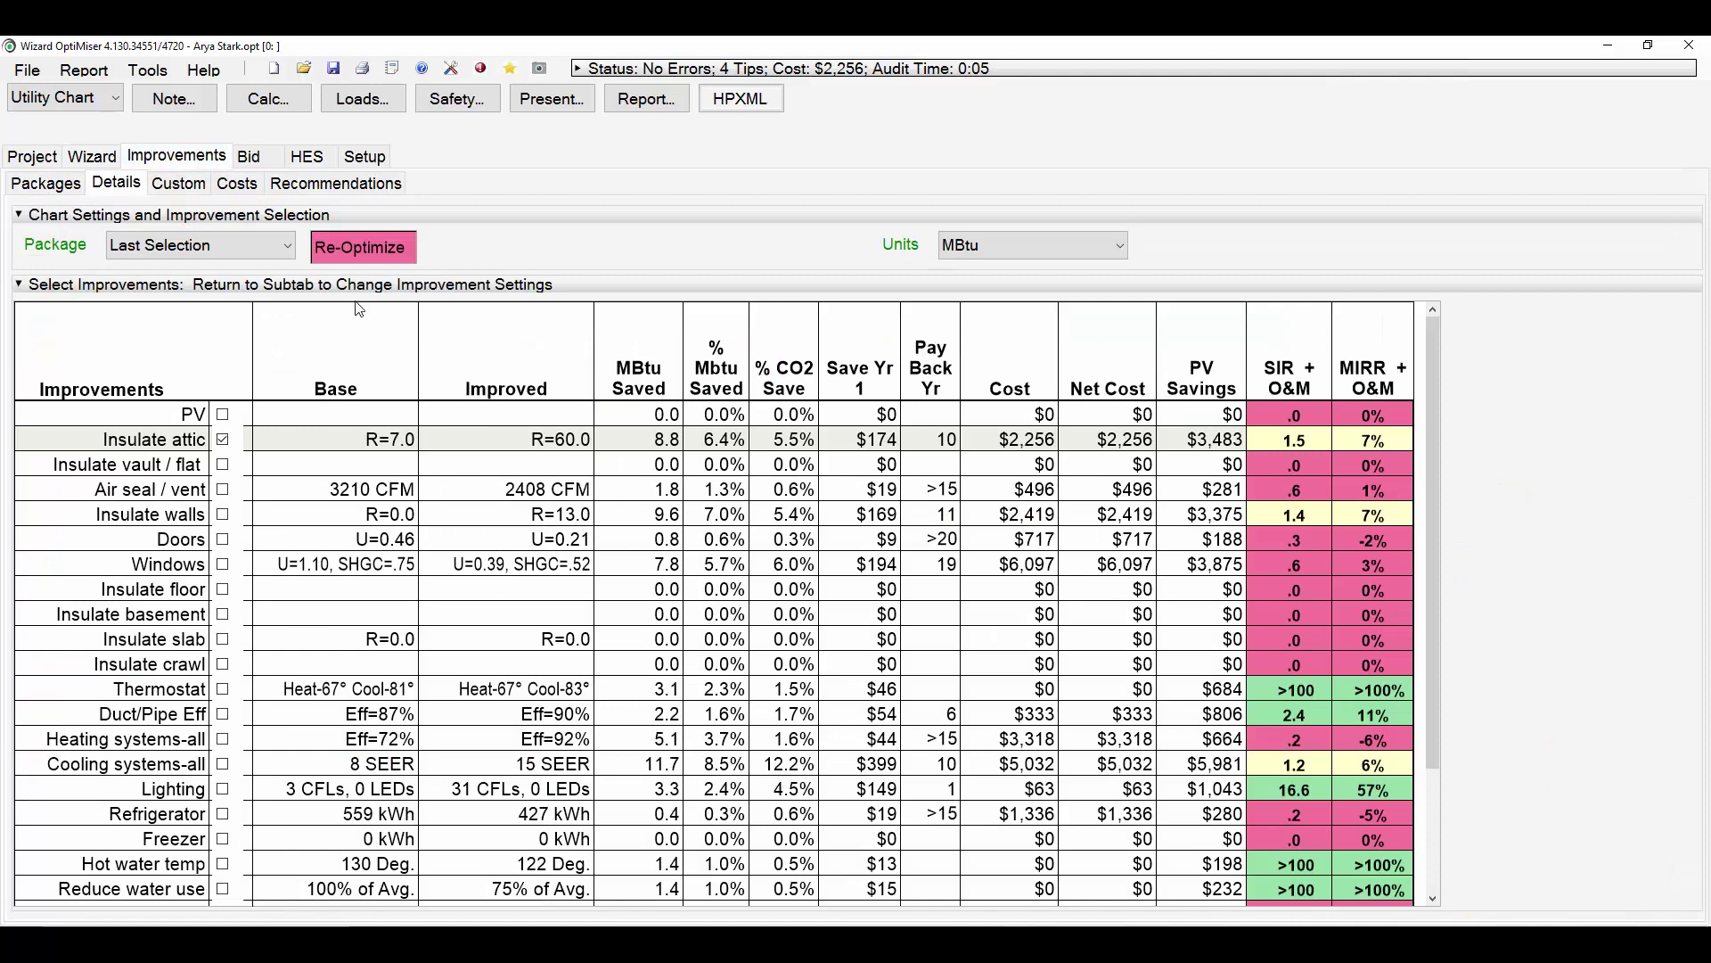
left_click(180, 183)
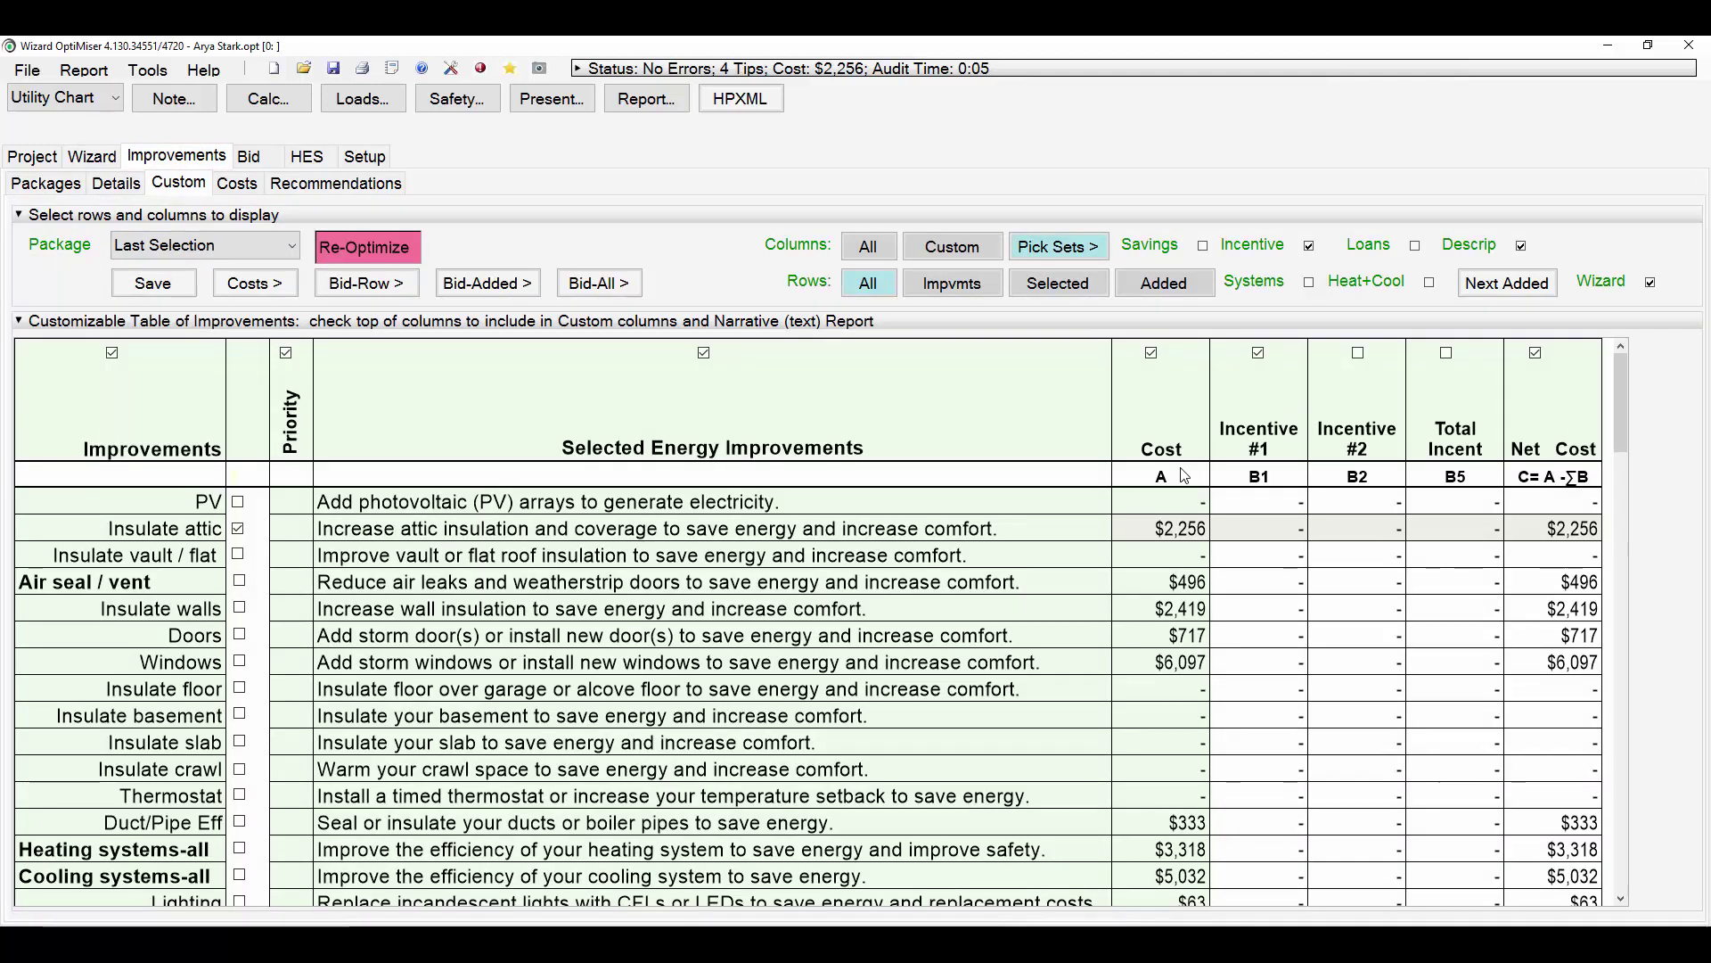
left_click(1163, 283)
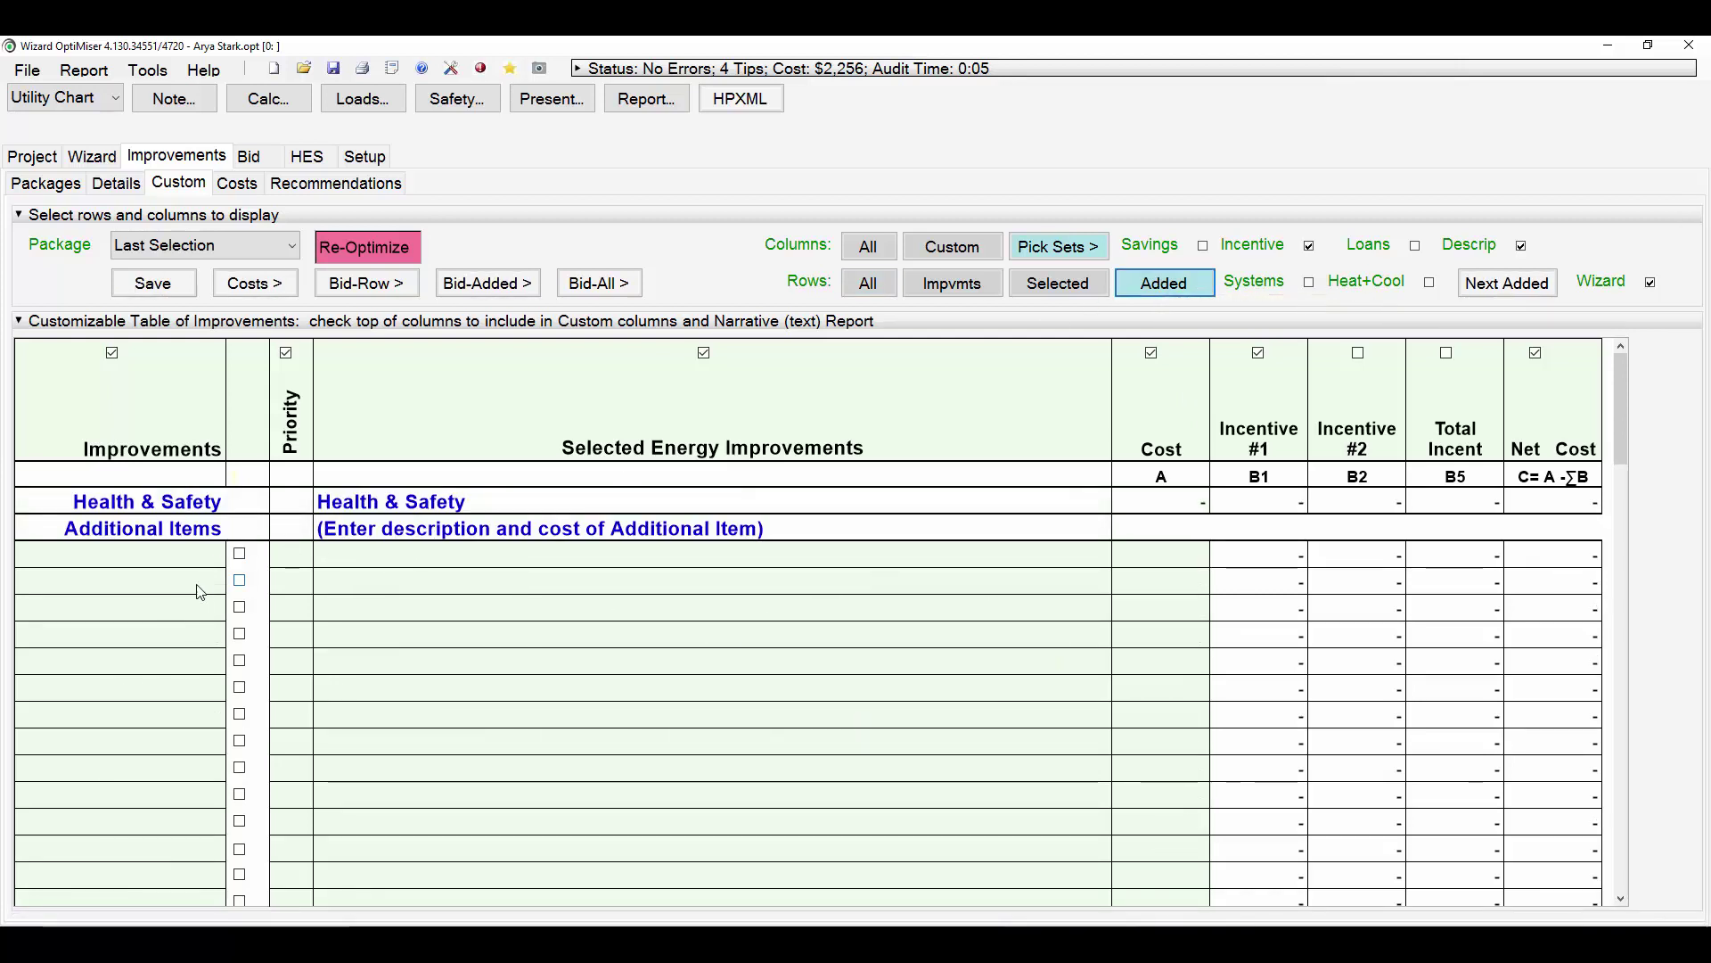
Enter "Kitchen sink" in the first blank additional item row and set its cost to $100.
double_click(178, 562)
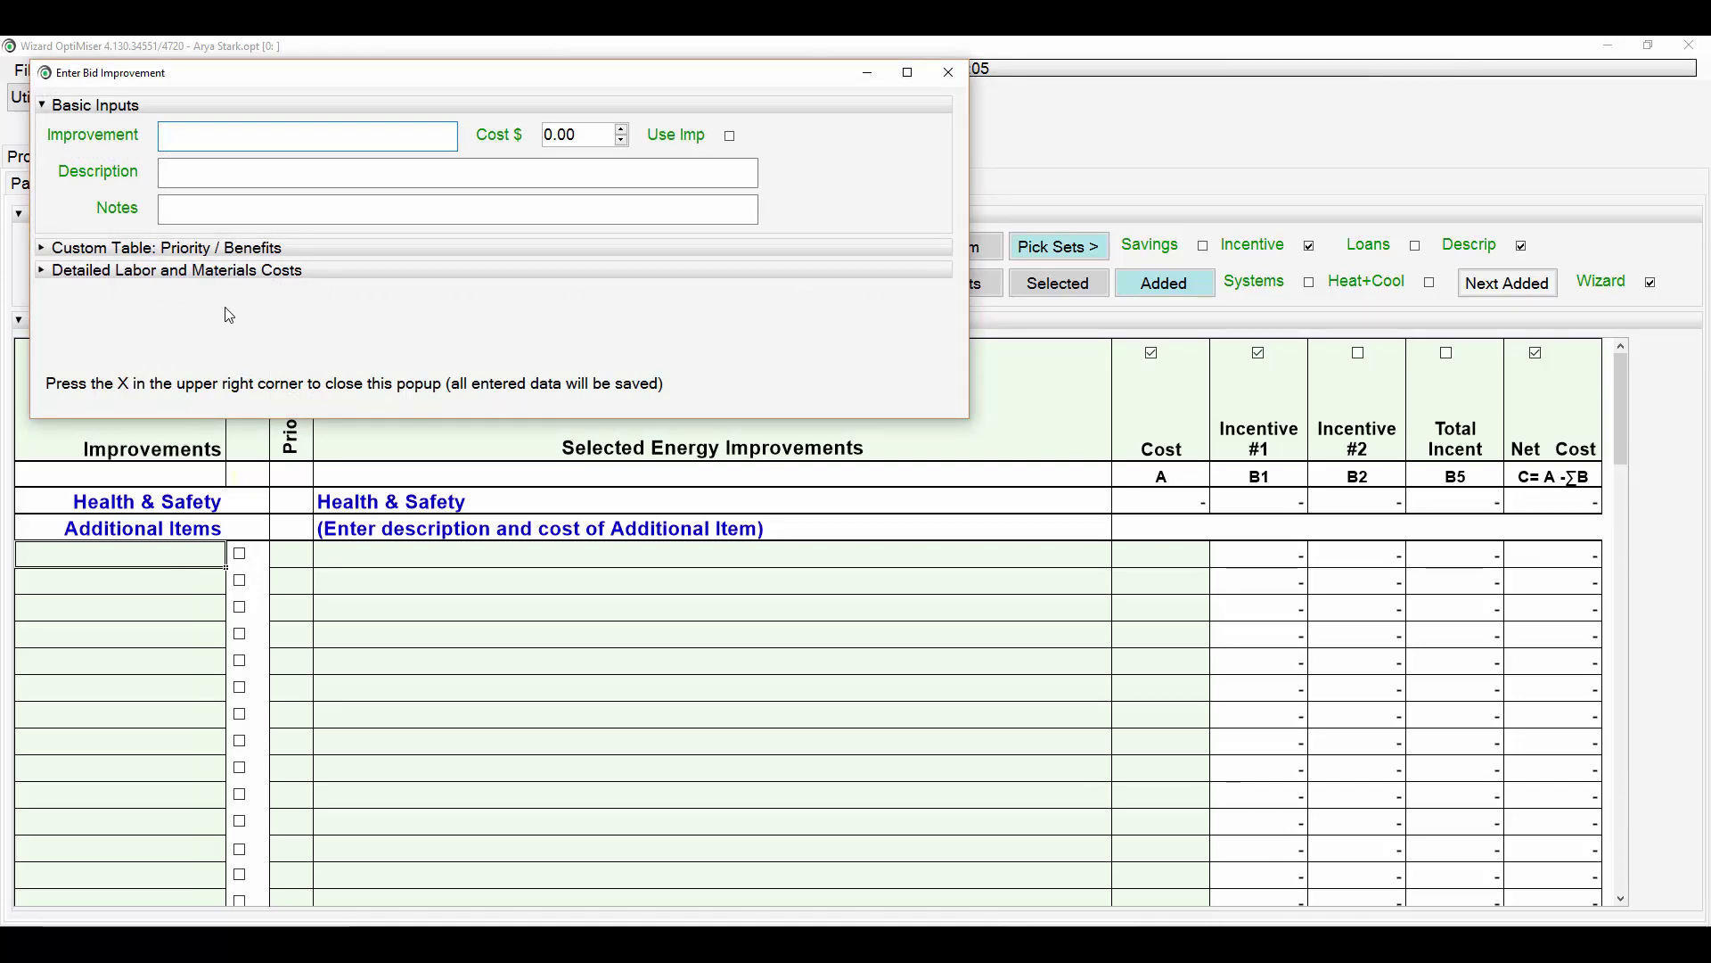
type("Kitchen")
key("Tab")
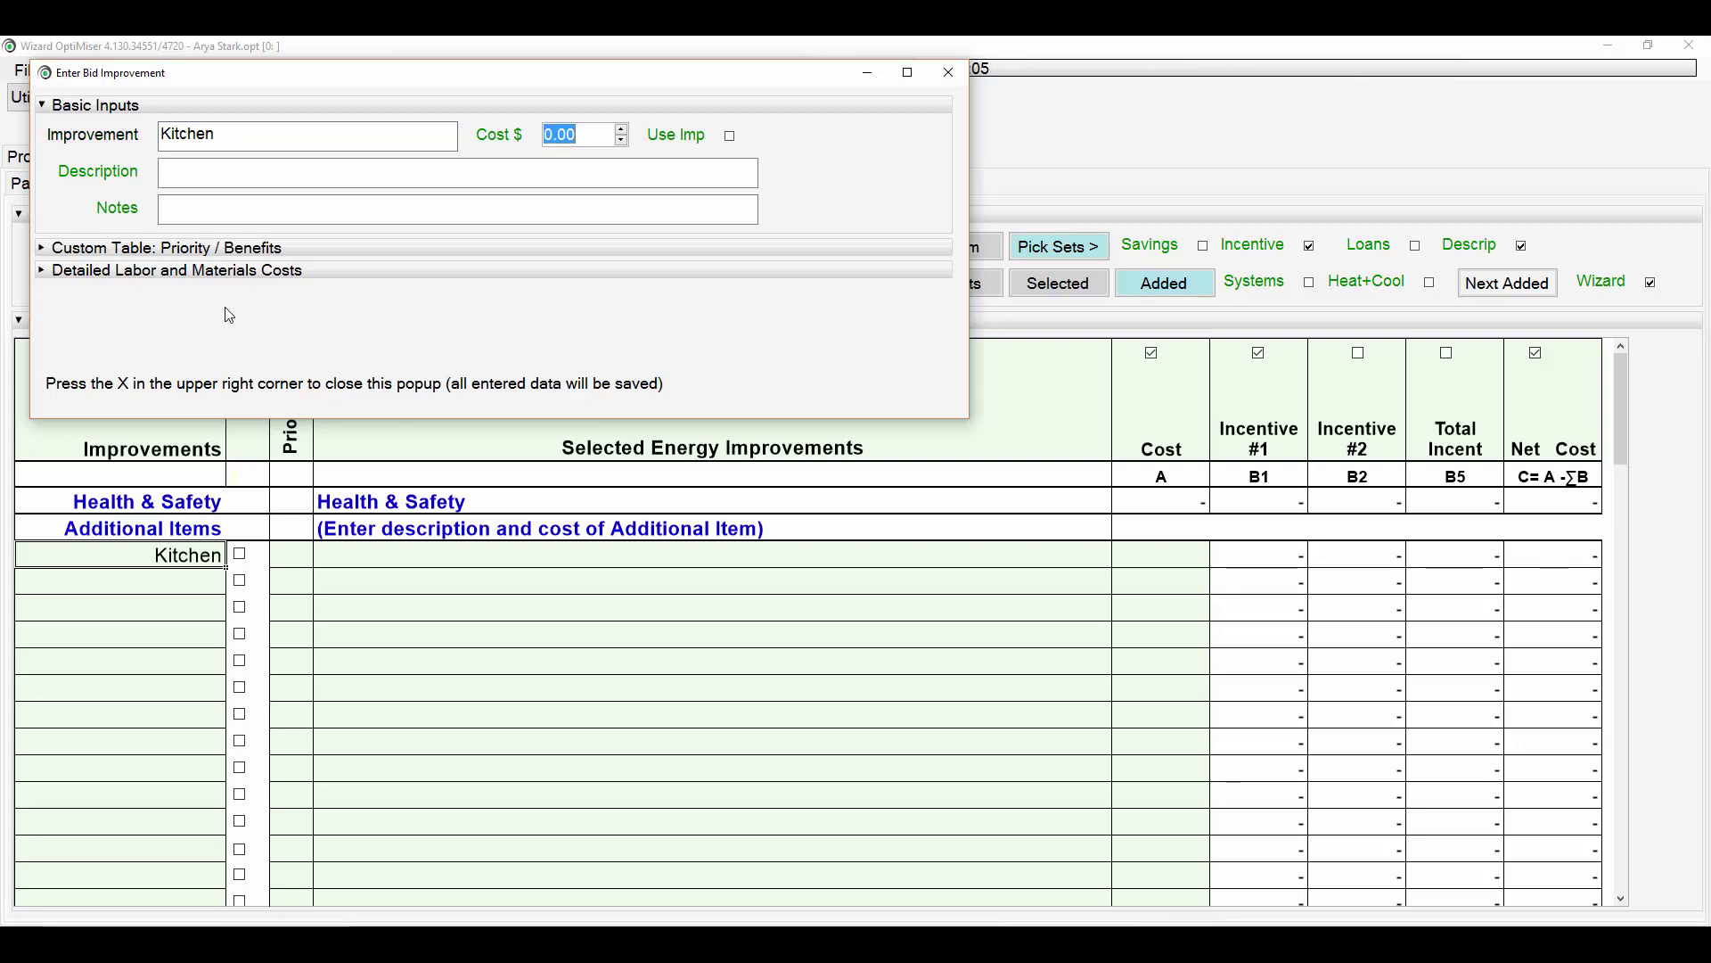
left_click(236, 140)
type("sin")
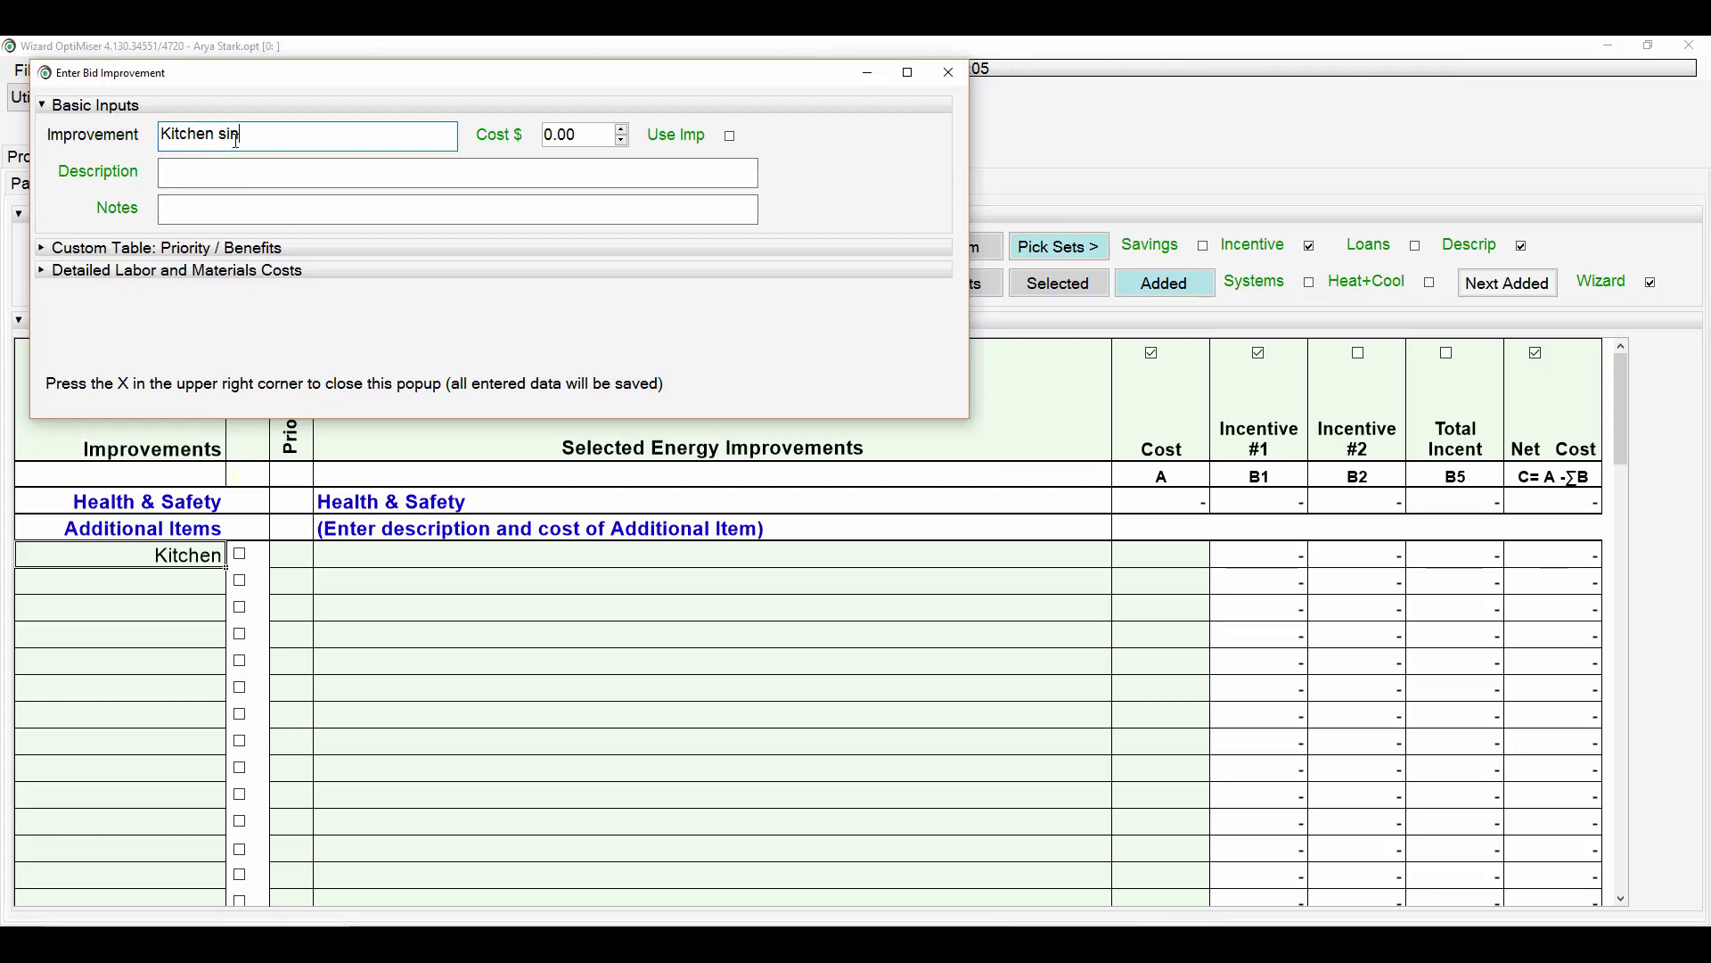
type("k")
key("Tab")
type("10")
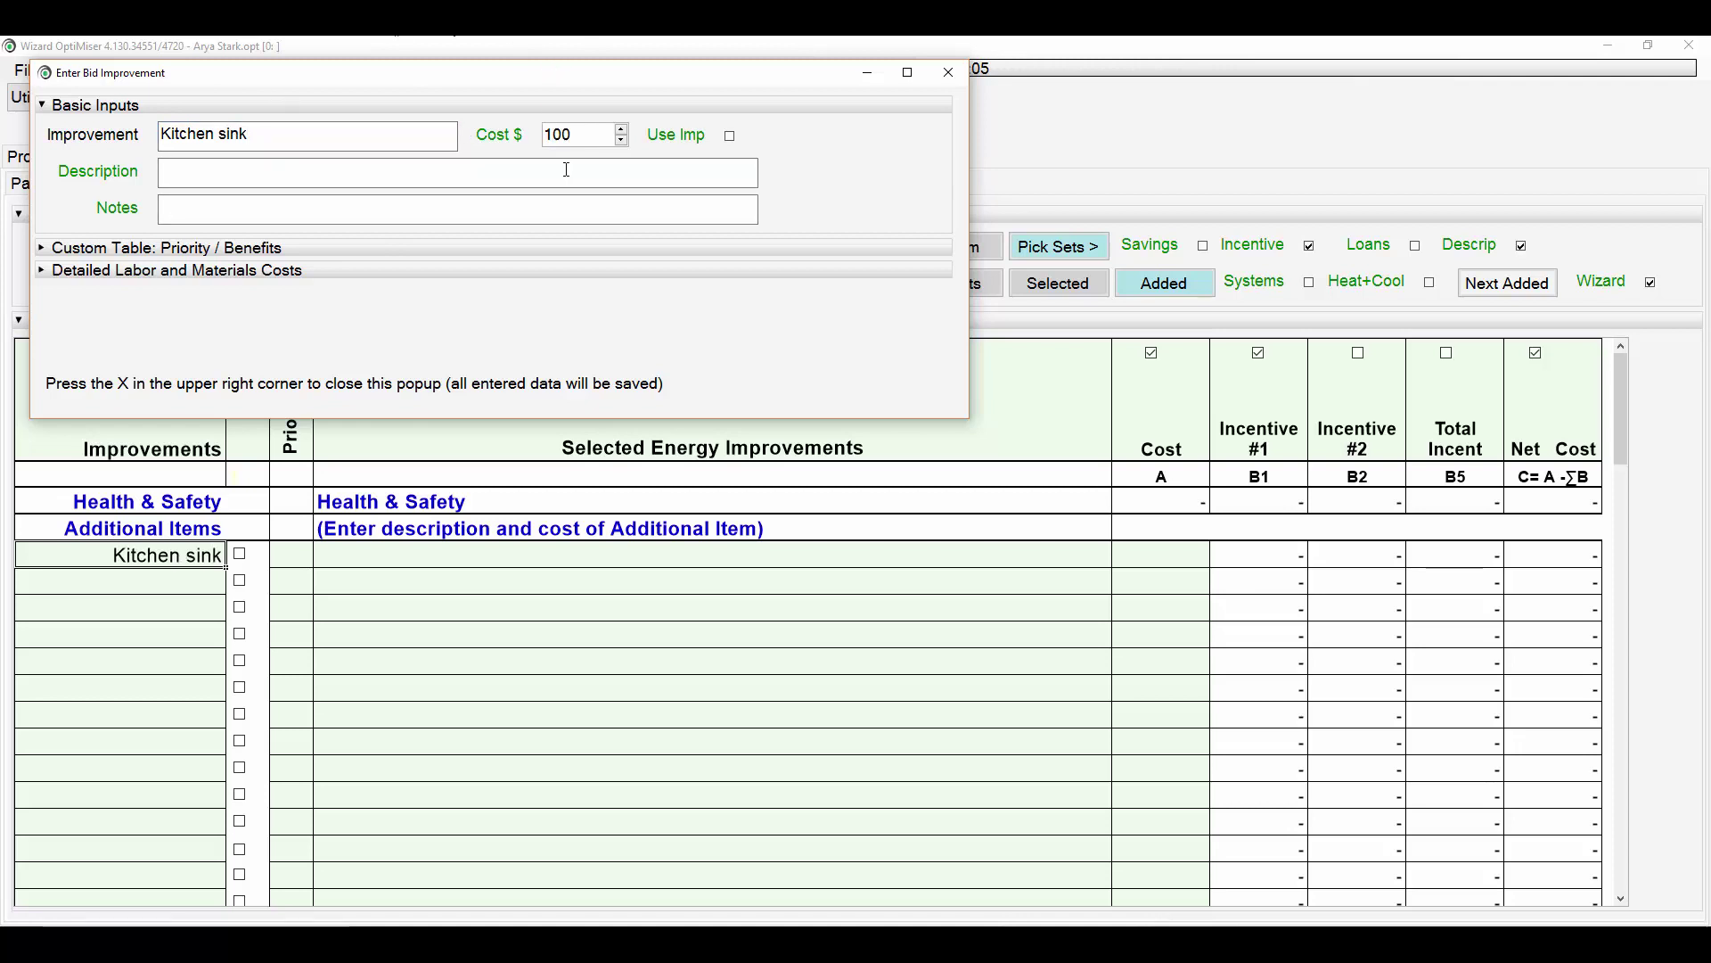
type("0")
Mark the kitchen sink improvement as used and describe it as "New kitchen sink".
left_click(730, 136)
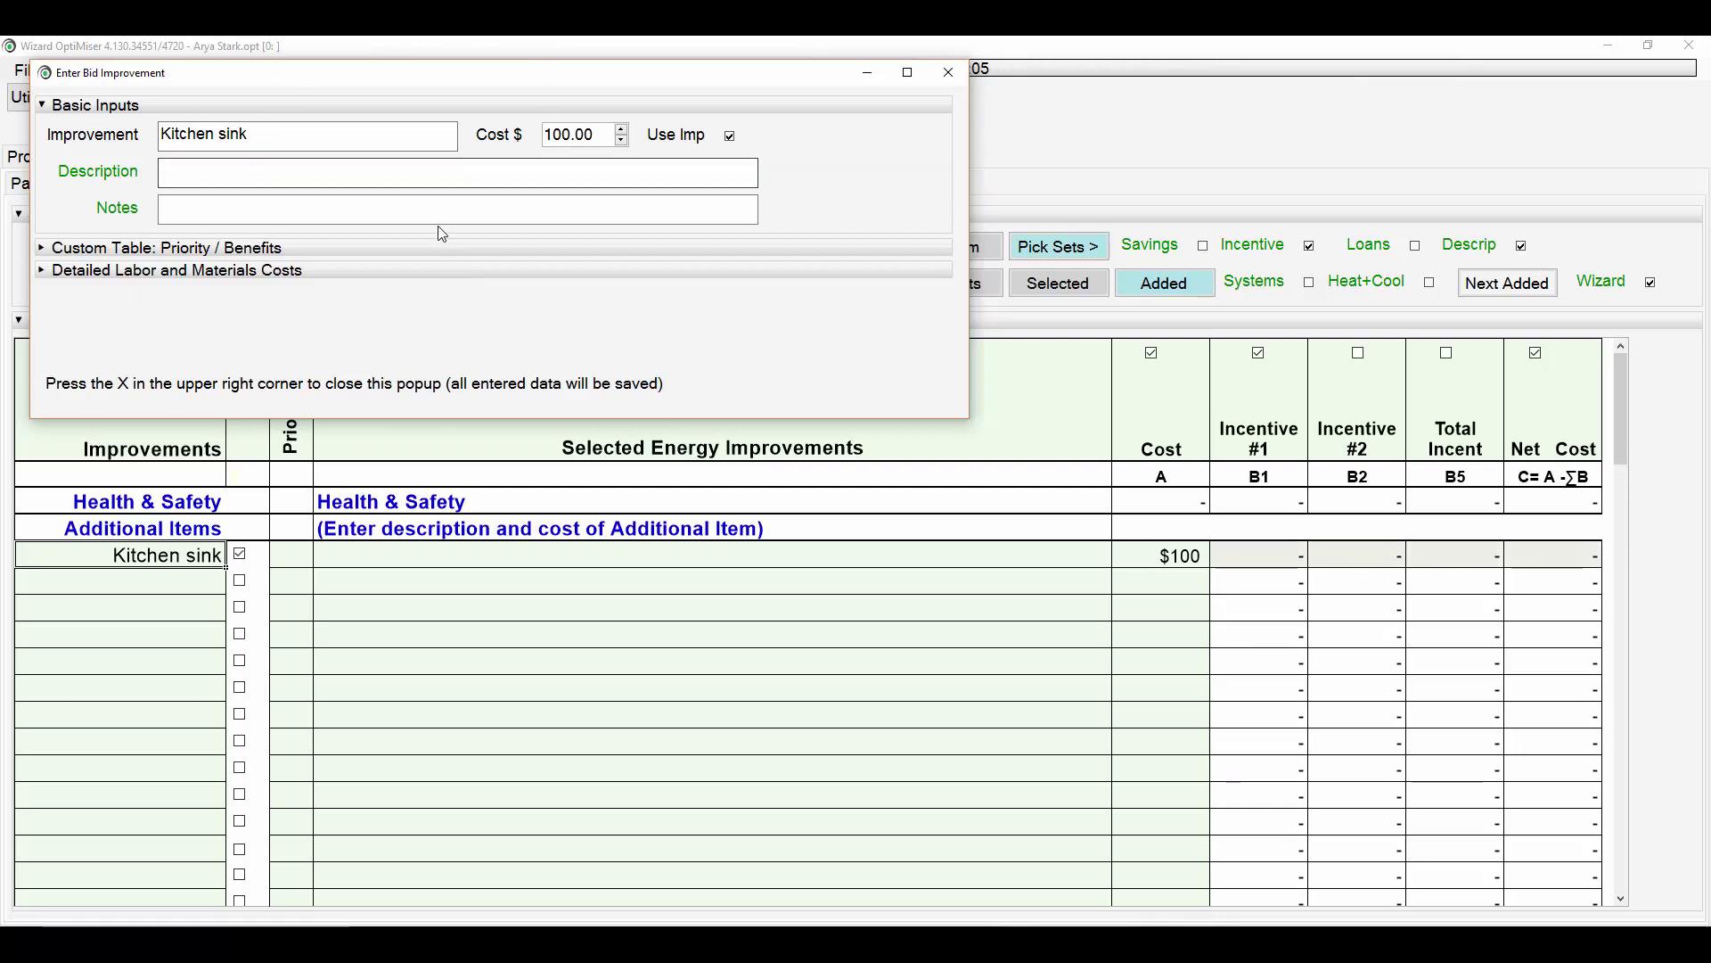
left_click(181, 175)
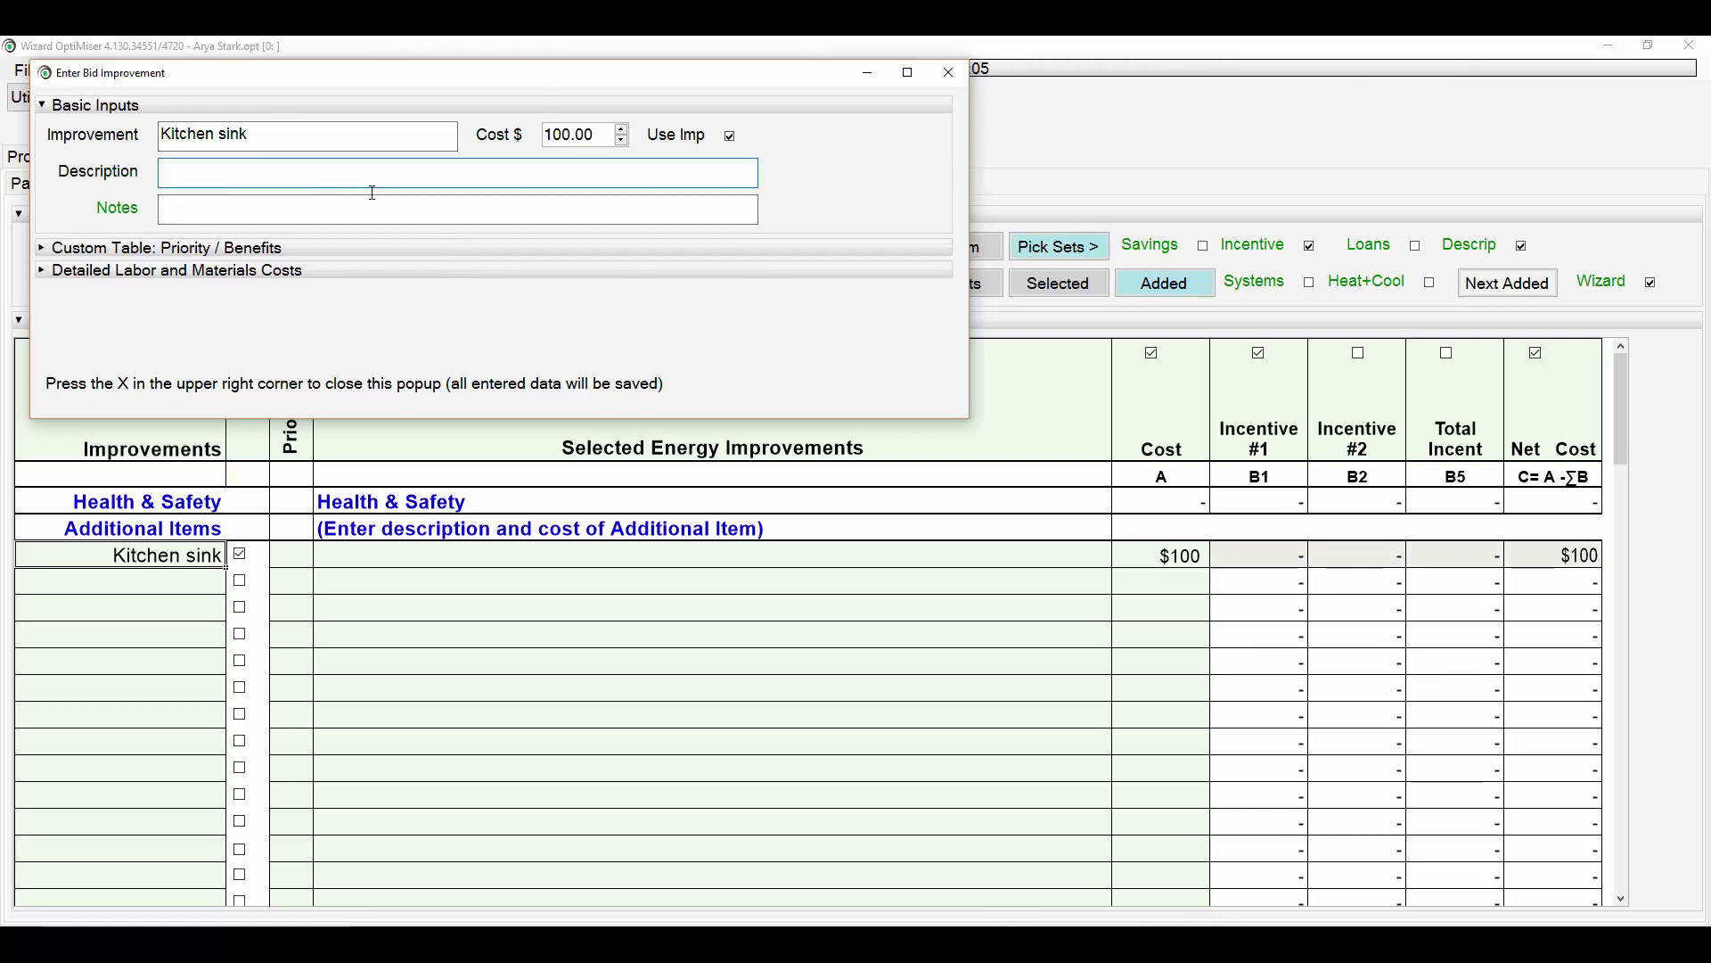
type("New kitchen sink")
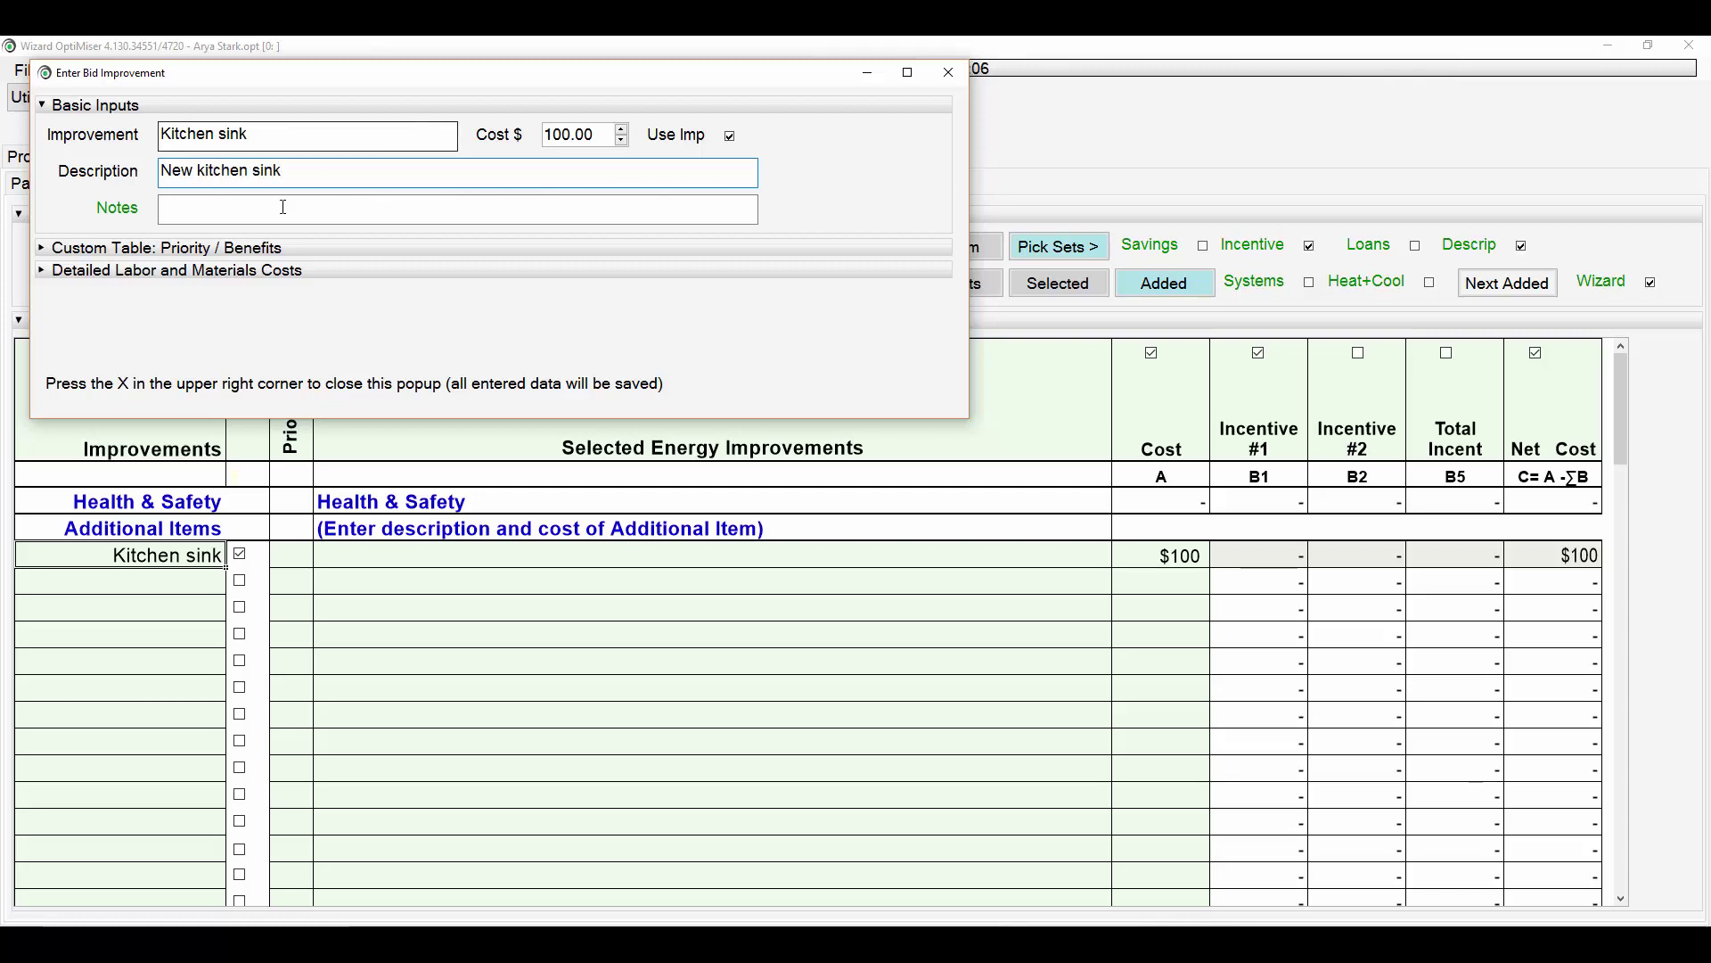
Examine the priority and benefit options and the detailed labor and material costs of the kitchen sink improvement, and close its entry.
left_click(174, 254)
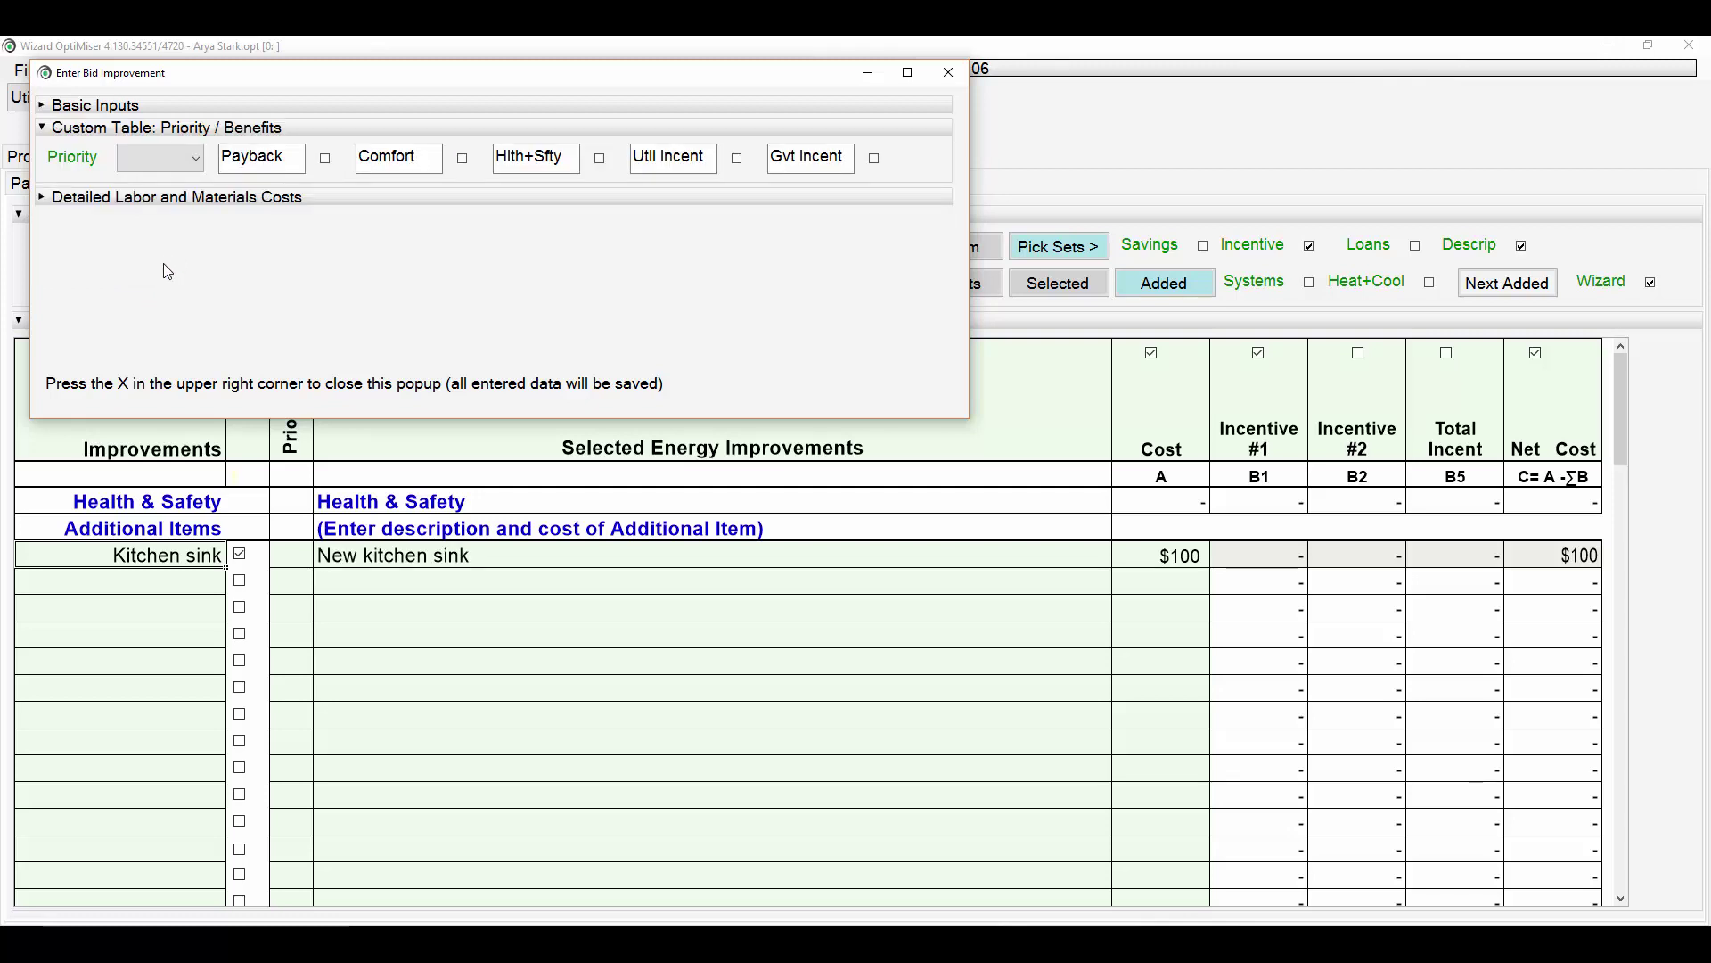
left_click(73, 199)
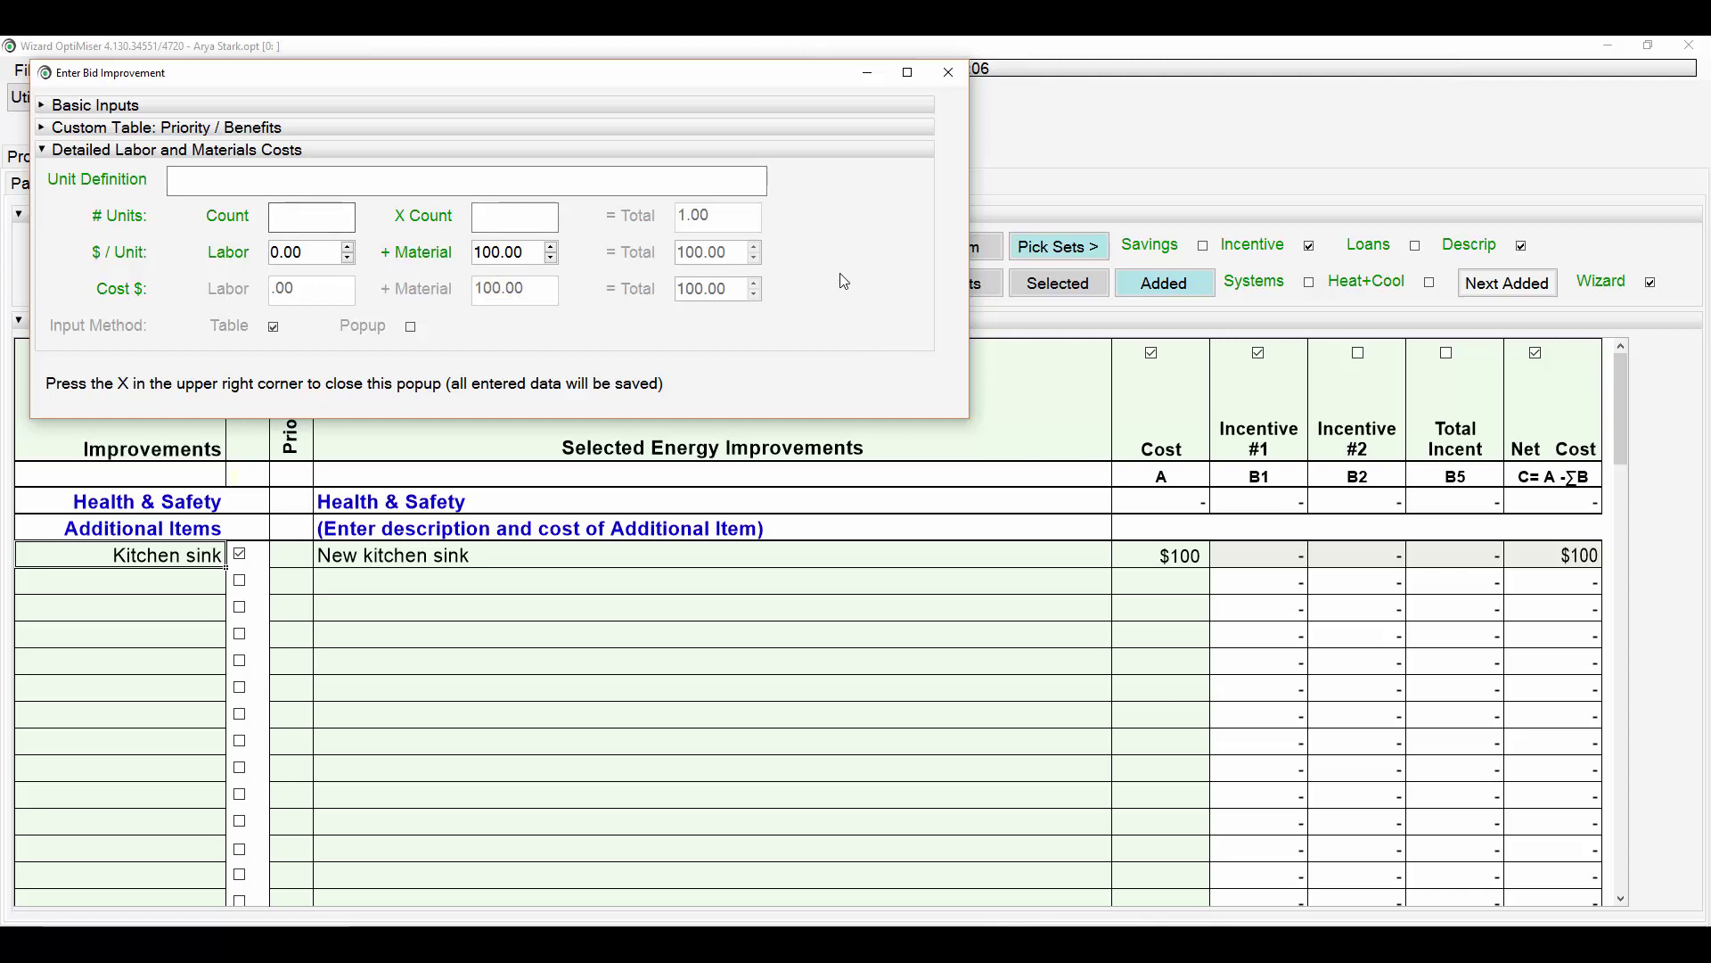
left_click(948, 72)
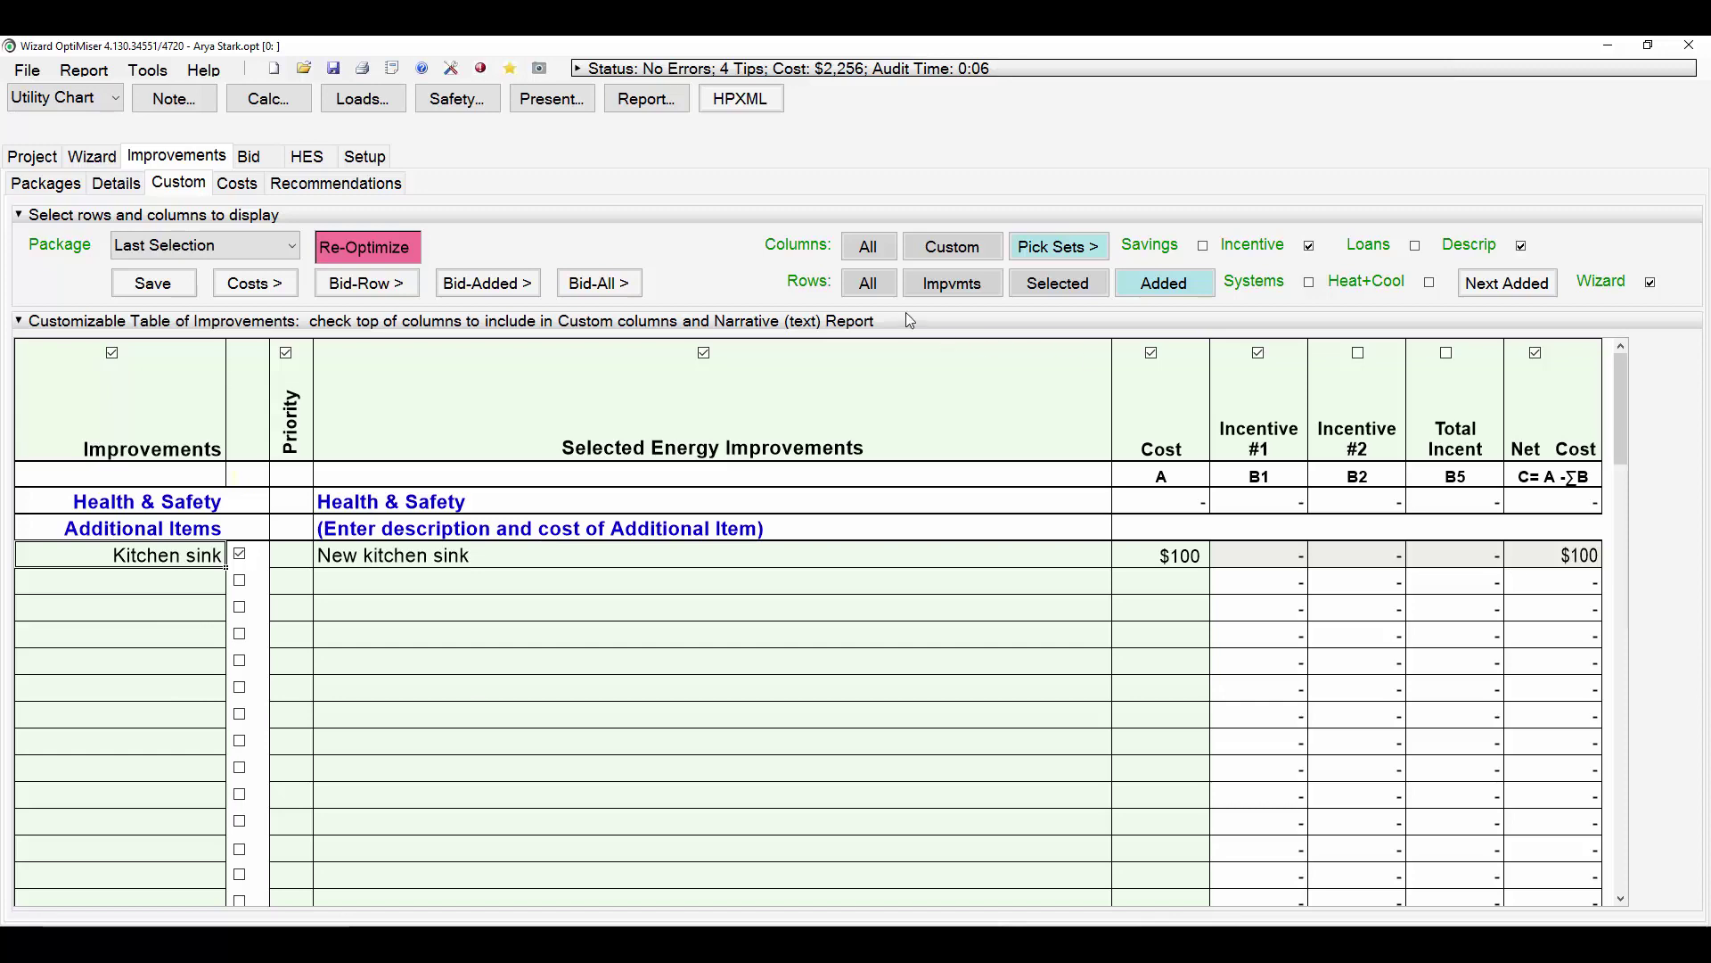
Display all rows in the custom improvements table and check the attic improvement cost in the wizard's attic specifications.
left_click(869, 282)
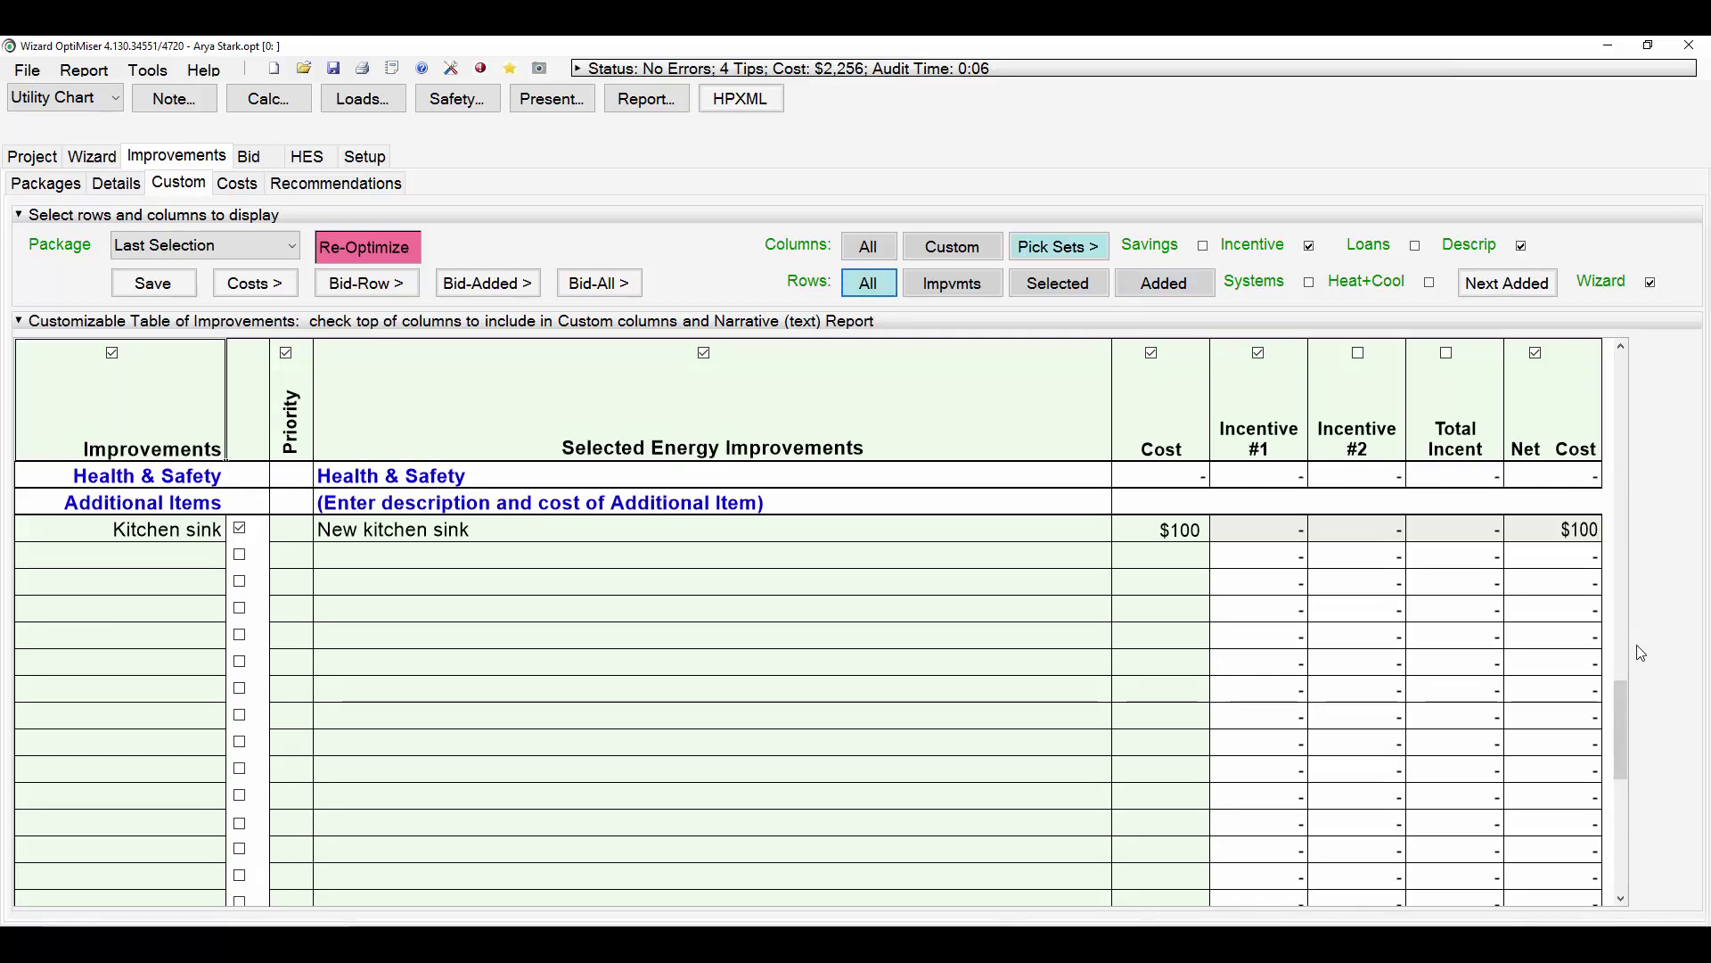
left_click_drag(1617, 681, 1630, 515)
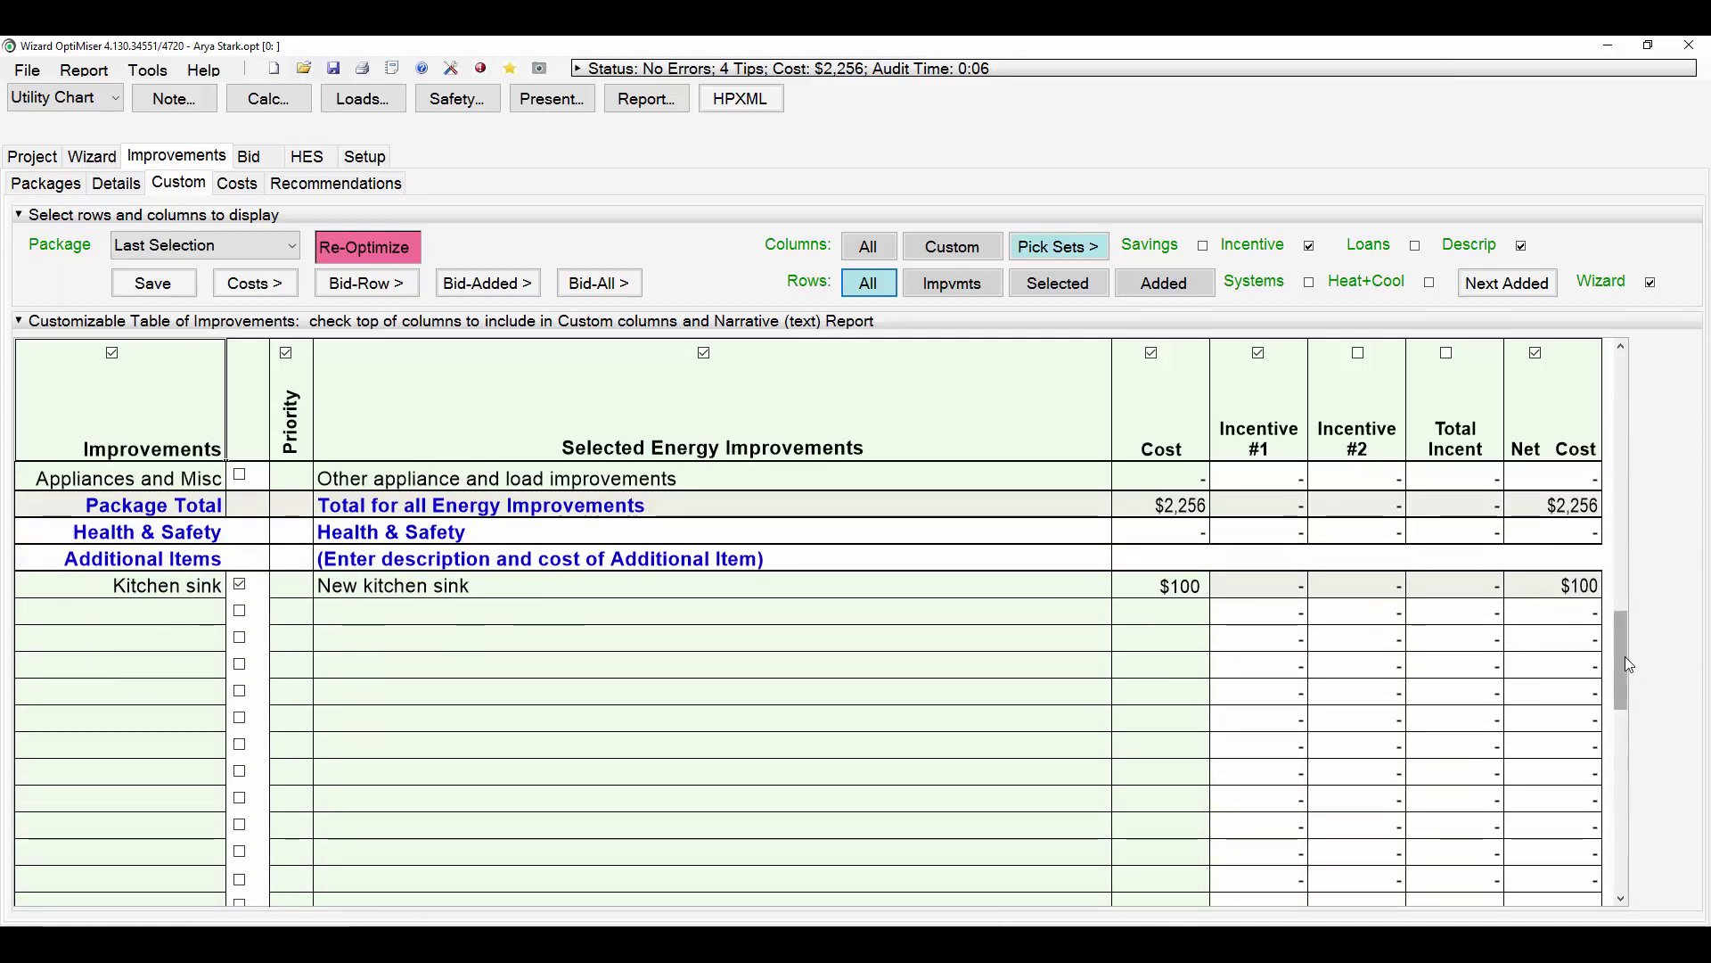
left_click_drag(1624, 656, 1624, 397)
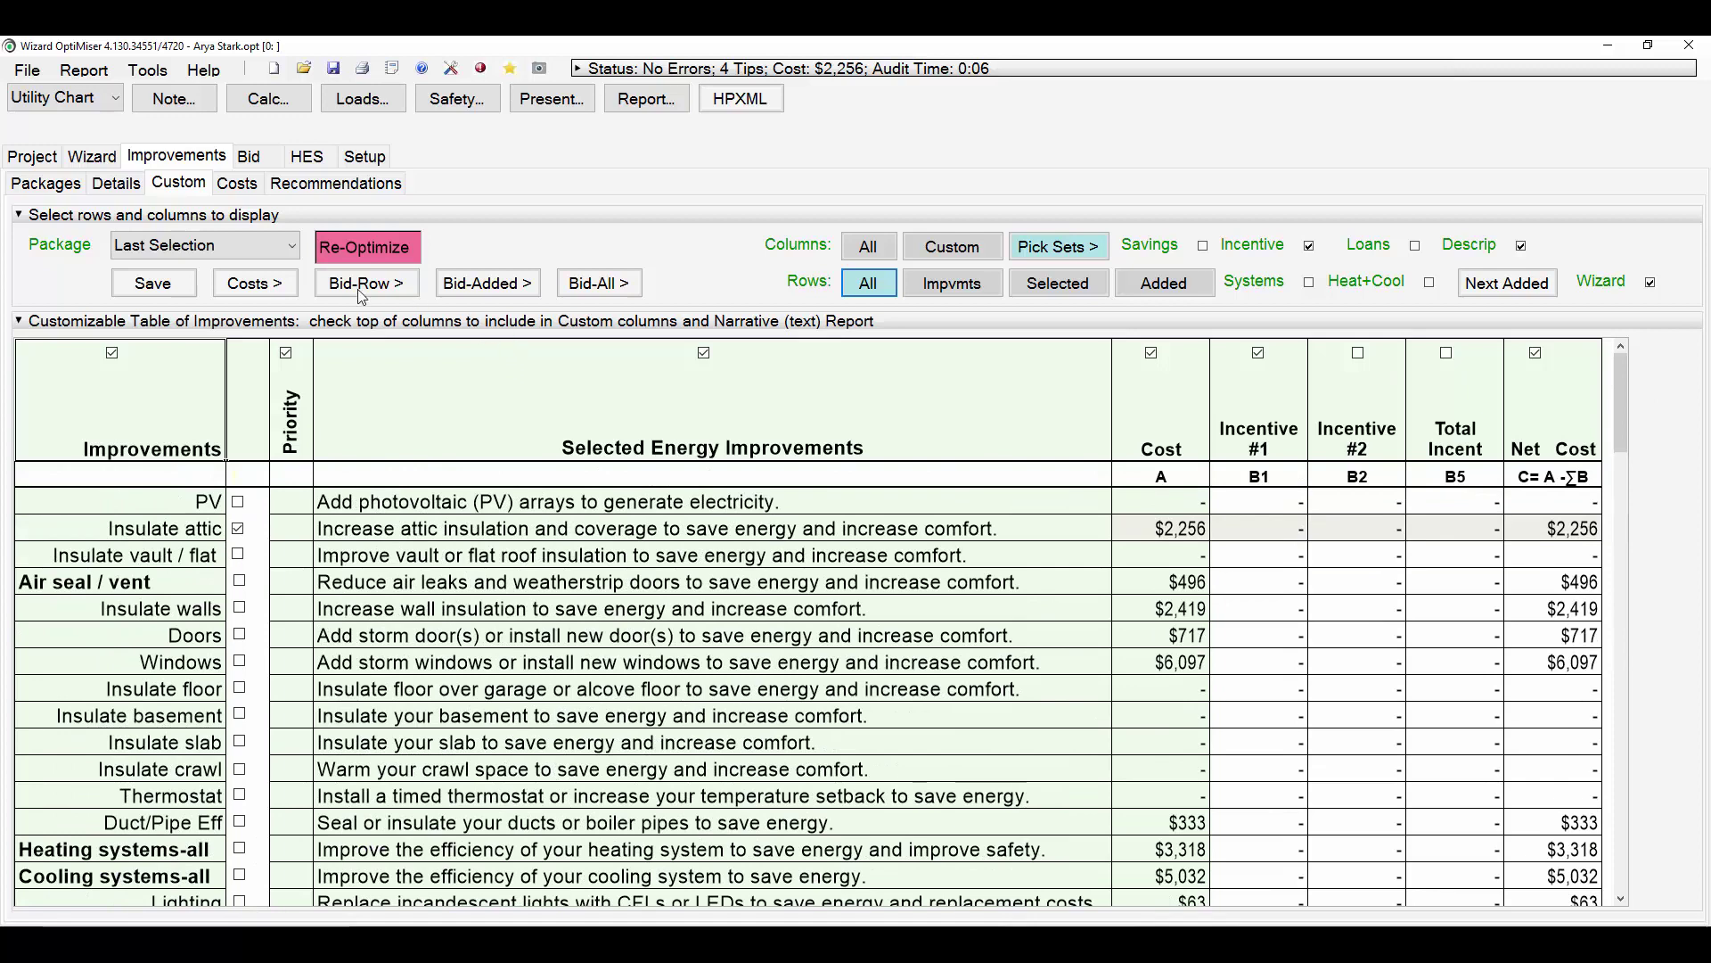
left_click(102, 166)
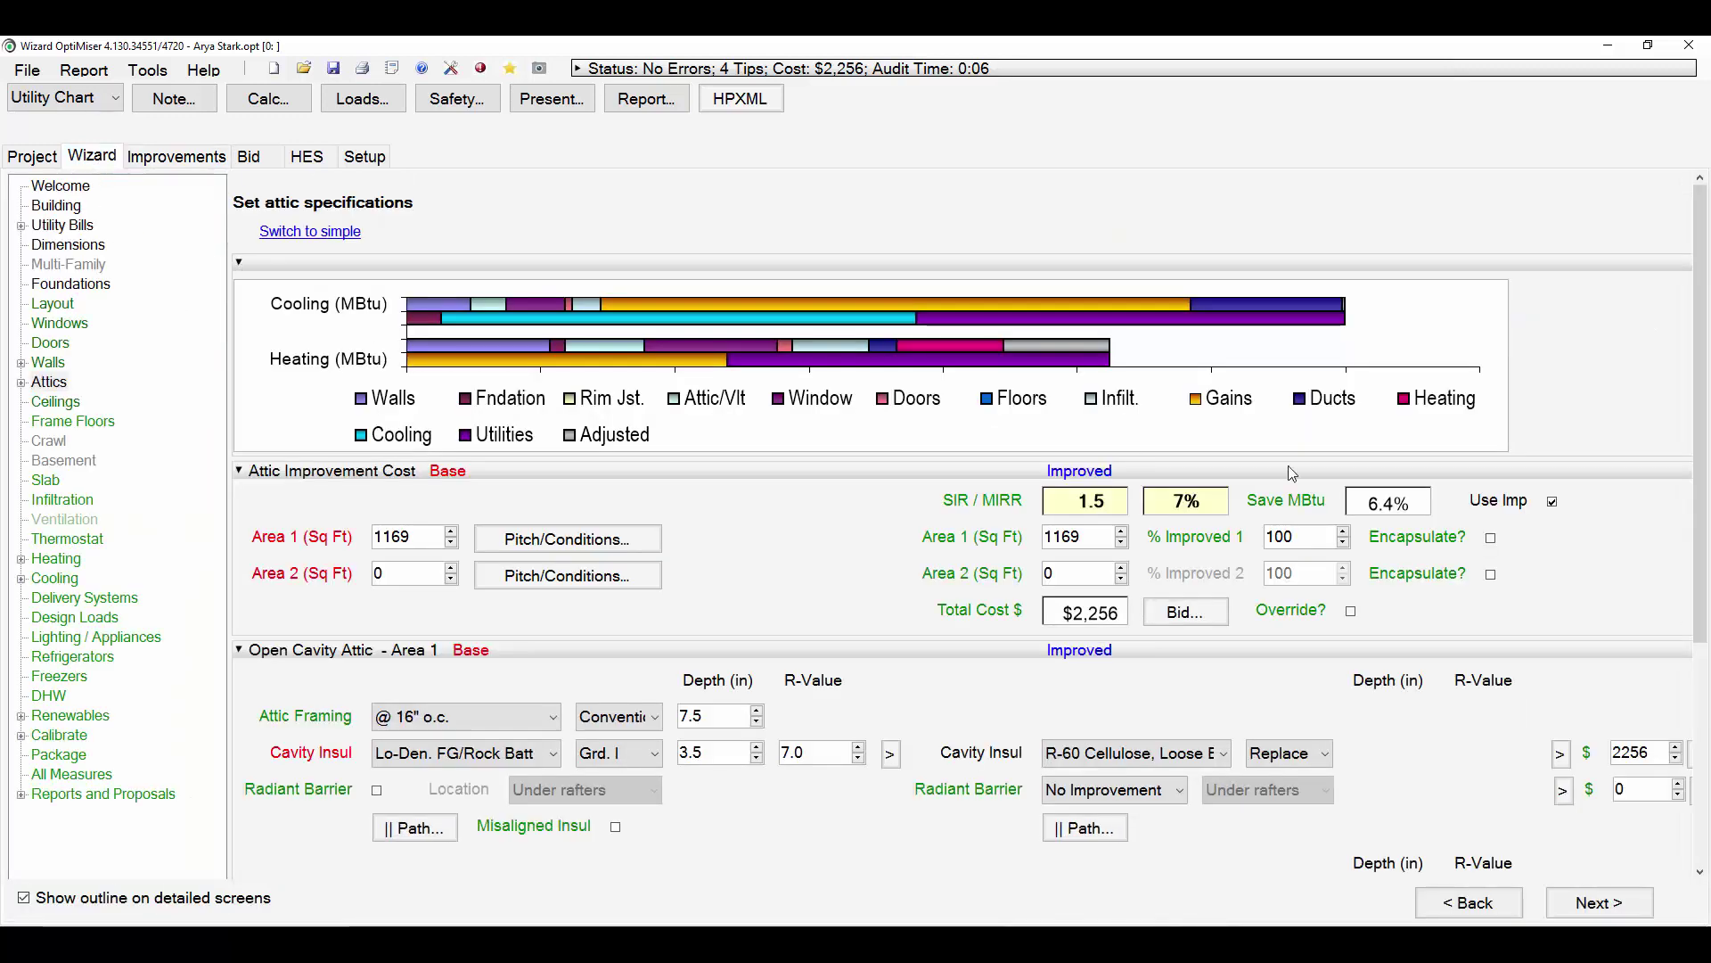
left_click_drag(1699, 596, 1702, 688)
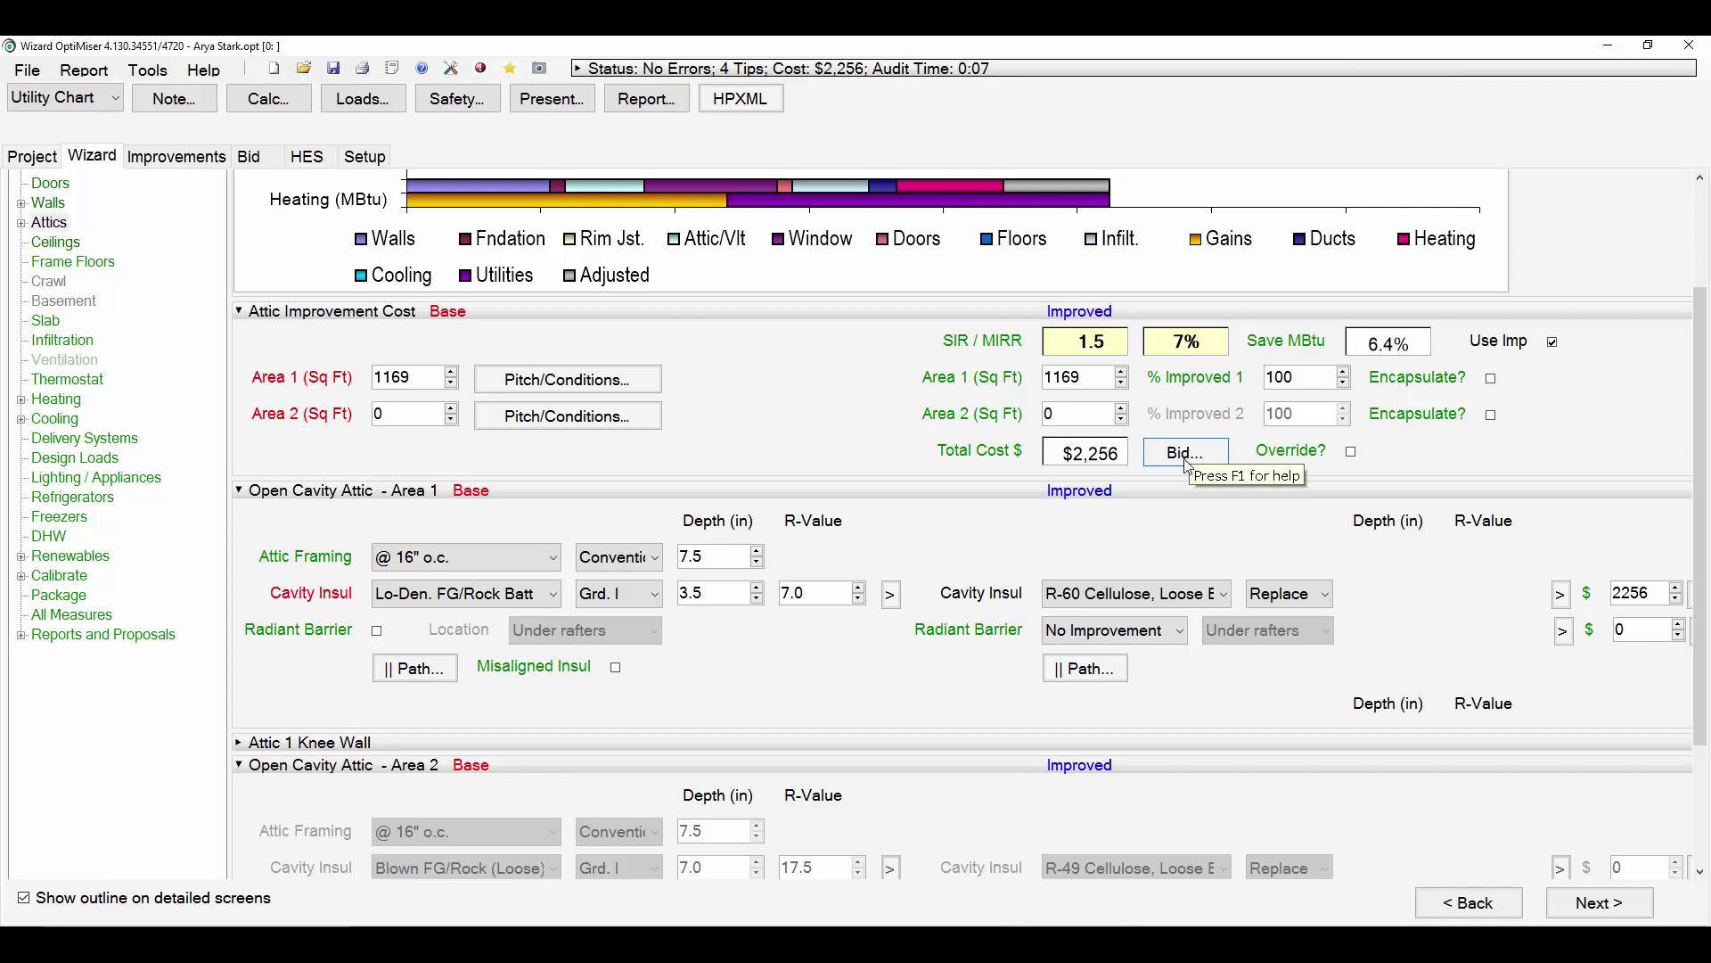
Filter the current bid form to the Attic rows and look through its items down to the attic total.
left_click(255, 159)
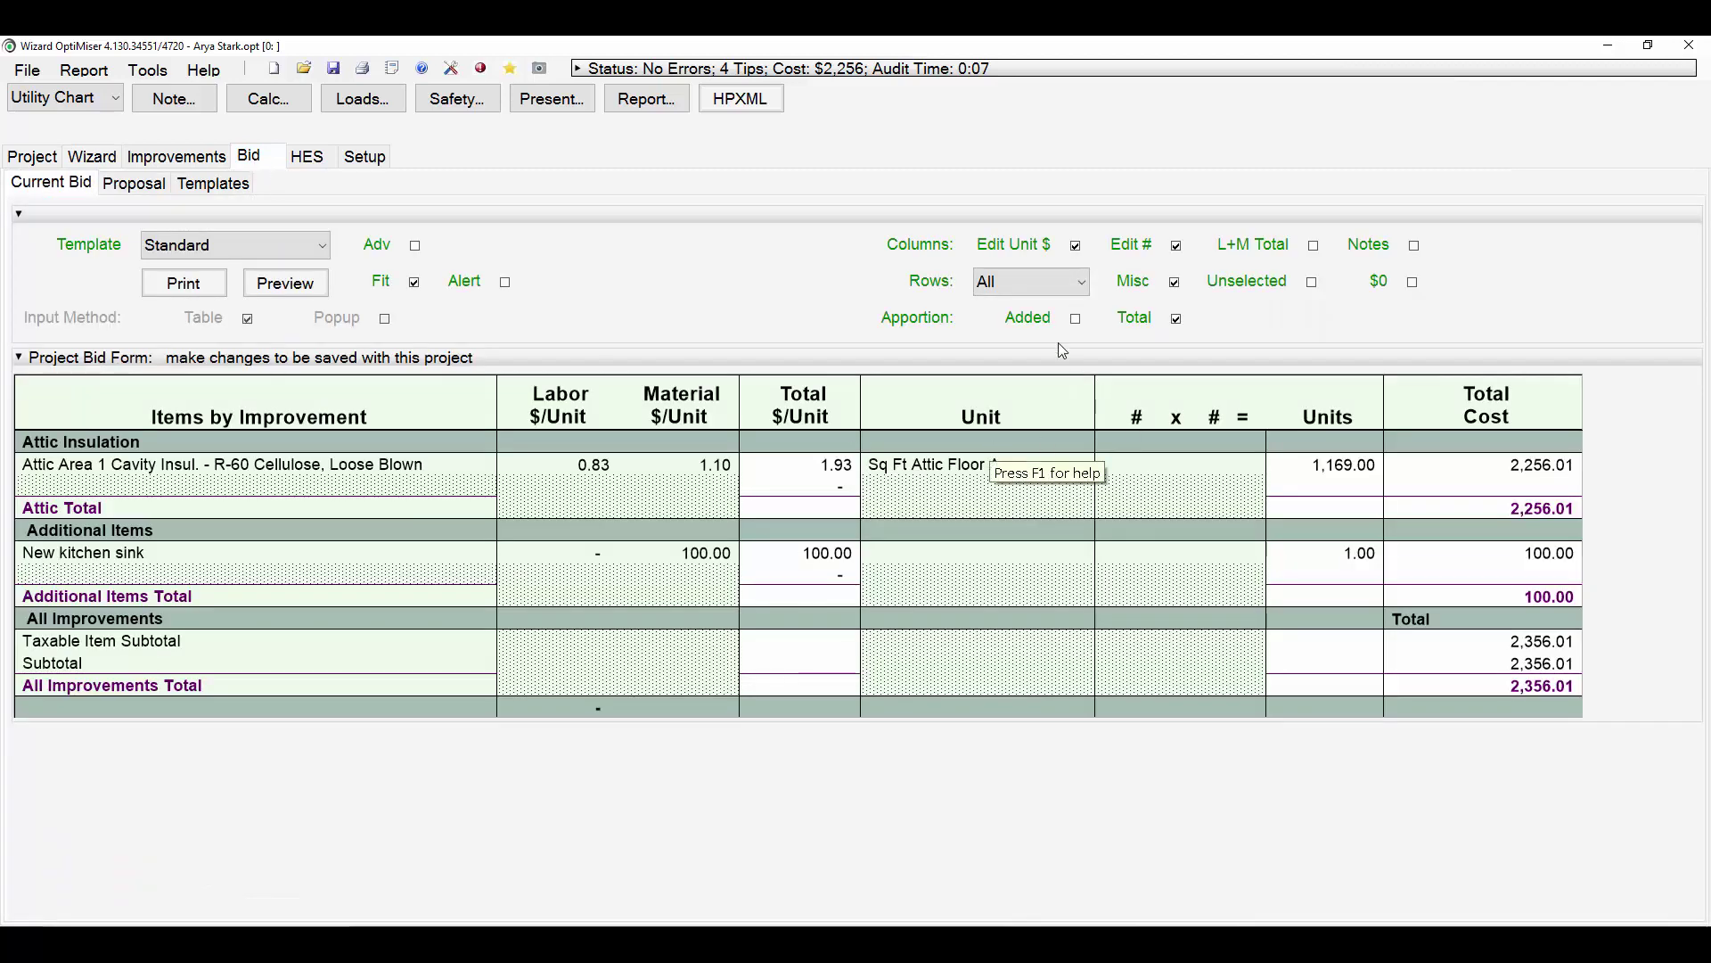
left_click(1046, 283)
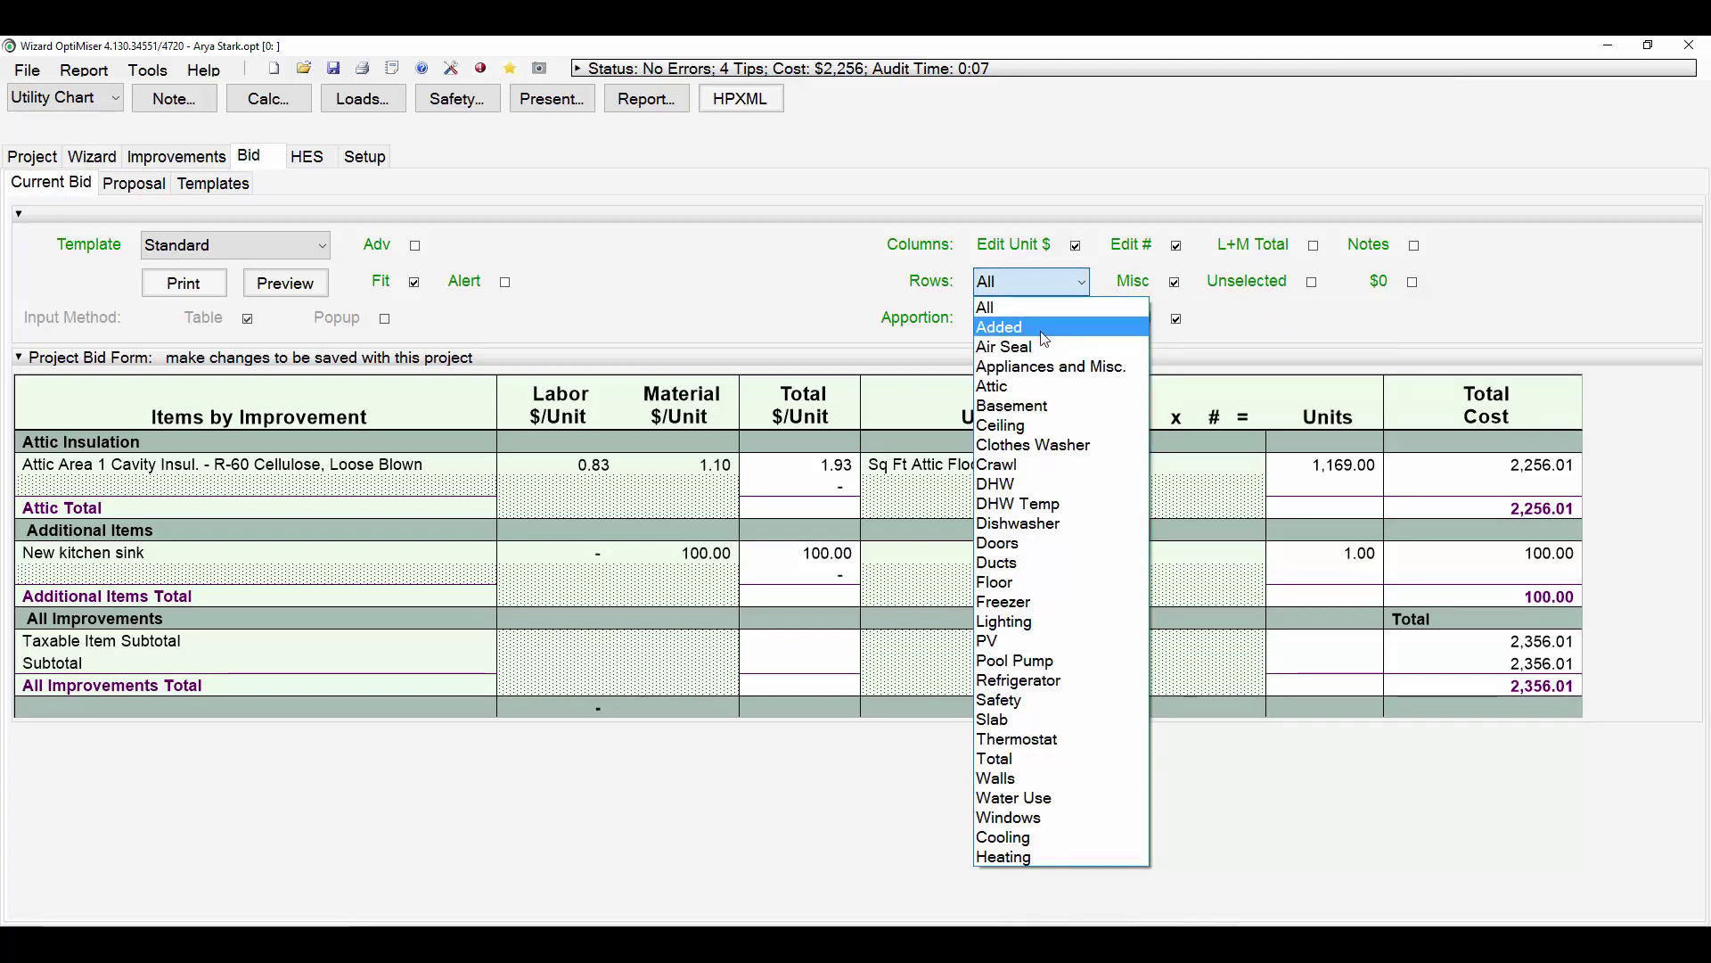
left_click(1011, 385)
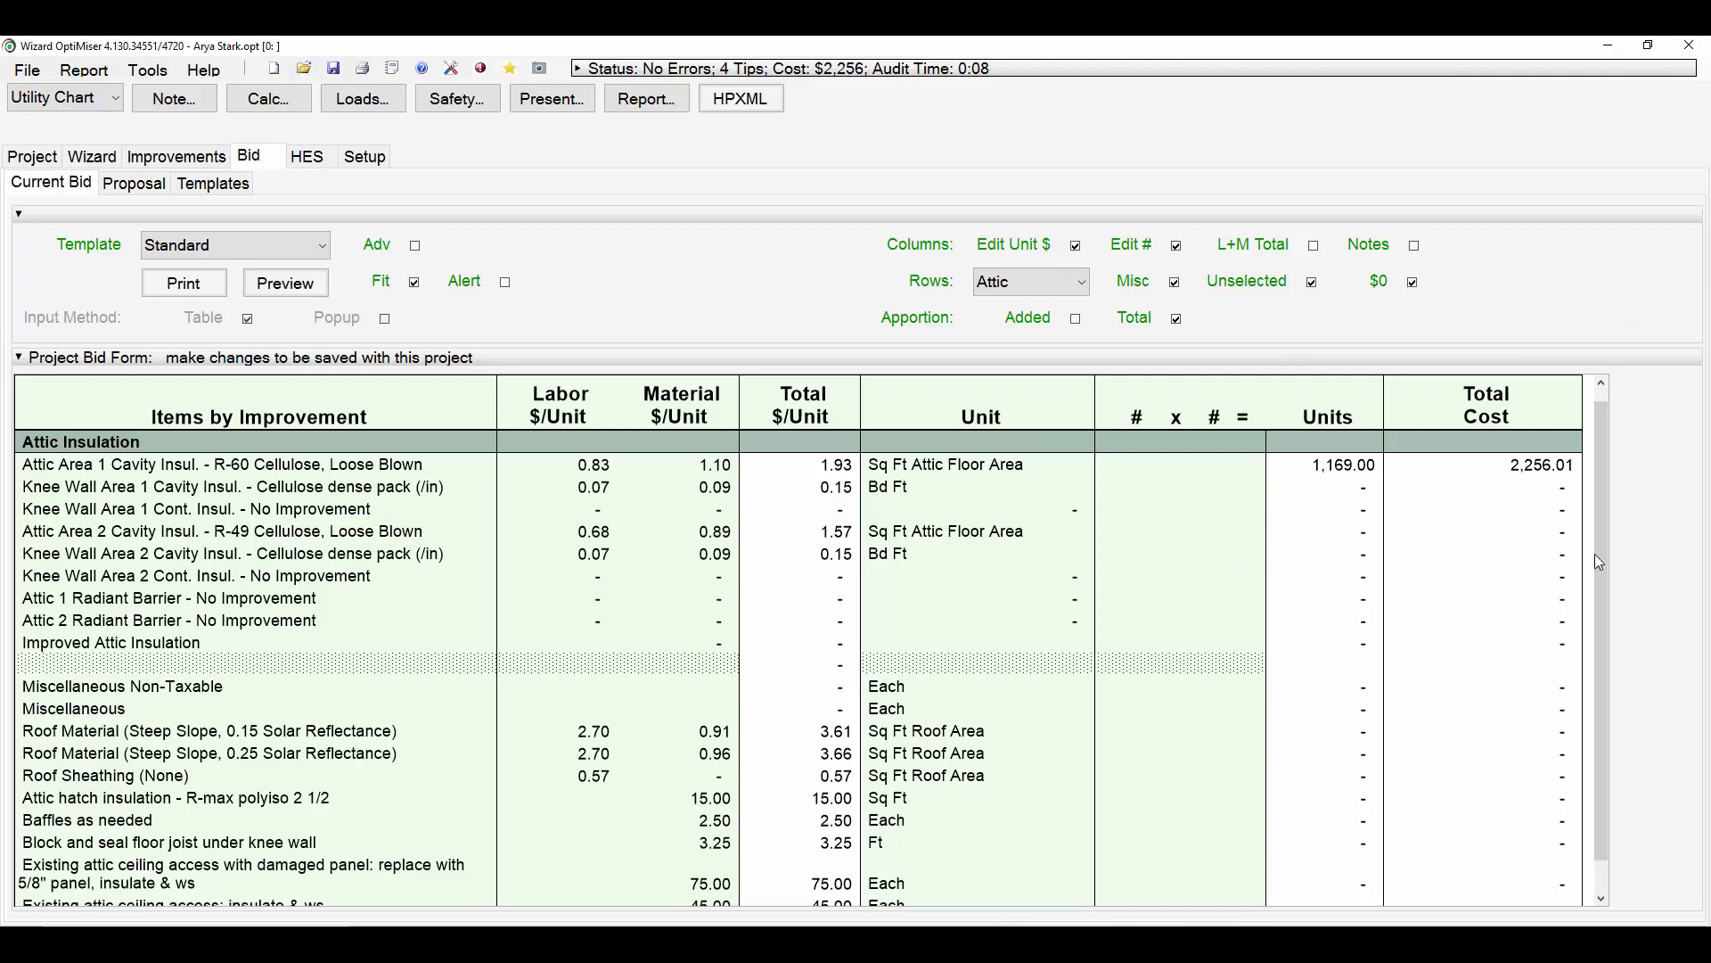
scroll(1598, 563, "down", 5)
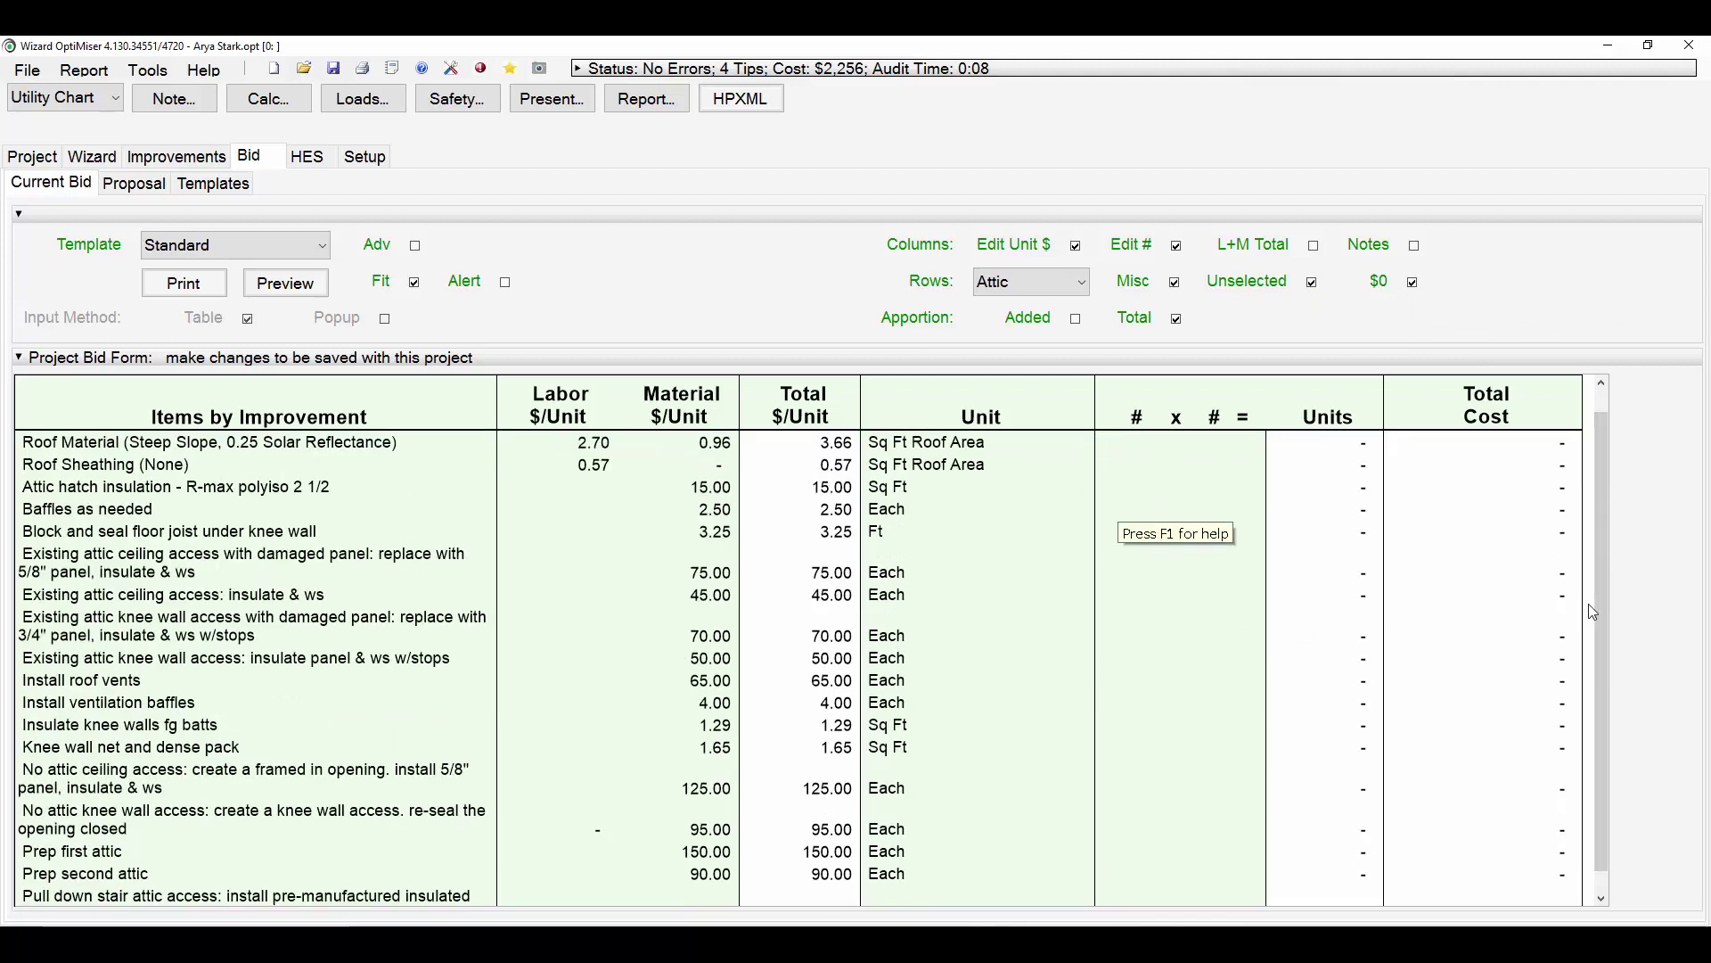
scroll(1599, 596, "down", 4)
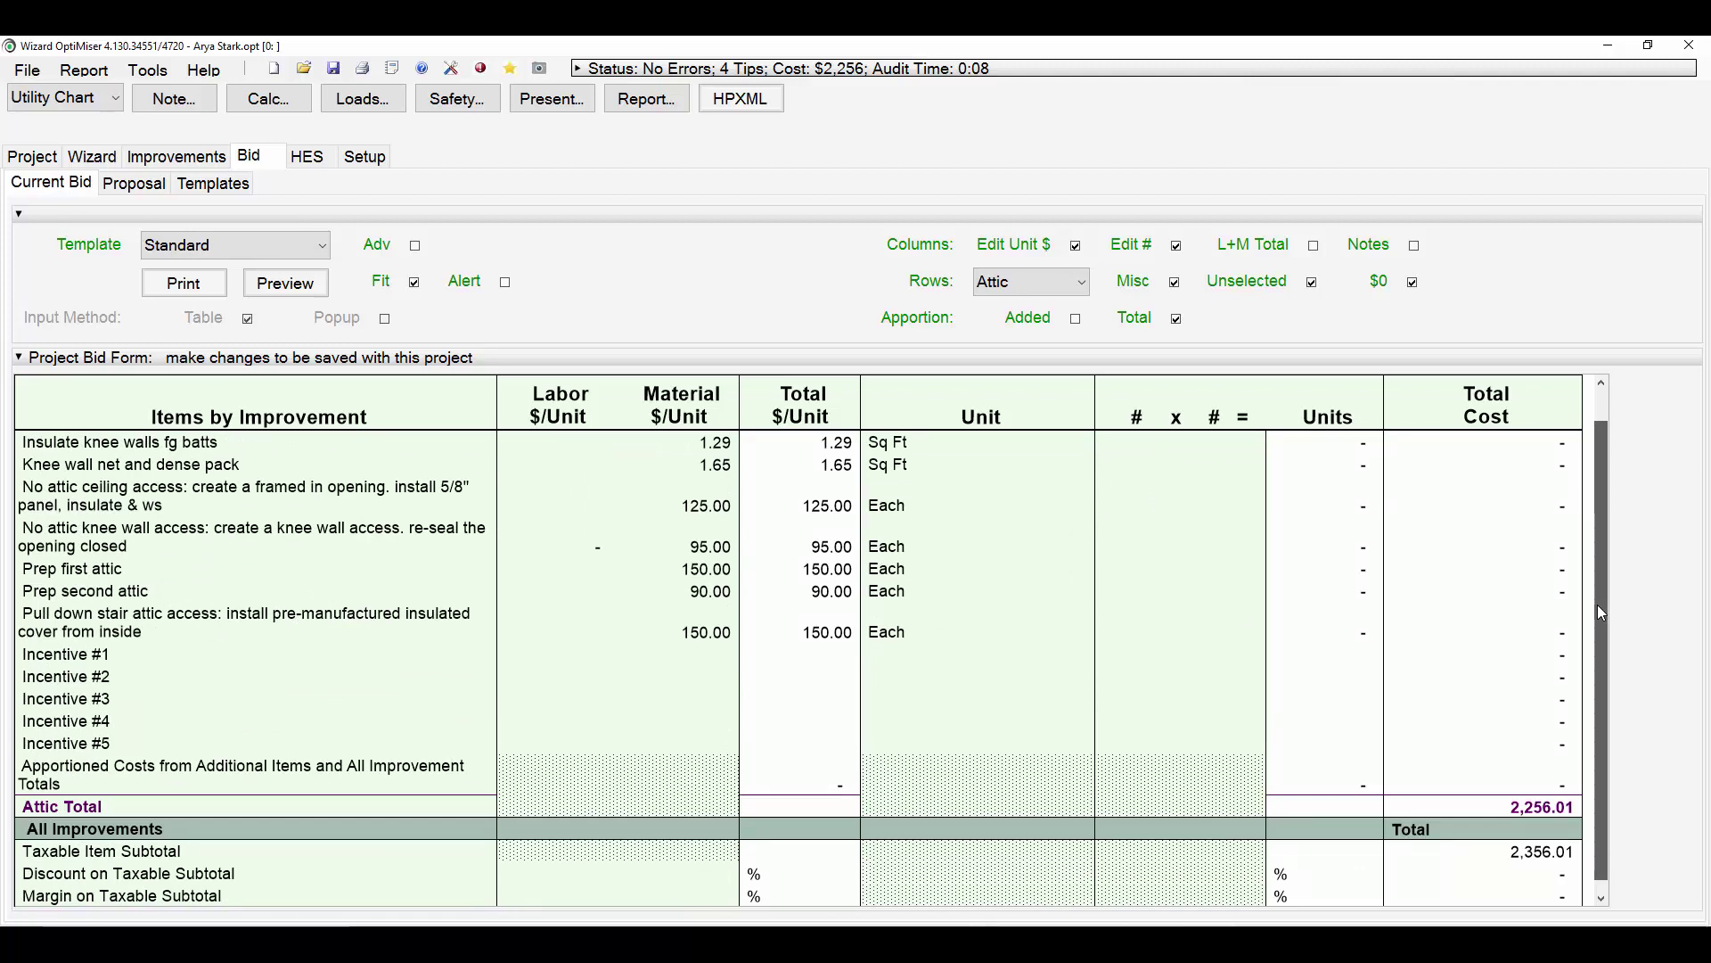
scroll(1597, 599, "up", 6)
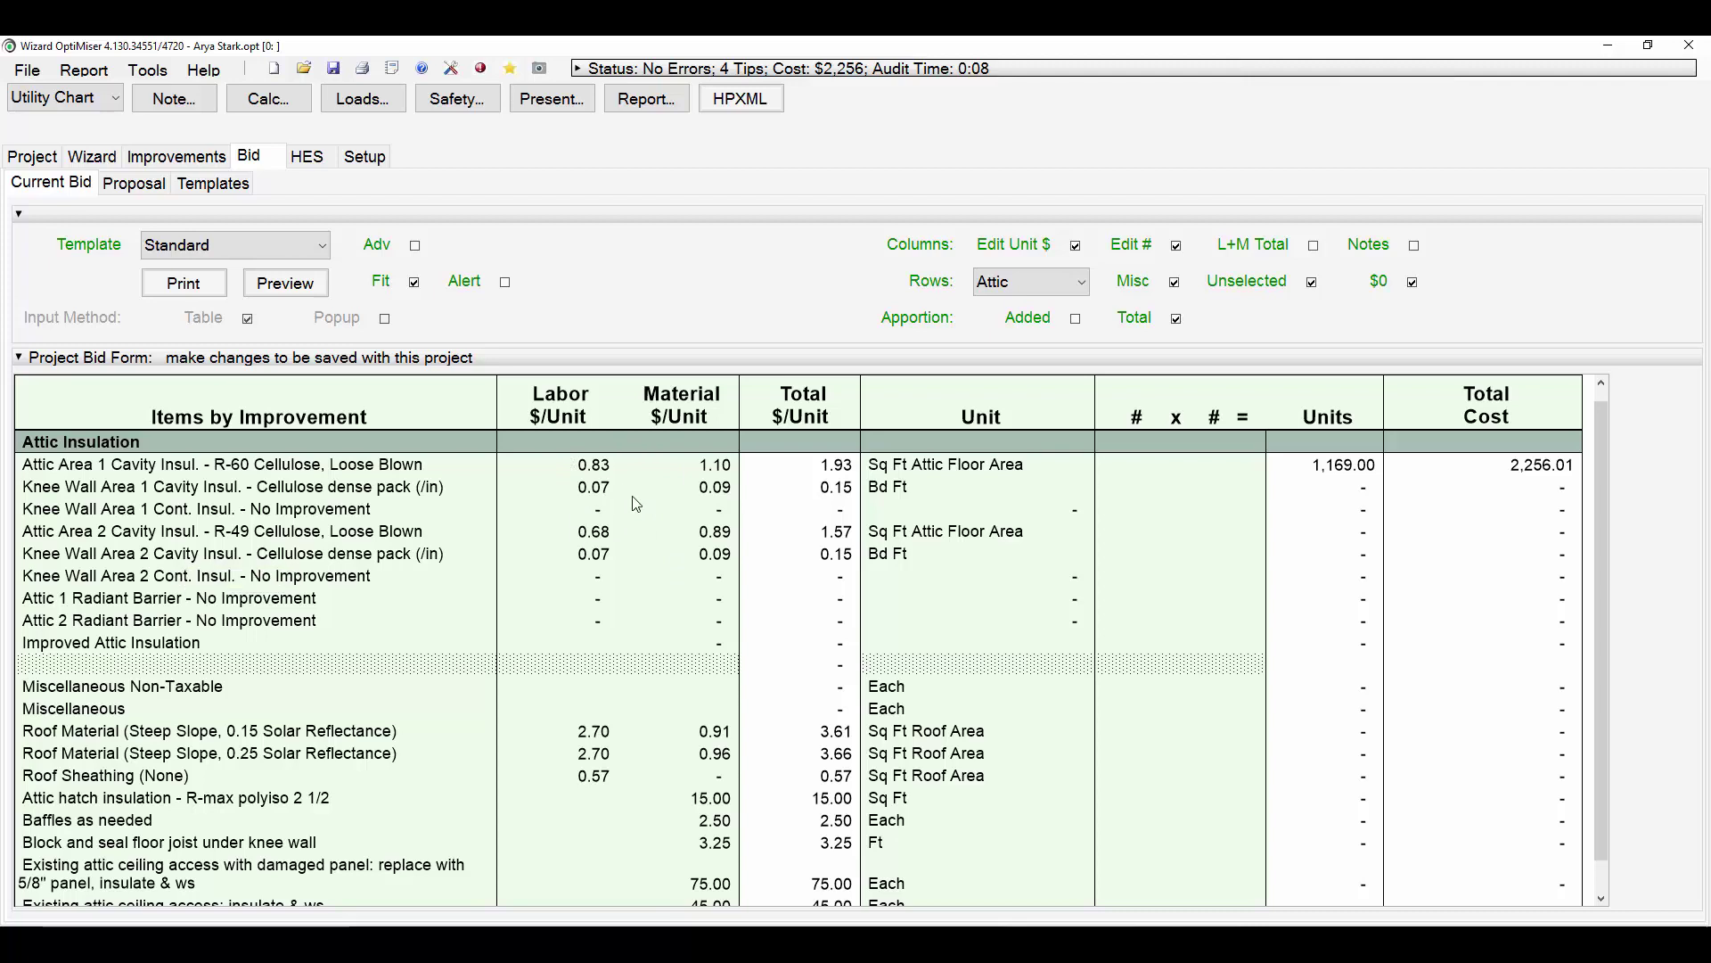
Override the unit count of the Attic Area 1 R-60 cellulose cavity insulation with 1,100.
left_click(593, 465)
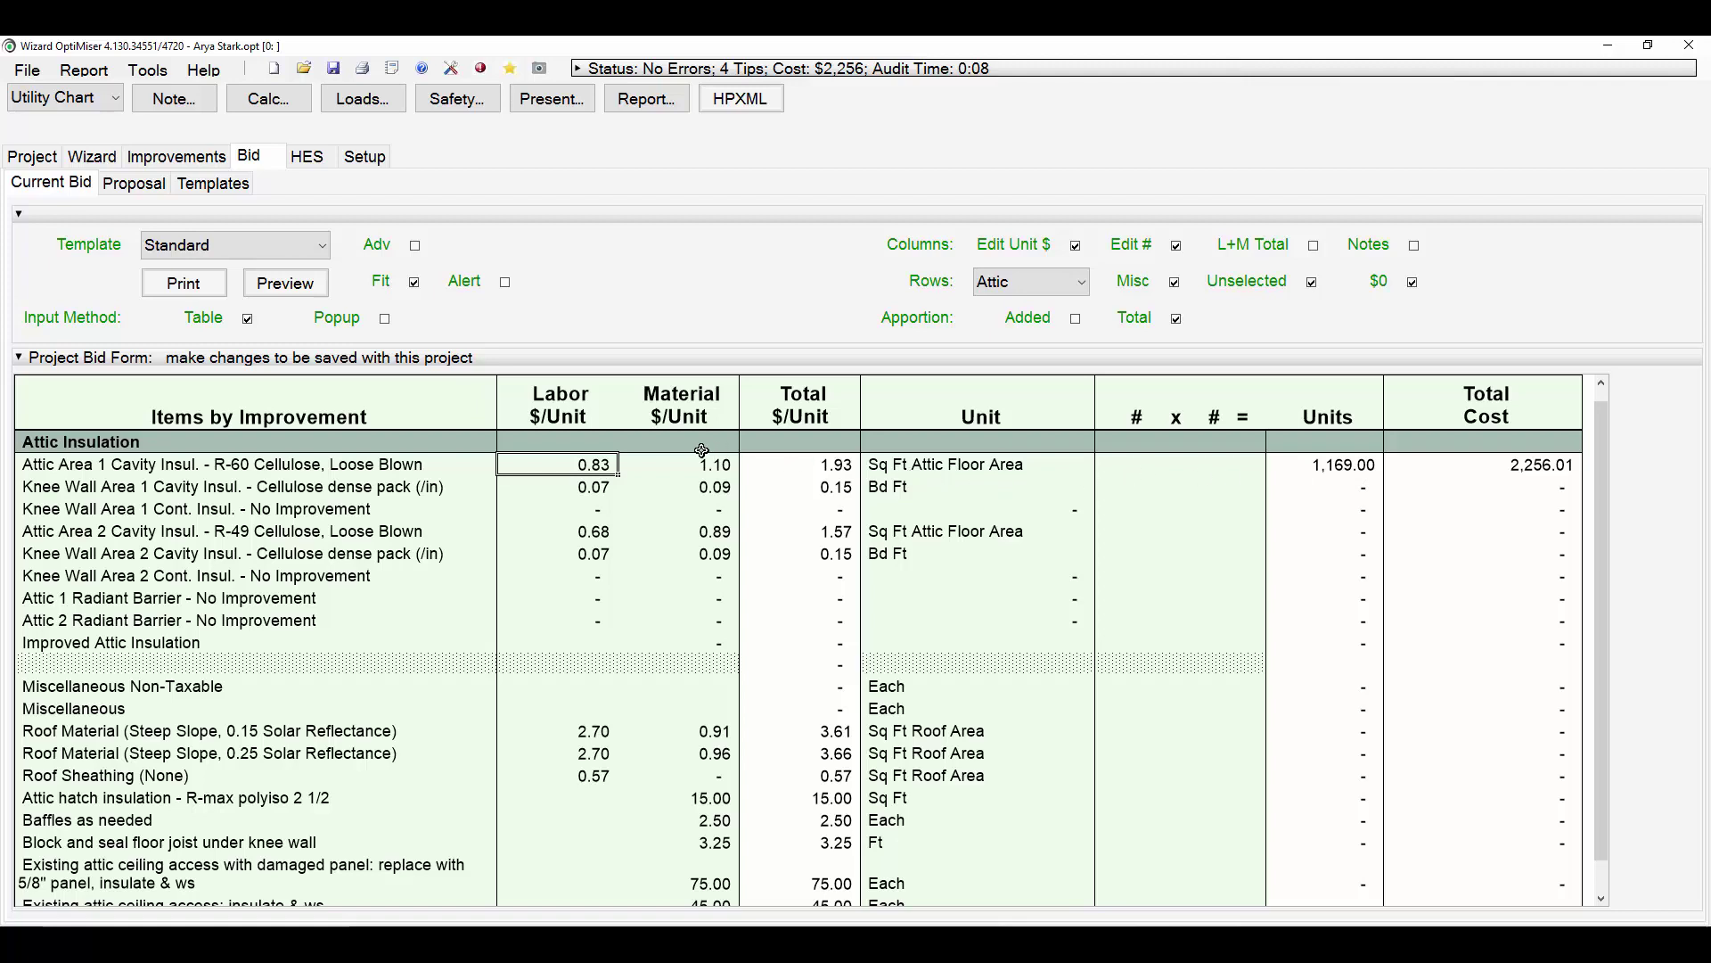
left_click(1125, 467)
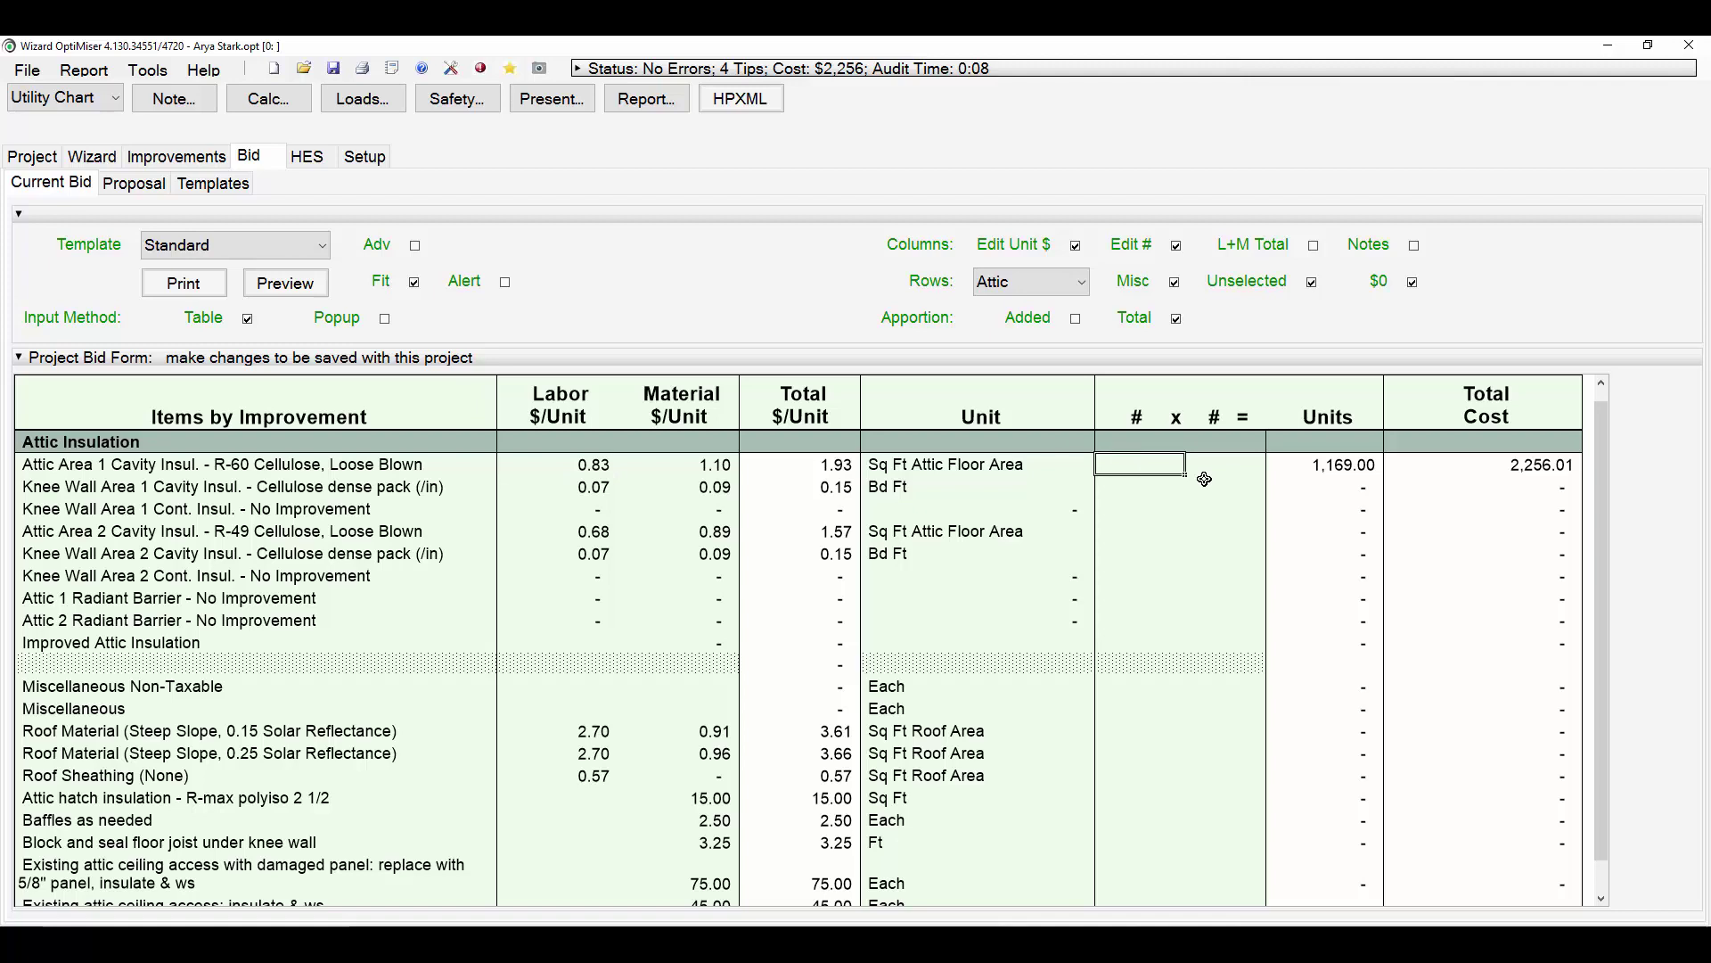
type("1,100")
key("Return")
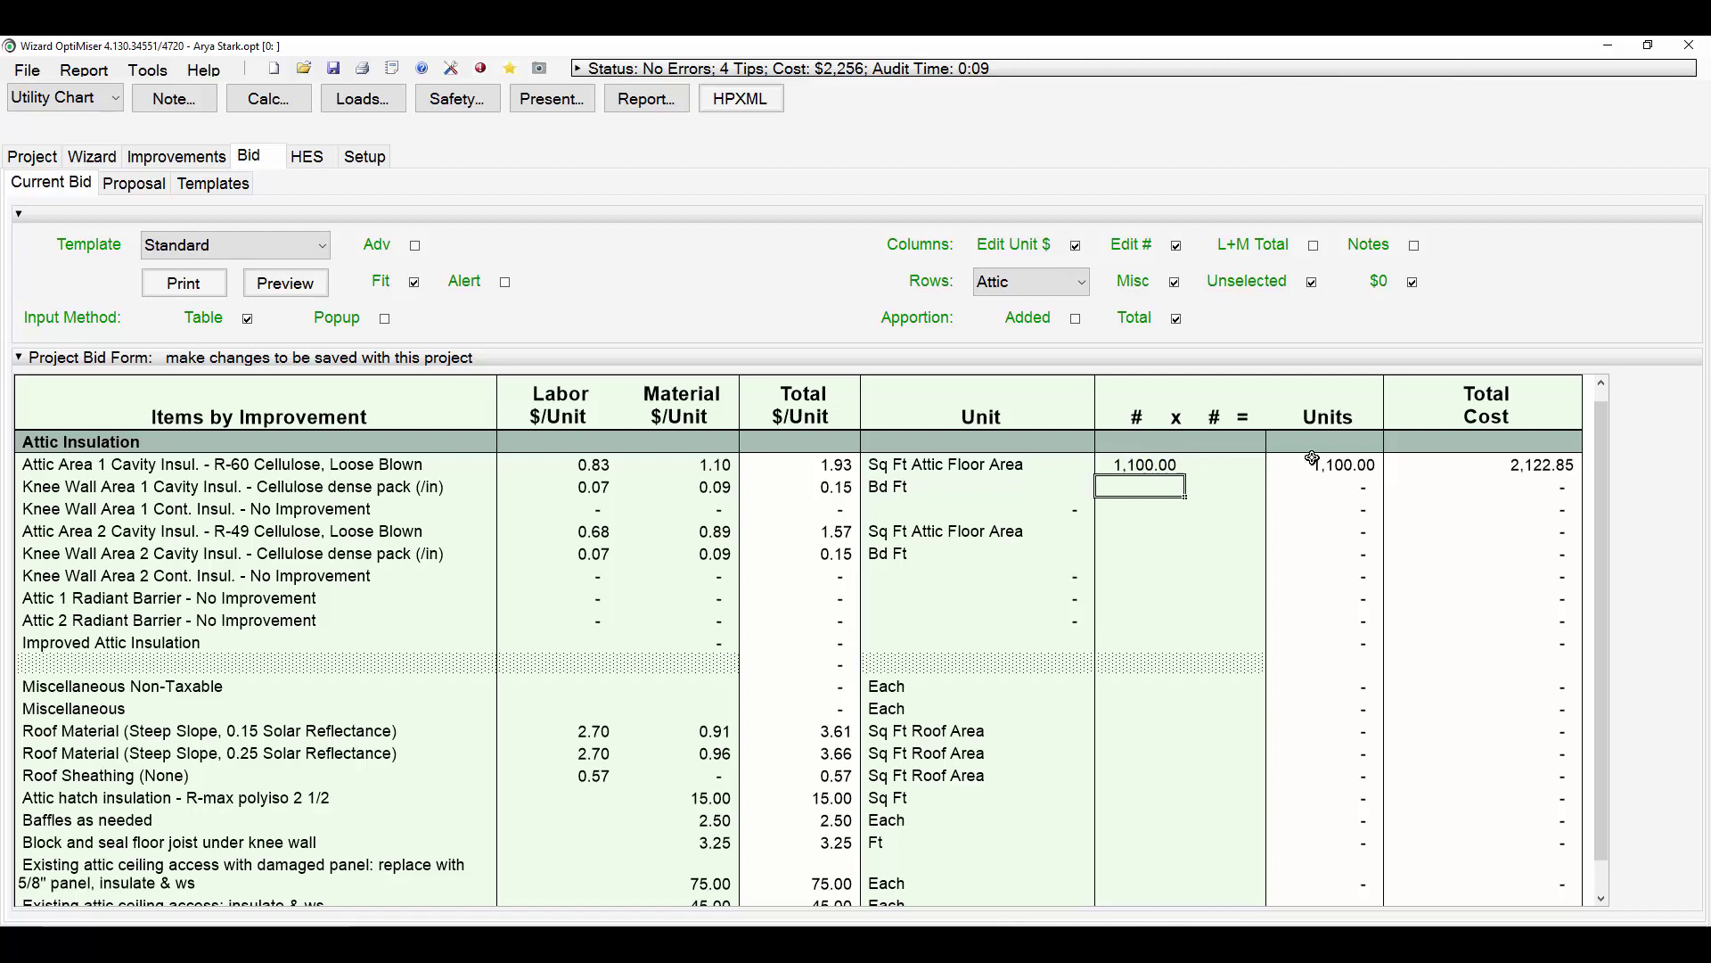
Remove the unit count override from the Attic Area 1 cavity insulation to restore its 1,169 units.
left_click(1147, 467)
key("Delete")
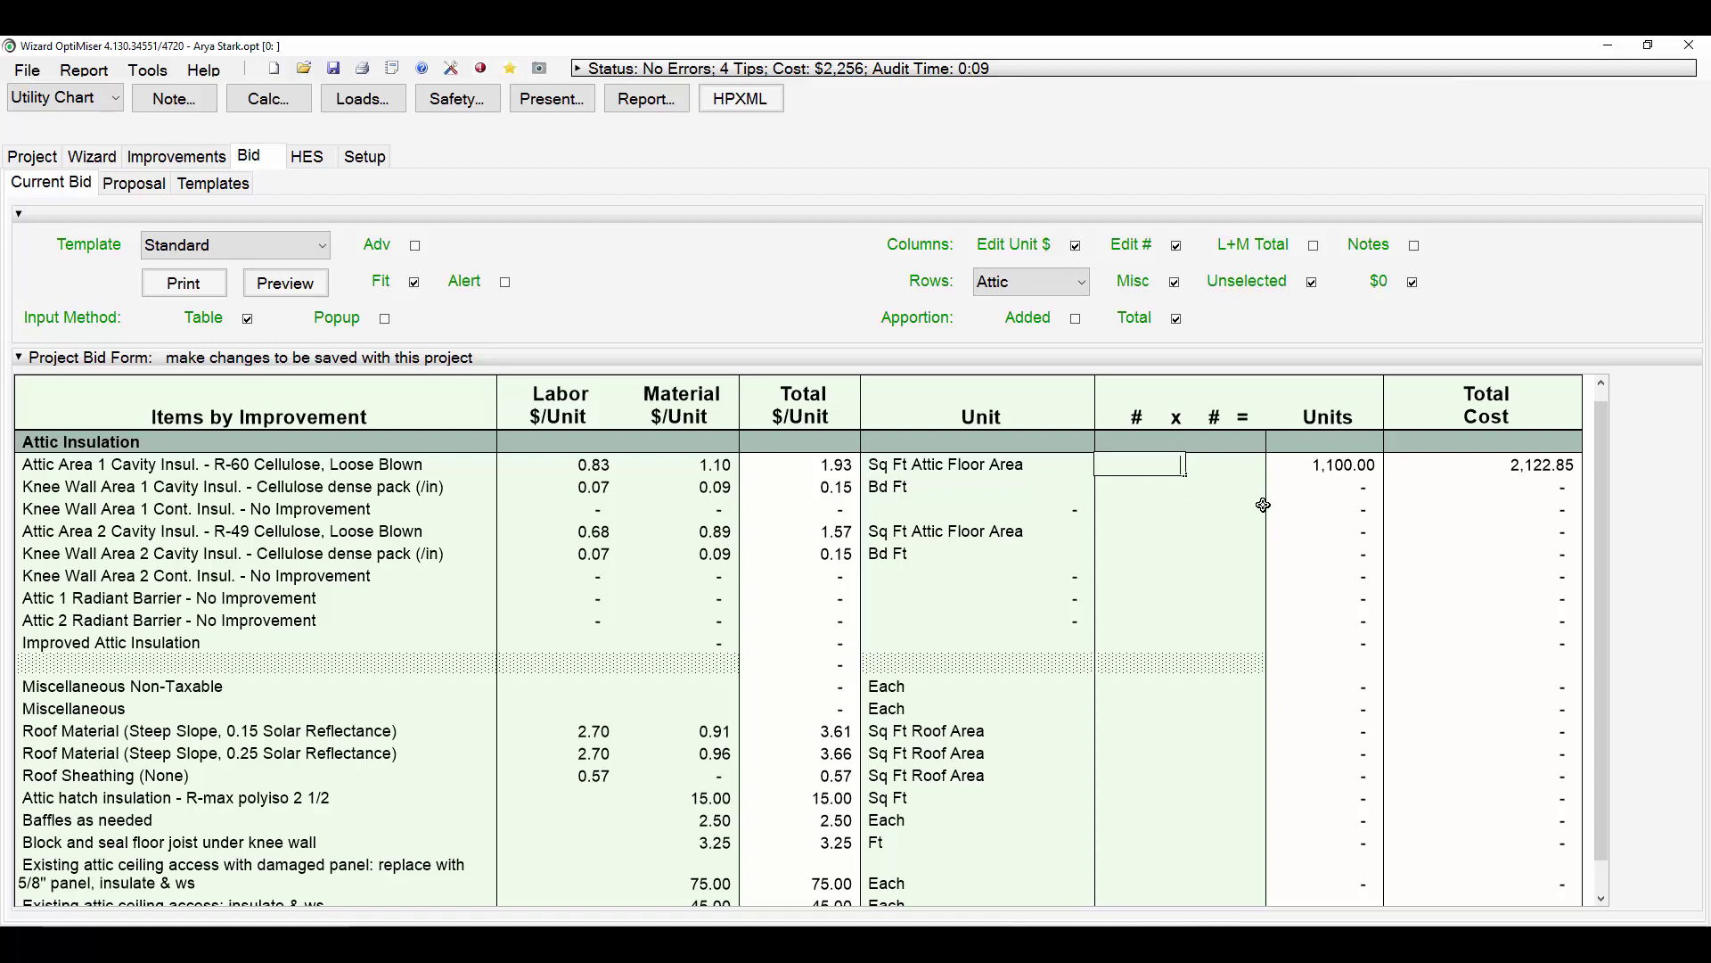
type("1169")
key("Return")
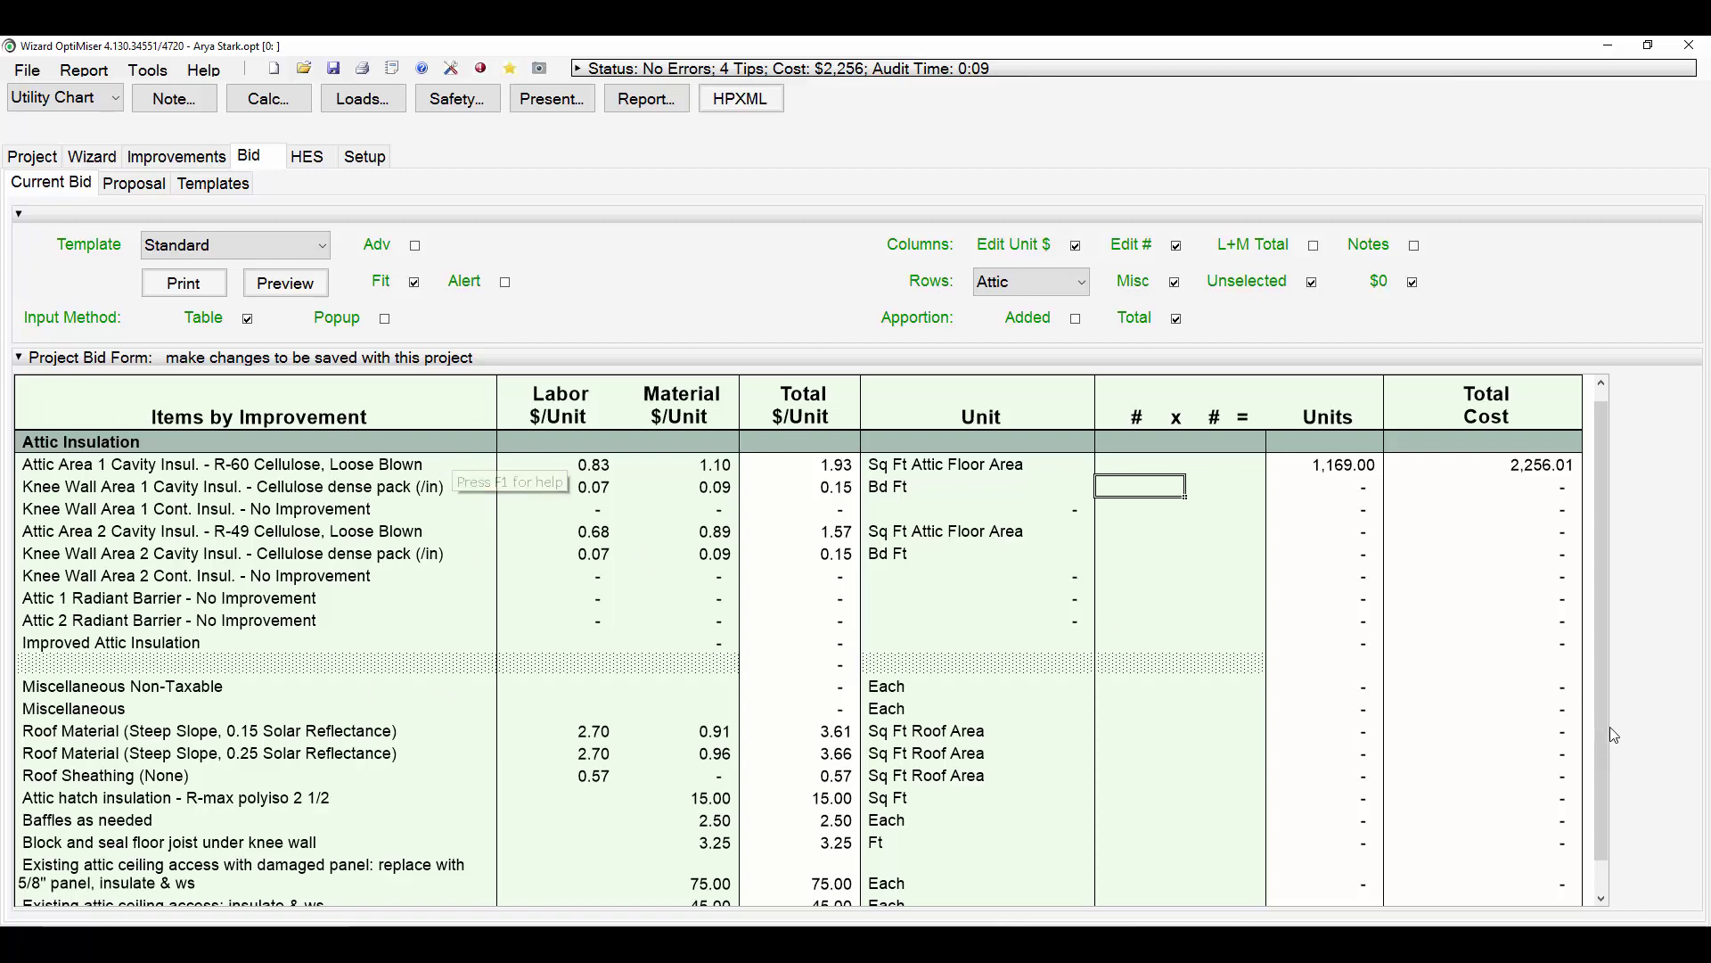
In the detailed costs of the R-max polyiso attic hatch insulation, set the count to 3 and try to set the multiplying count to 6.
scroll(1610, 725, "down", 6)
scroll(1608, 749, "down", 3)
scroll(1608, 748, "up", 9)
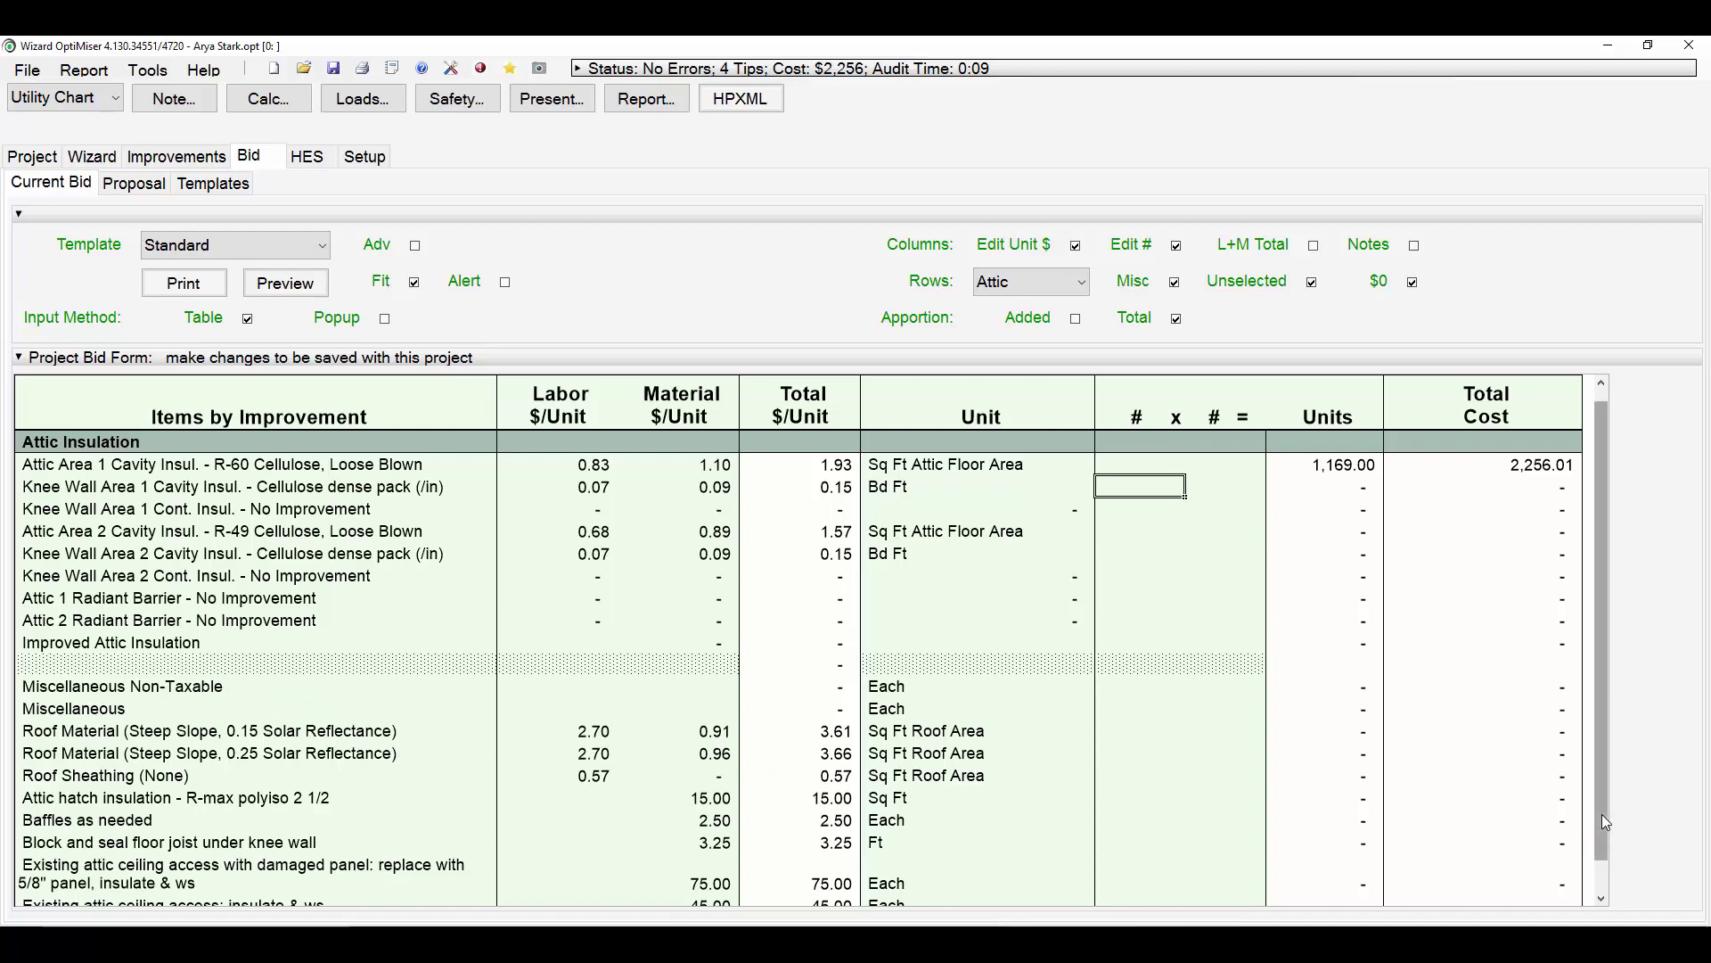
scroll(1602, 815, "down", 2)
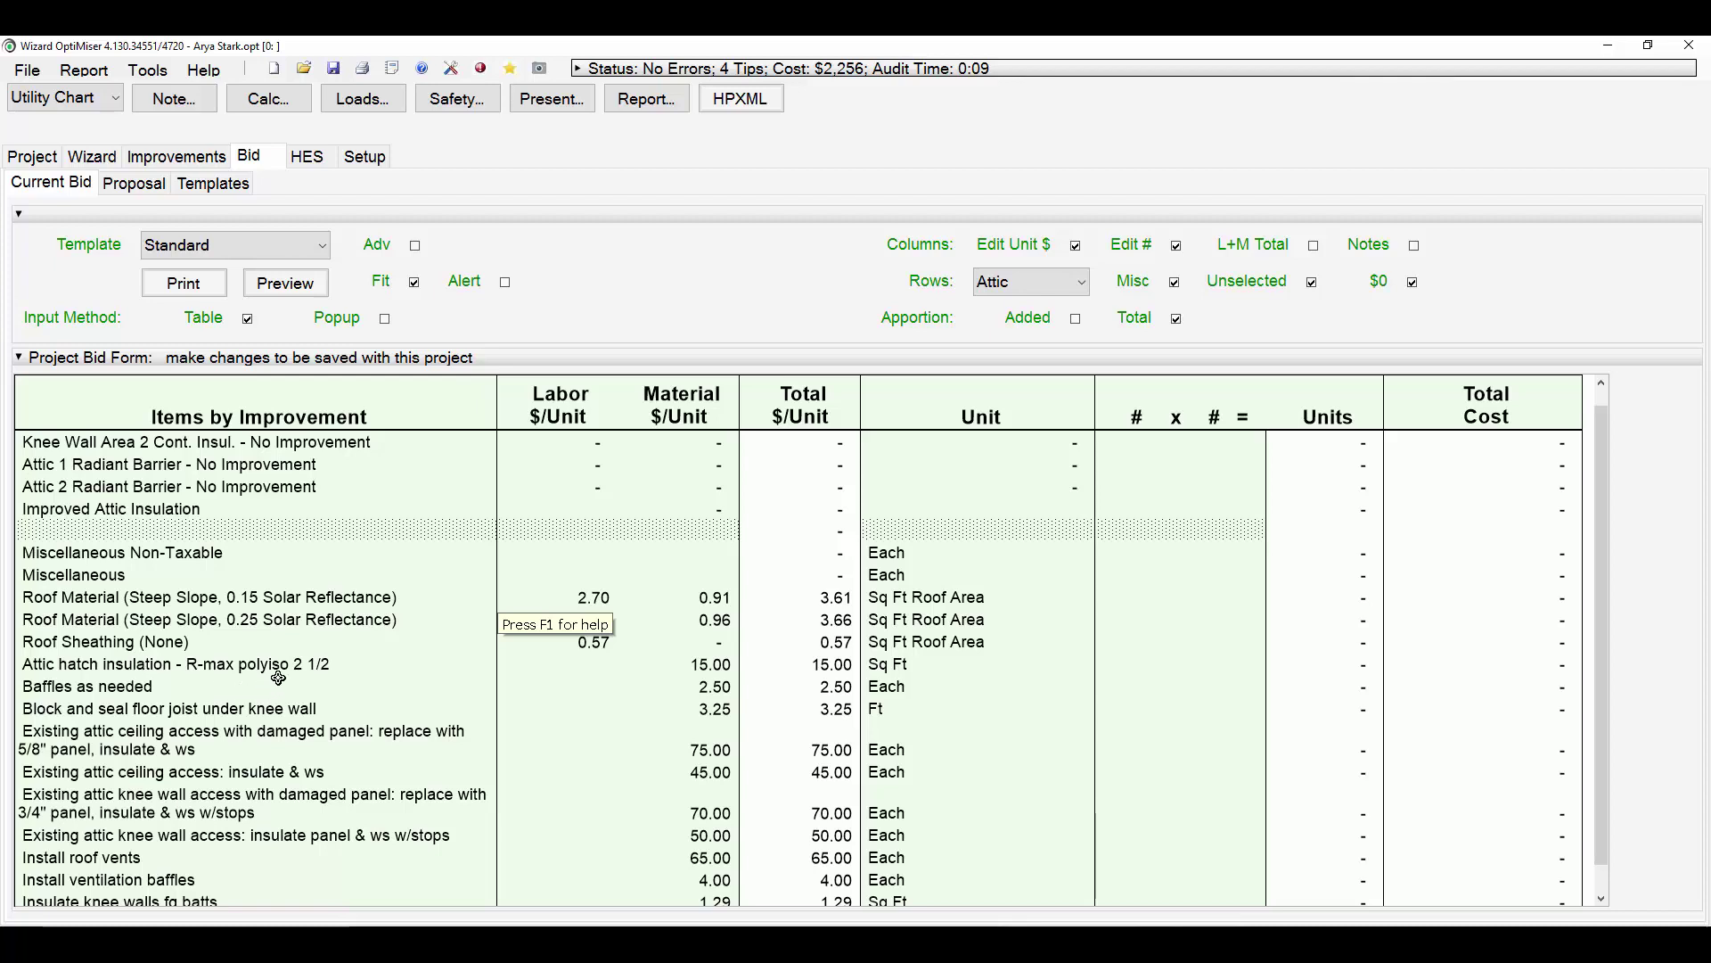
double_click(1108, 667)
left_click(212, 269)
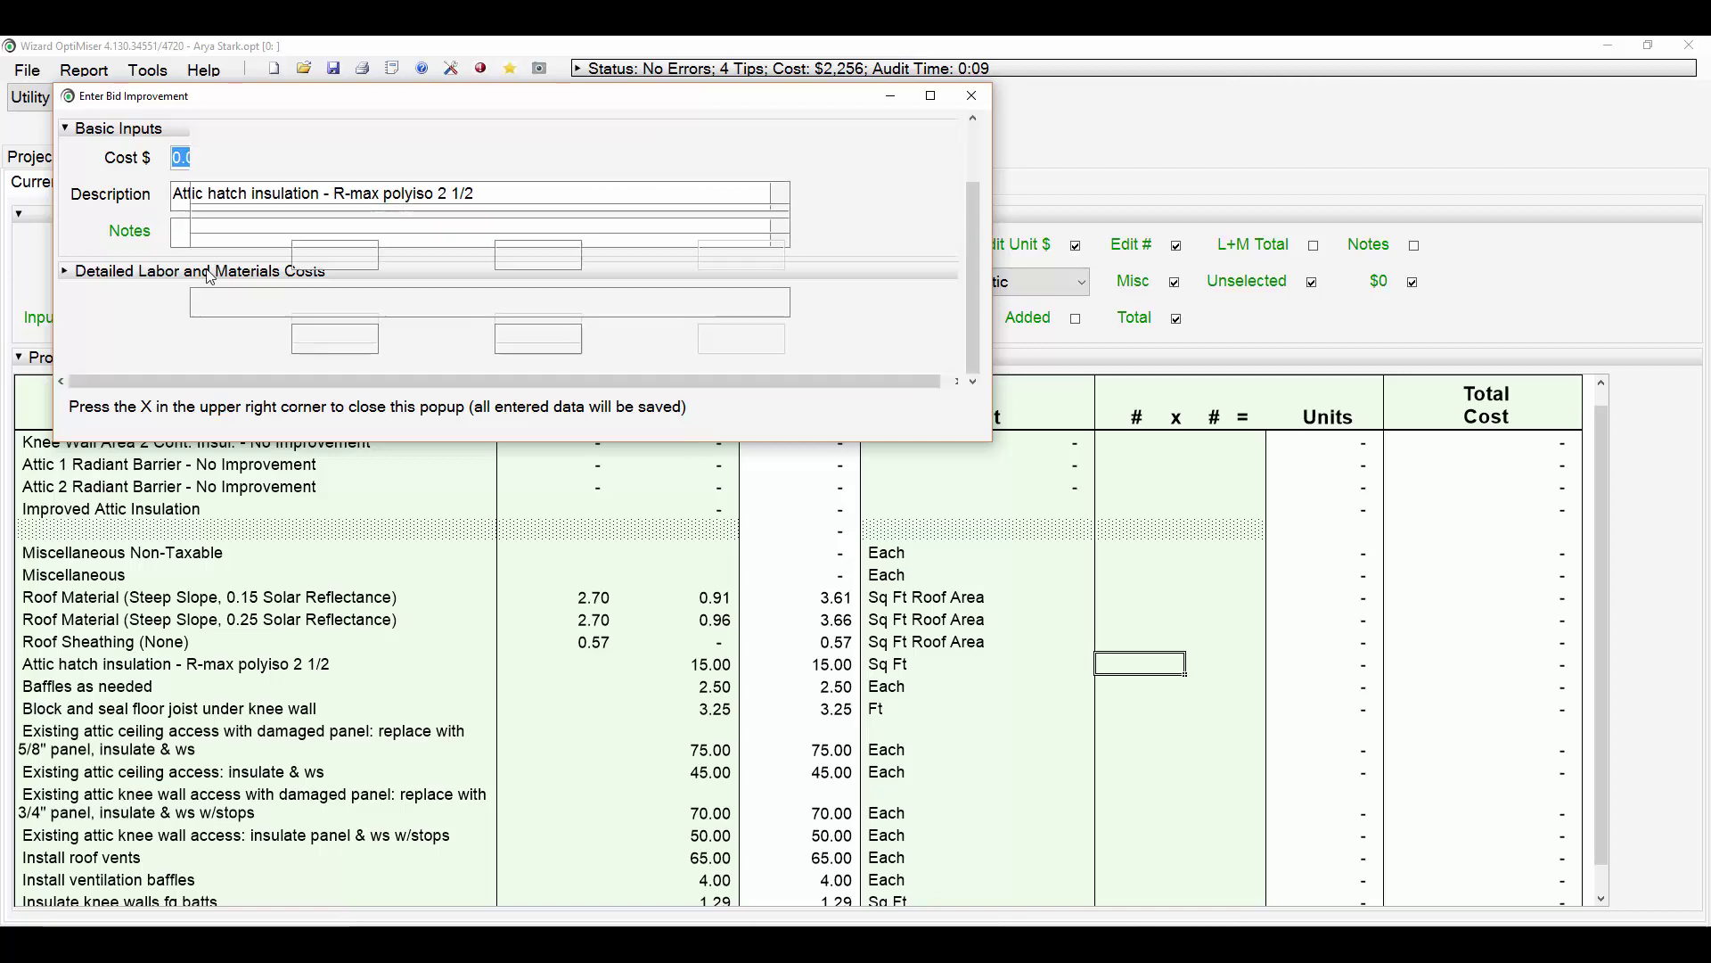
left_click(339, 219)
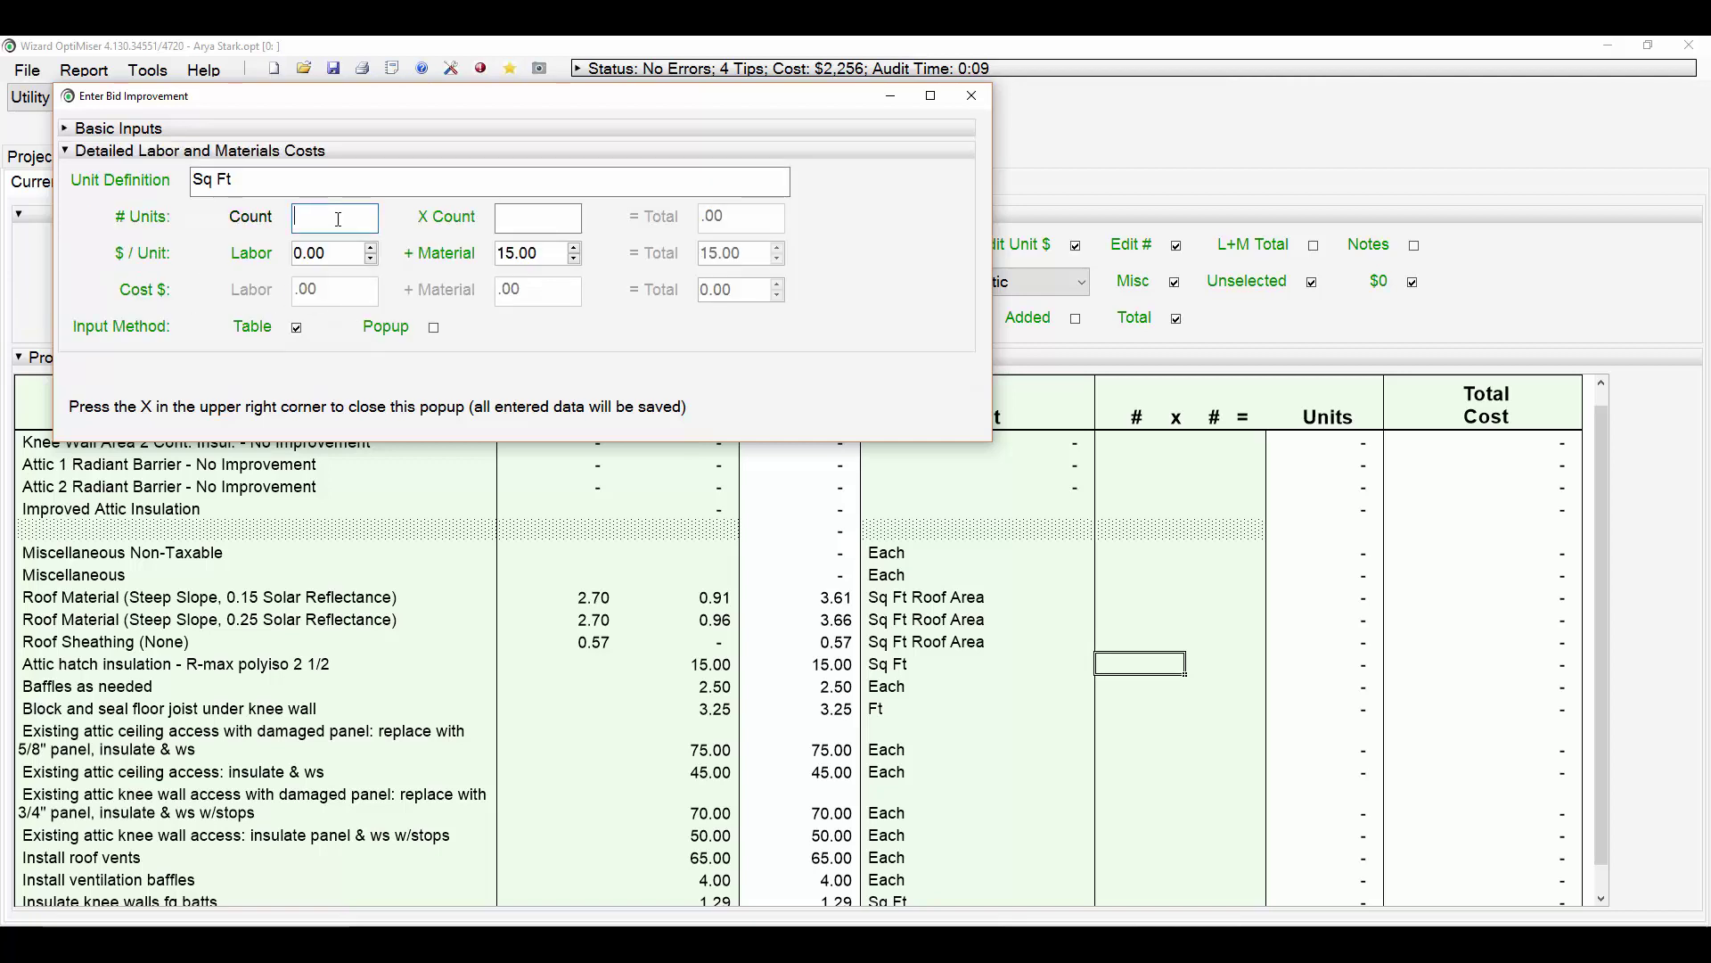
type("3")
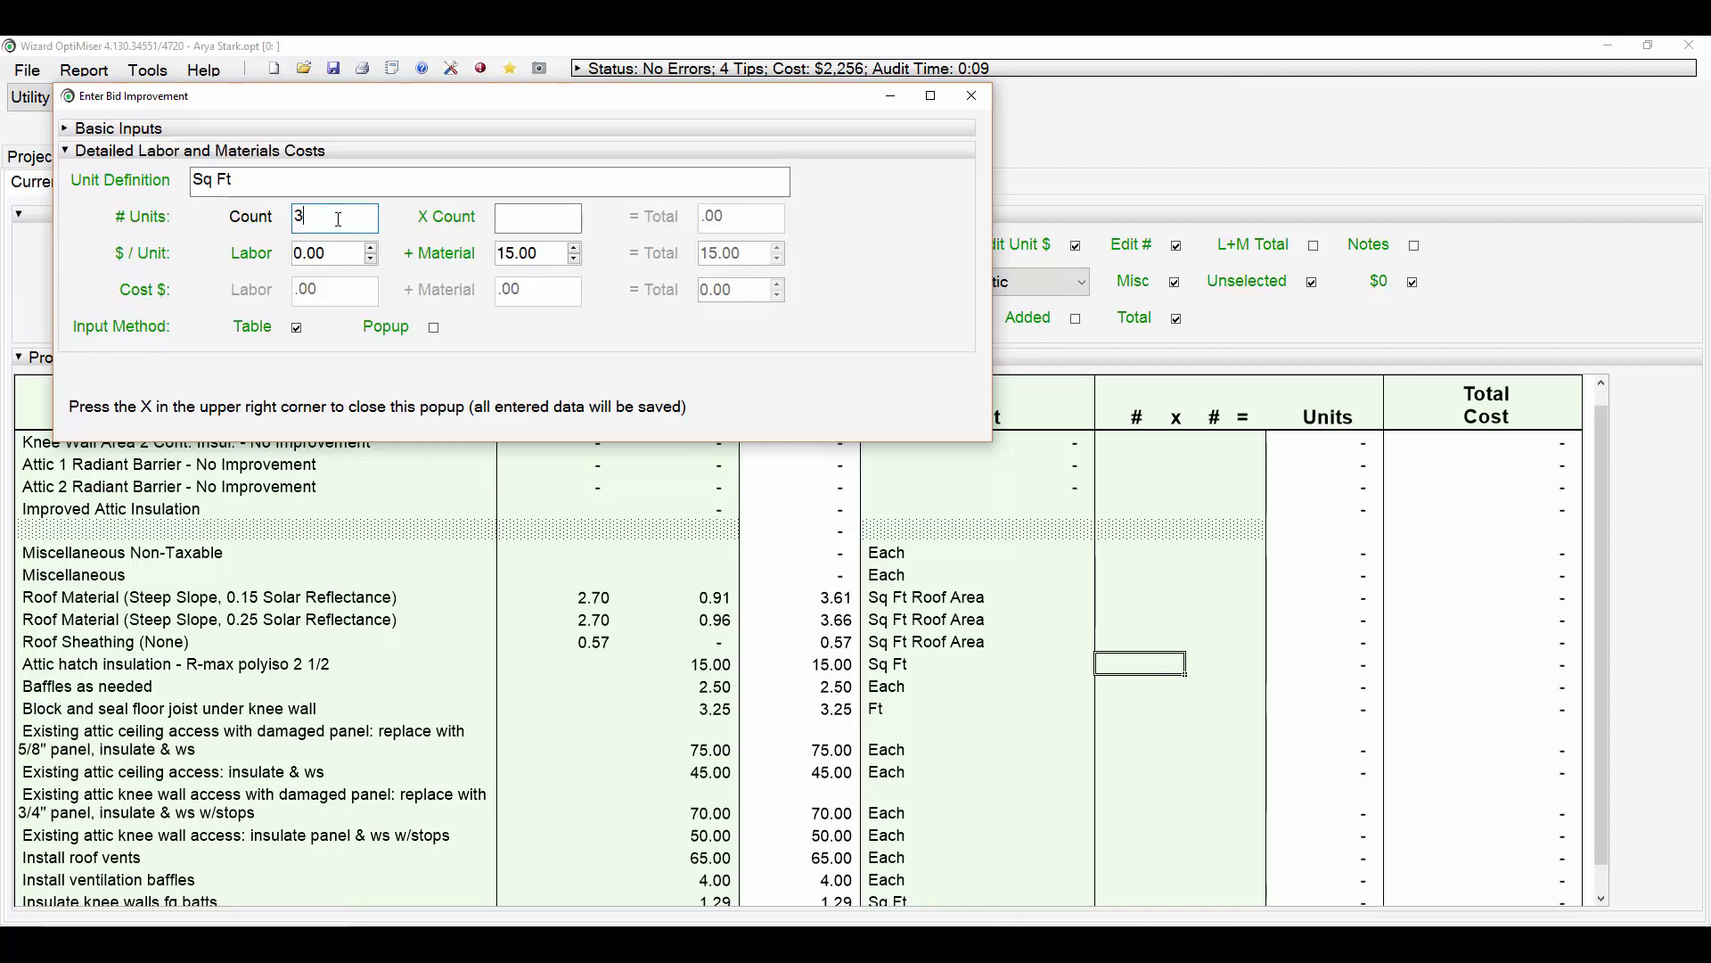
left_click(532, 219)
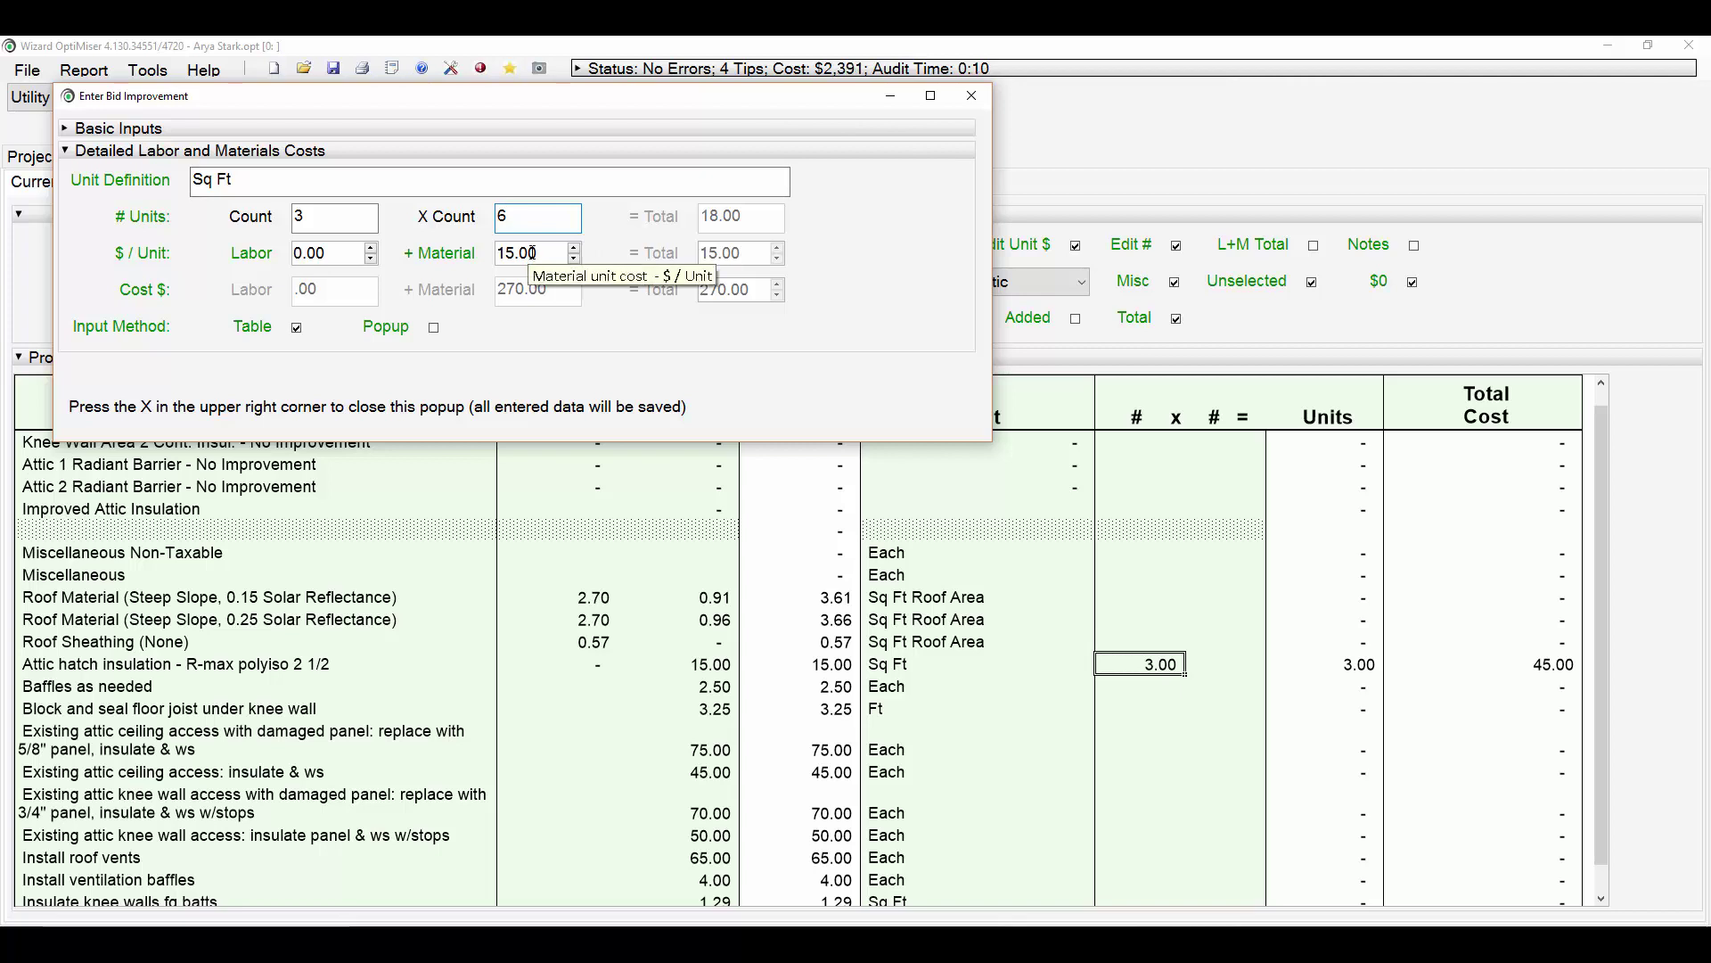
left_click(972, 96)
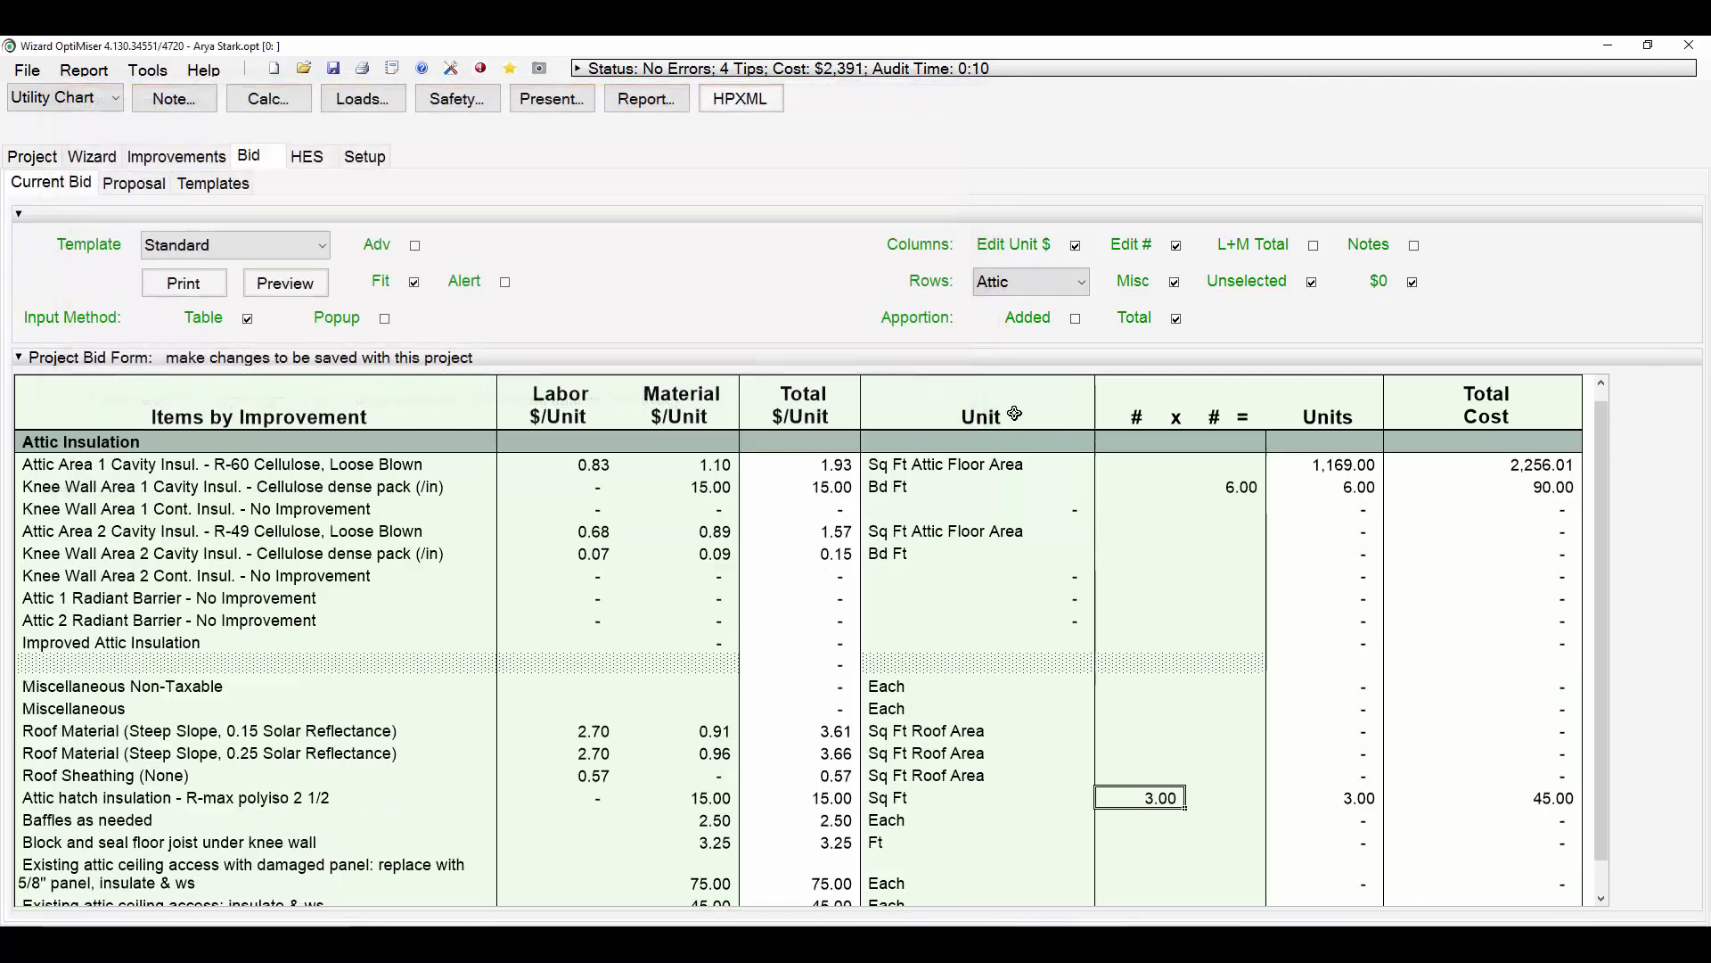
Set the attic hatch insulation's multiplying count to 6 in its detailed costs and check the attic total in the bid form.
mouse_move(1606, 812)
left_mouse_down()
mouse_move(1601, 836)
mouse_move(1603, 822)
left_mouse_up()
left_click(1222, 799)
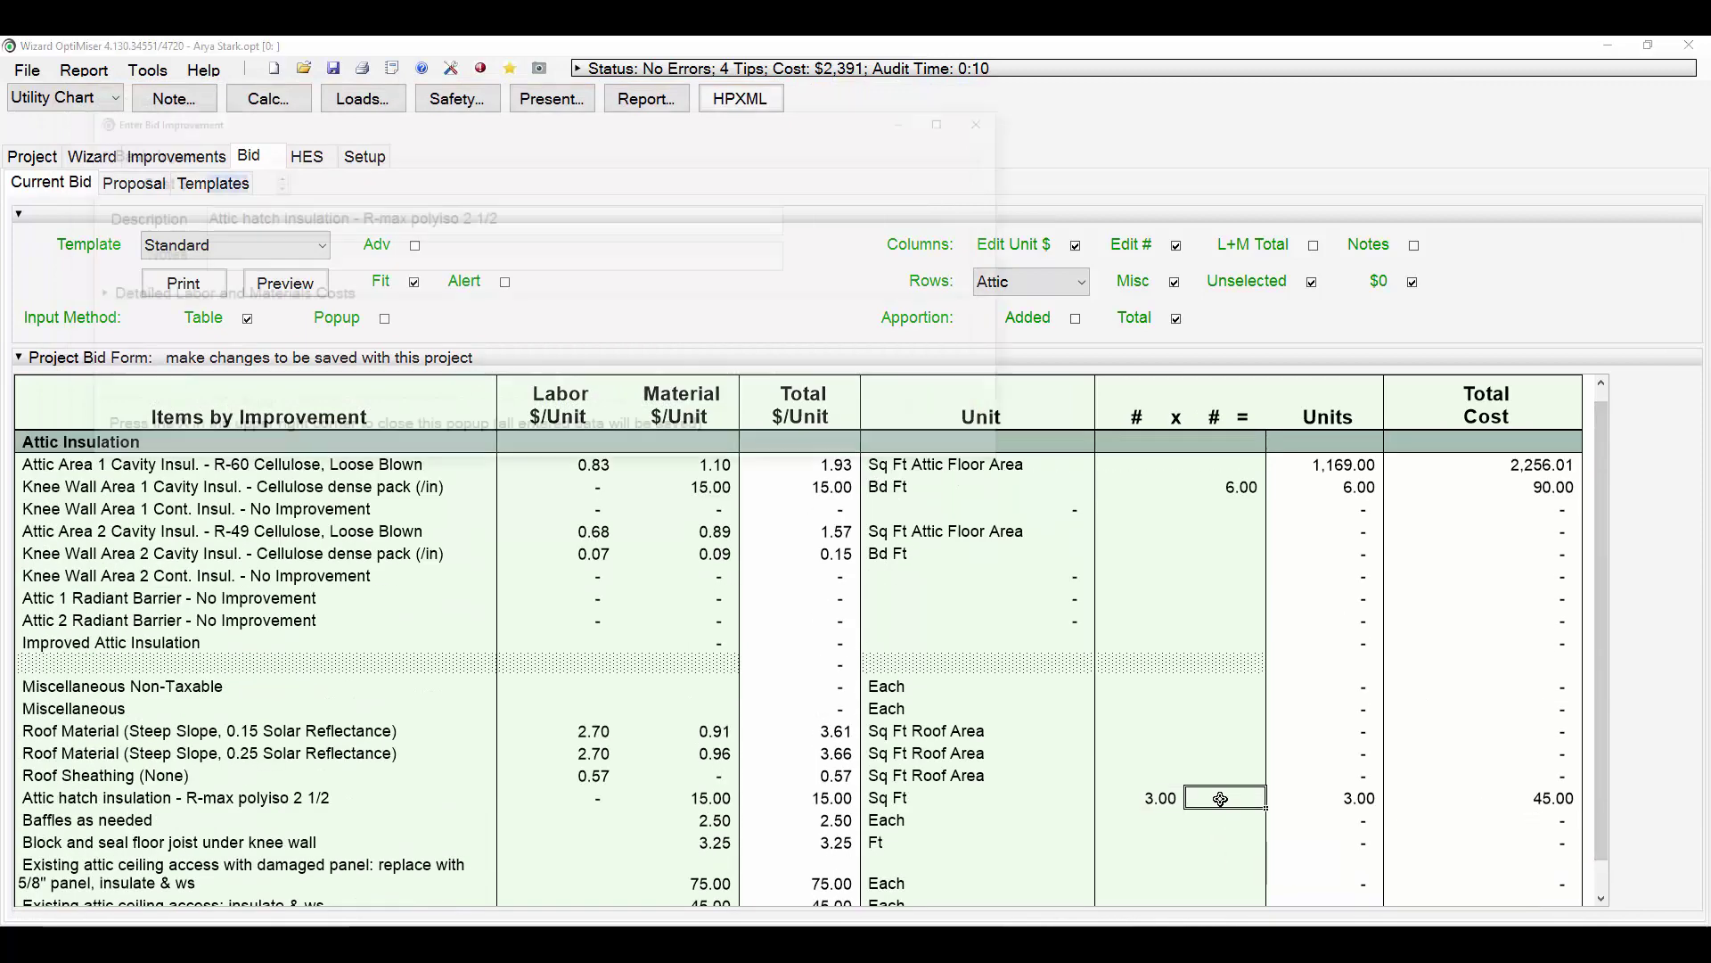
left_click(293, 294)
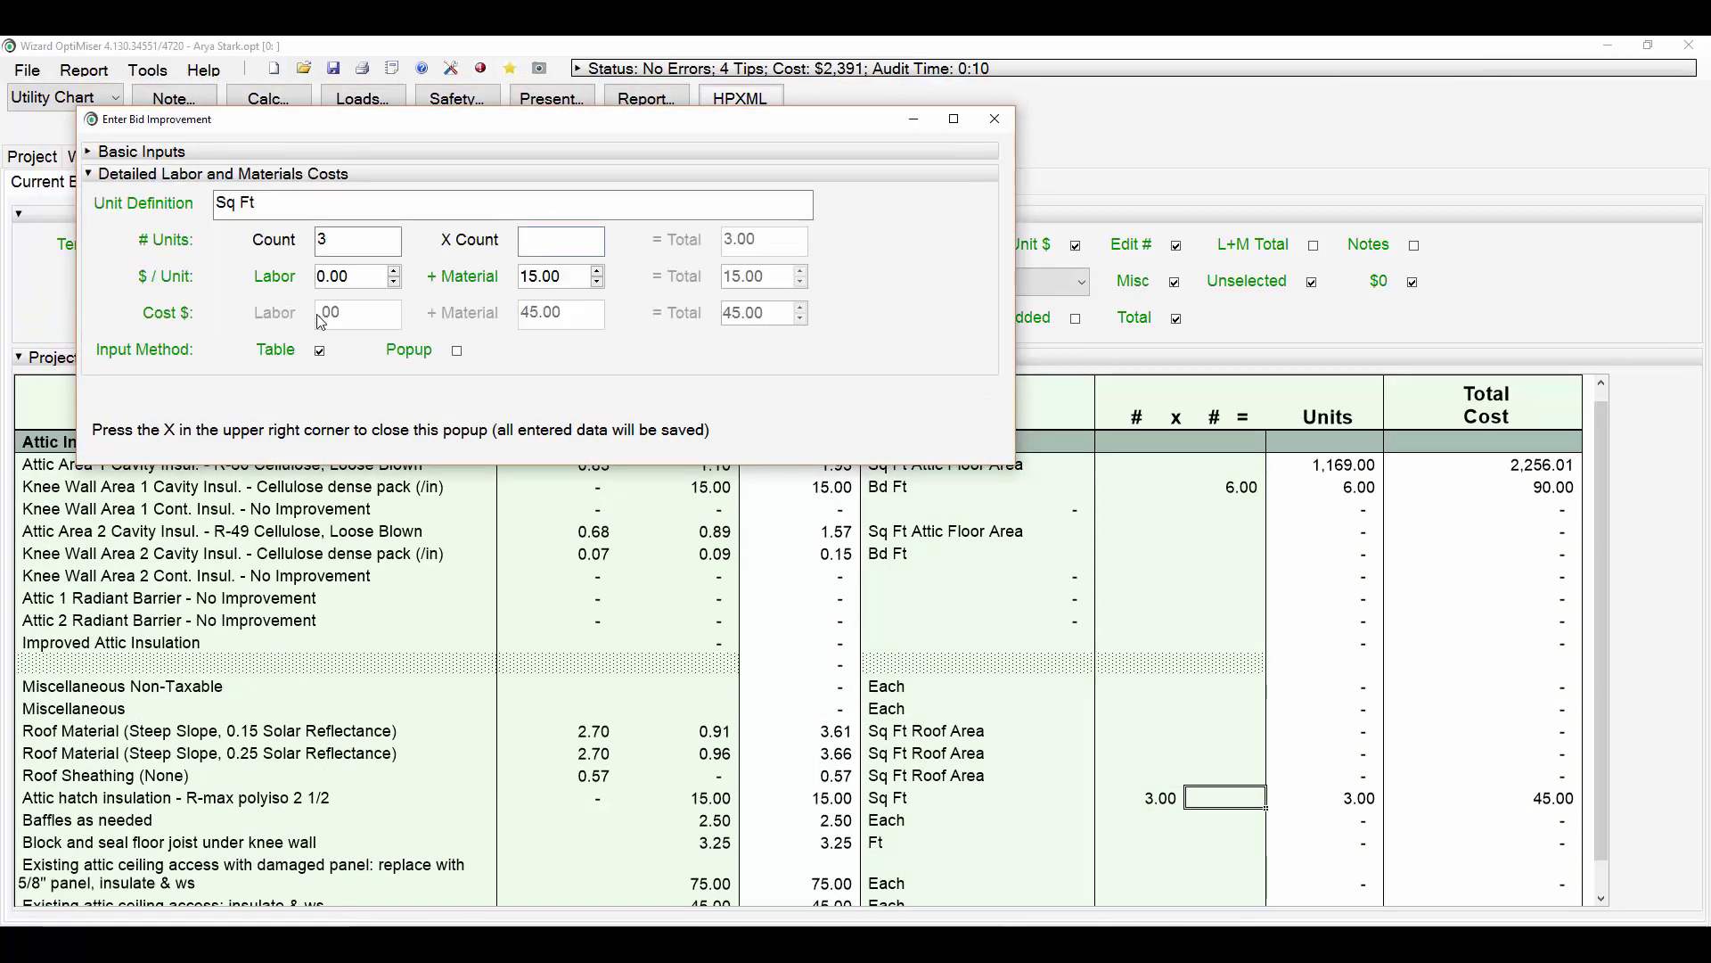
left_click(560, 241)
type("6")
key("Tab")
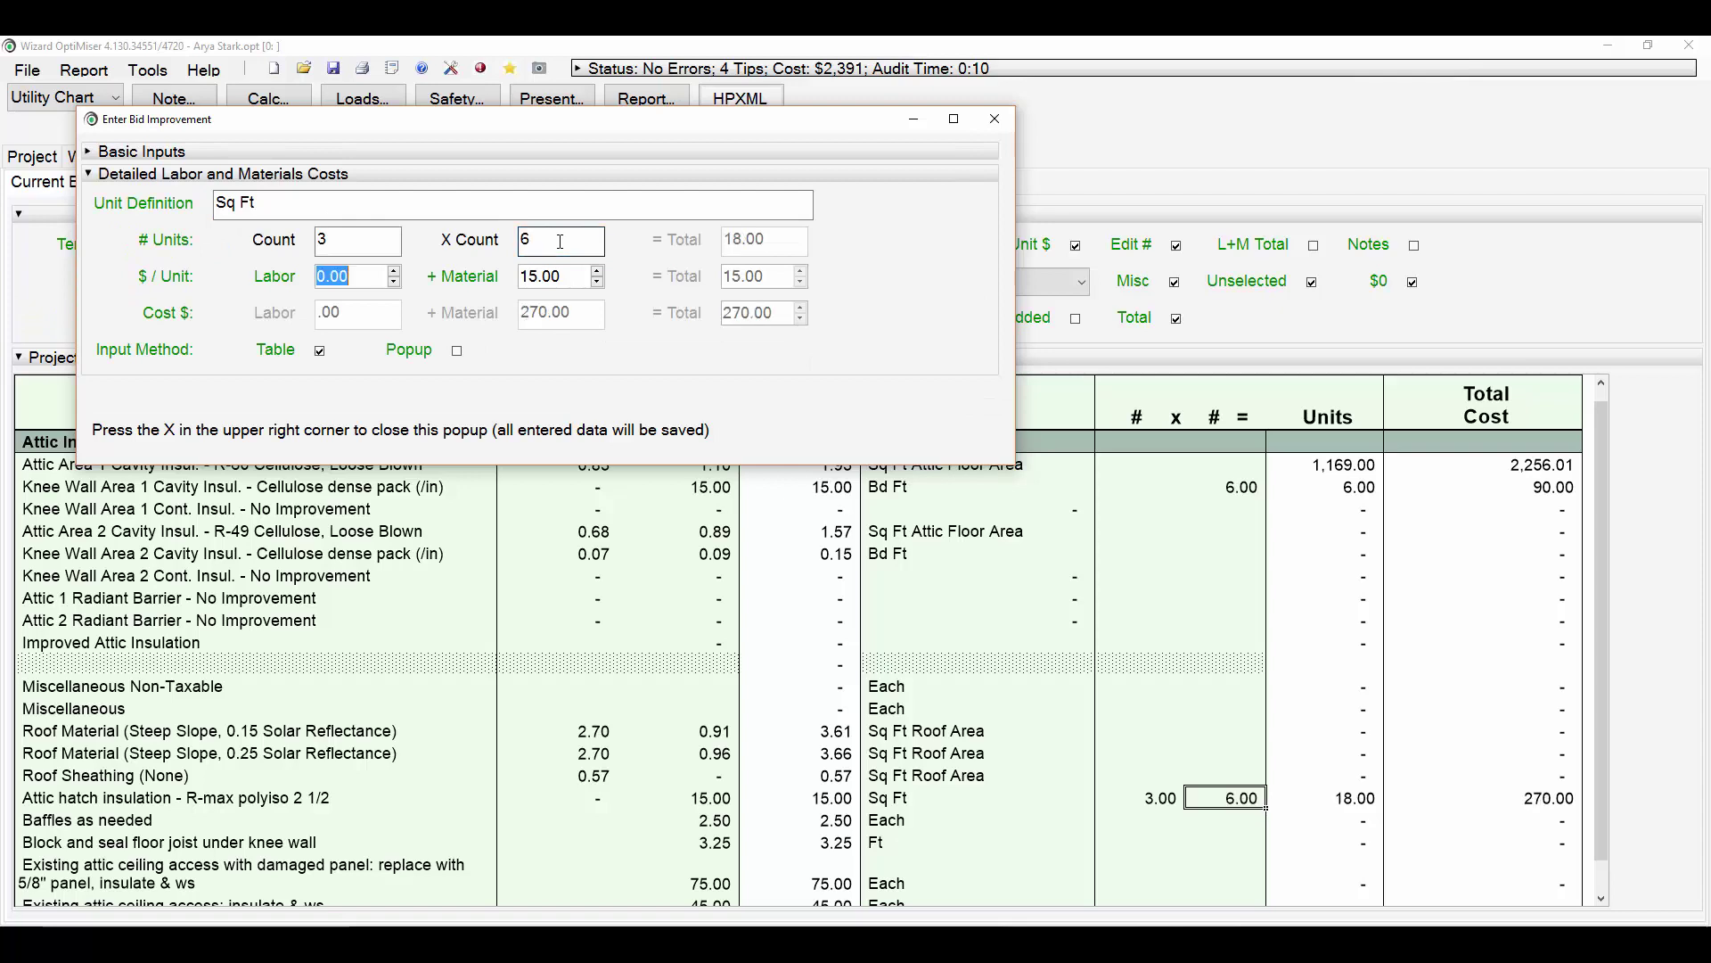
left_click(995, 119)
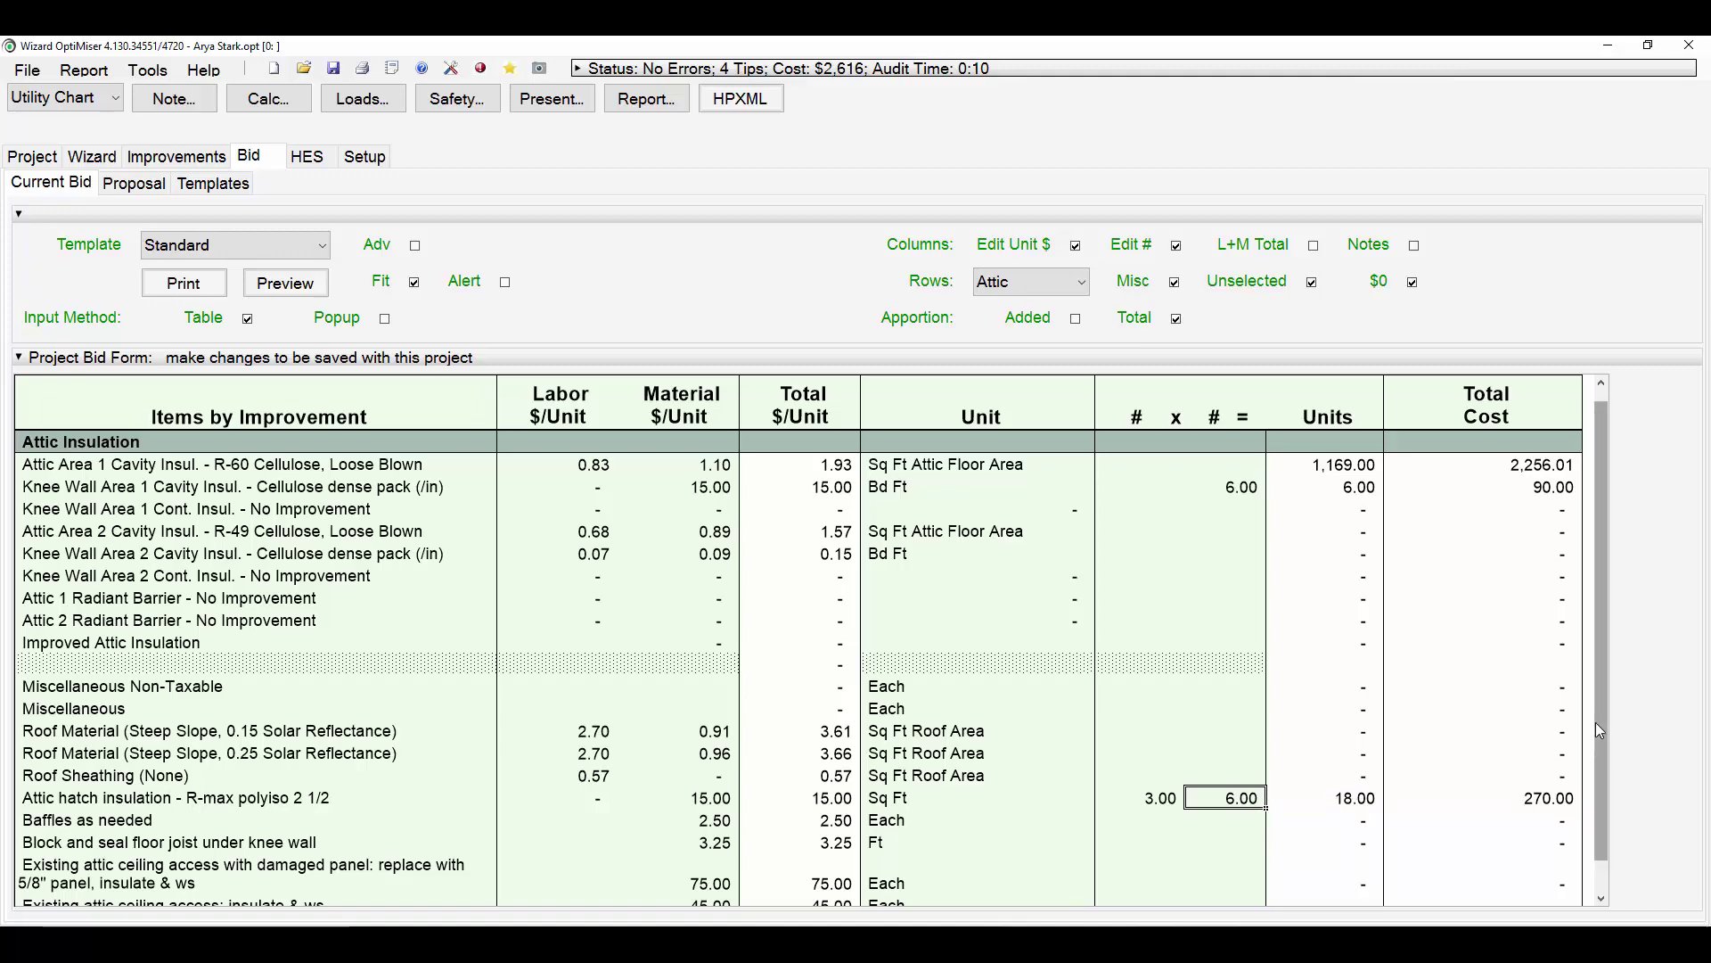
left_click_drag(1596, 722, 1597, 736)
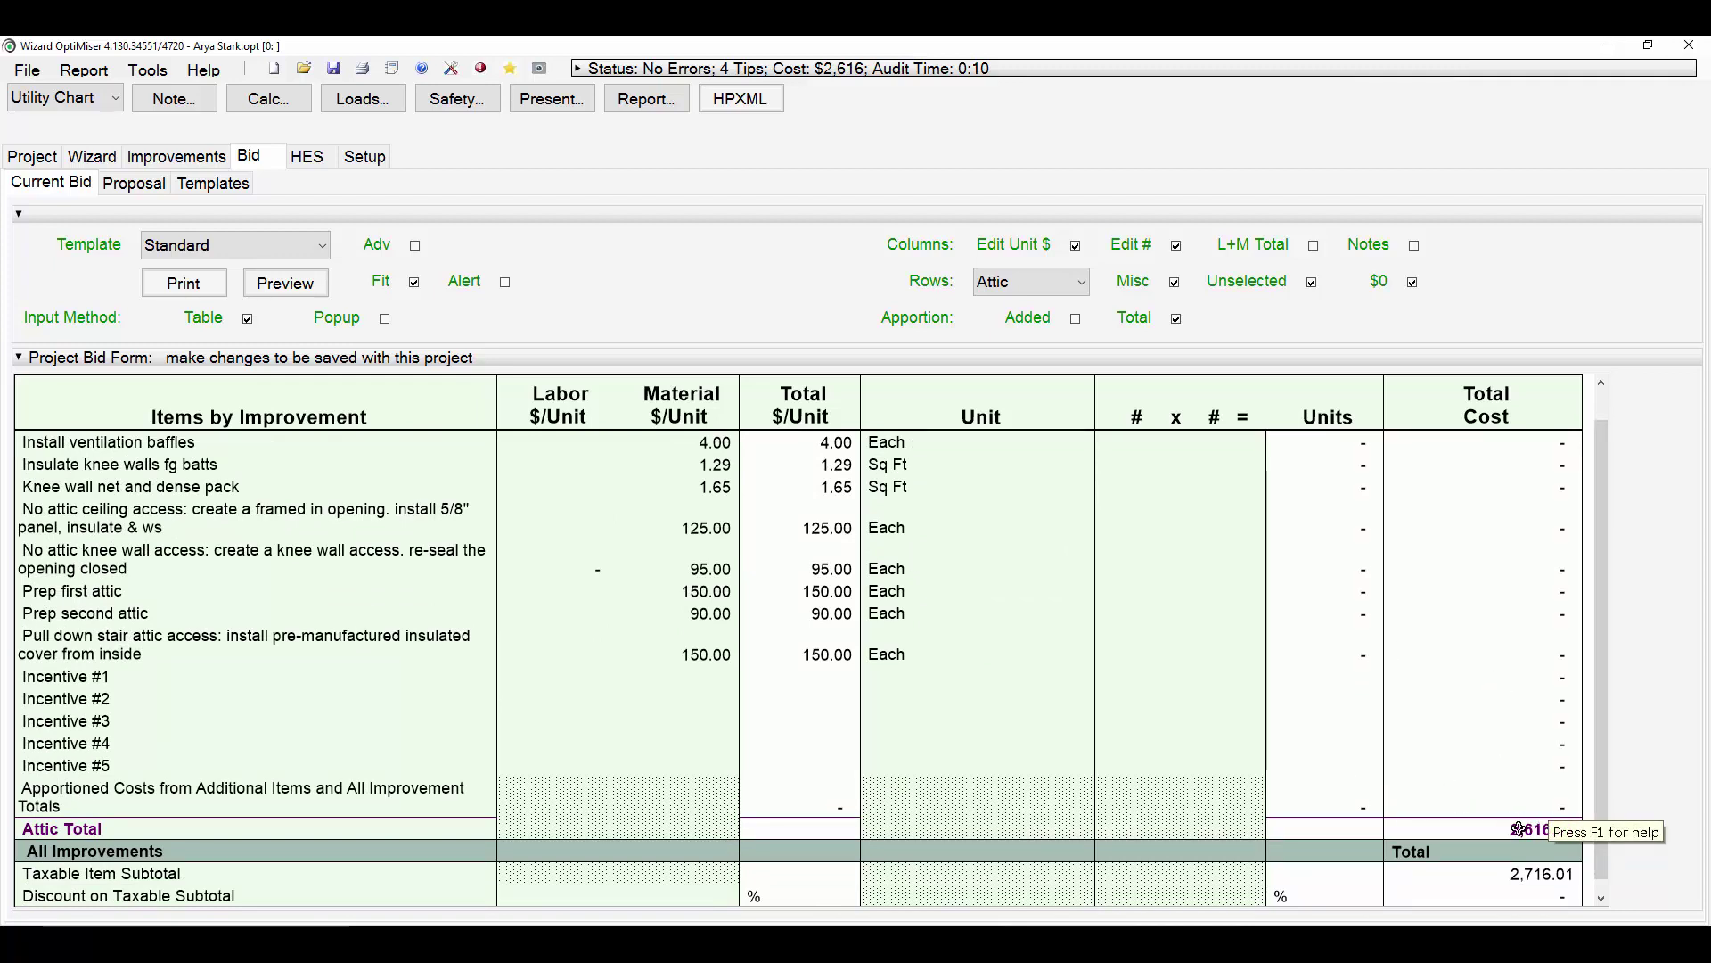
left_click_drag(1606, 821, 1596, 788)
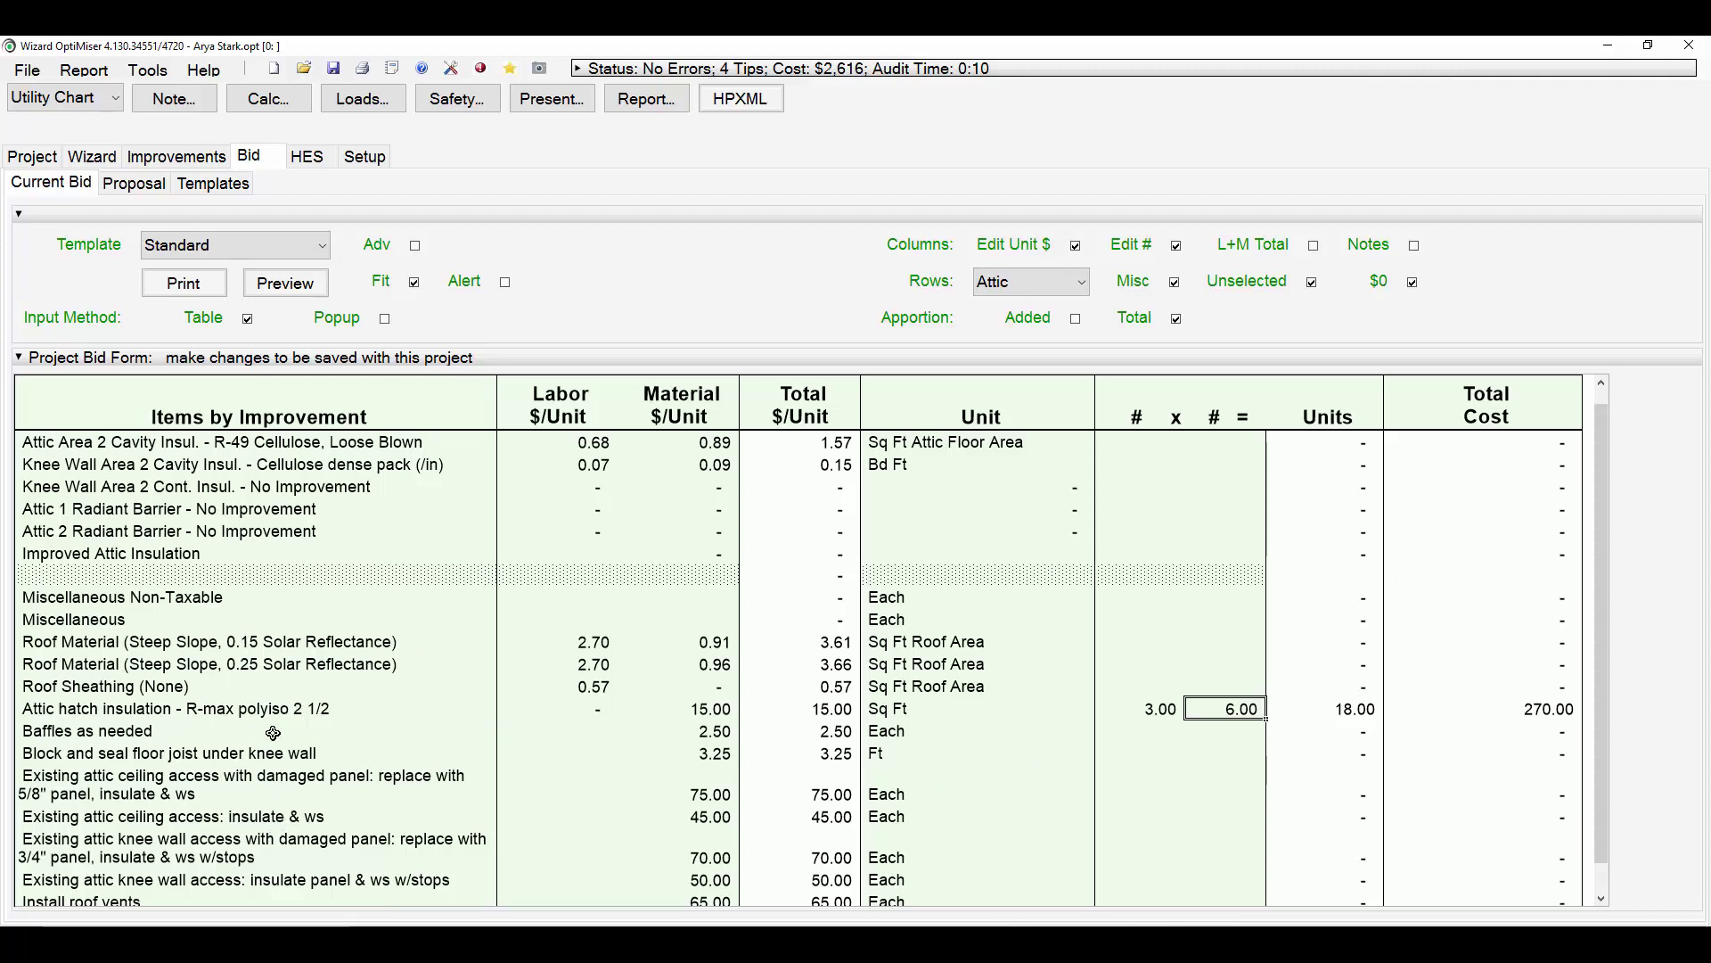
Open the bid form line items of the Standard template for adding and editing, and reposition the items window.
left_click(213, 187)
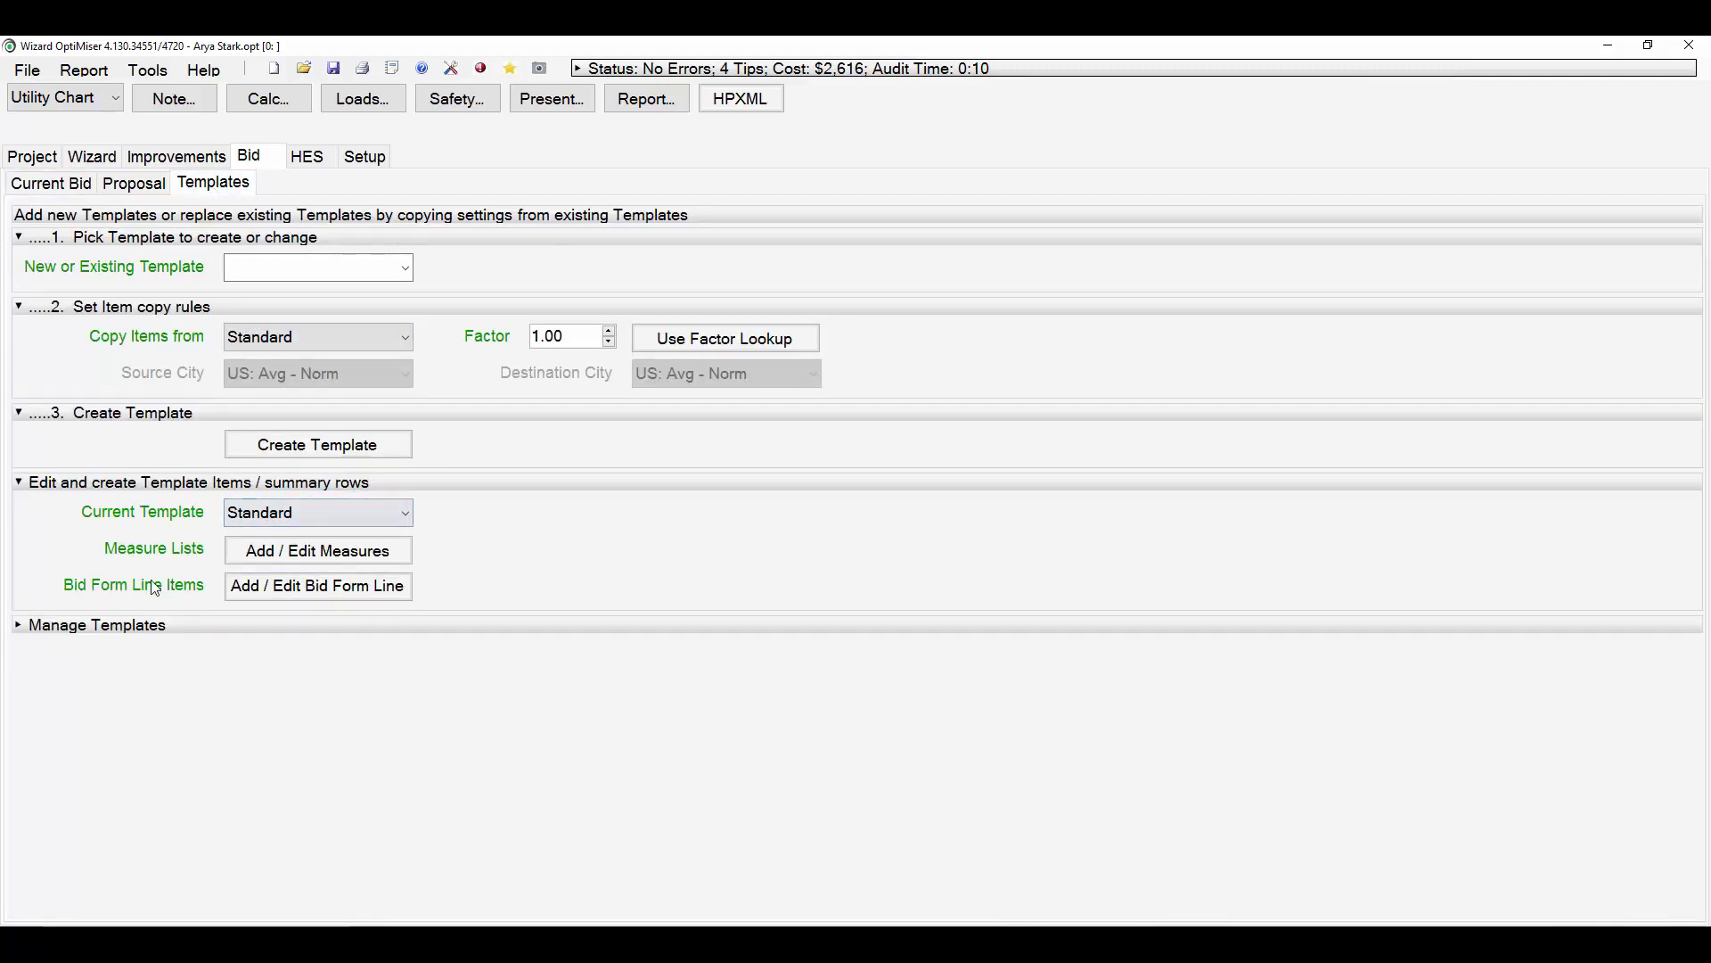
left_click(286, 603)
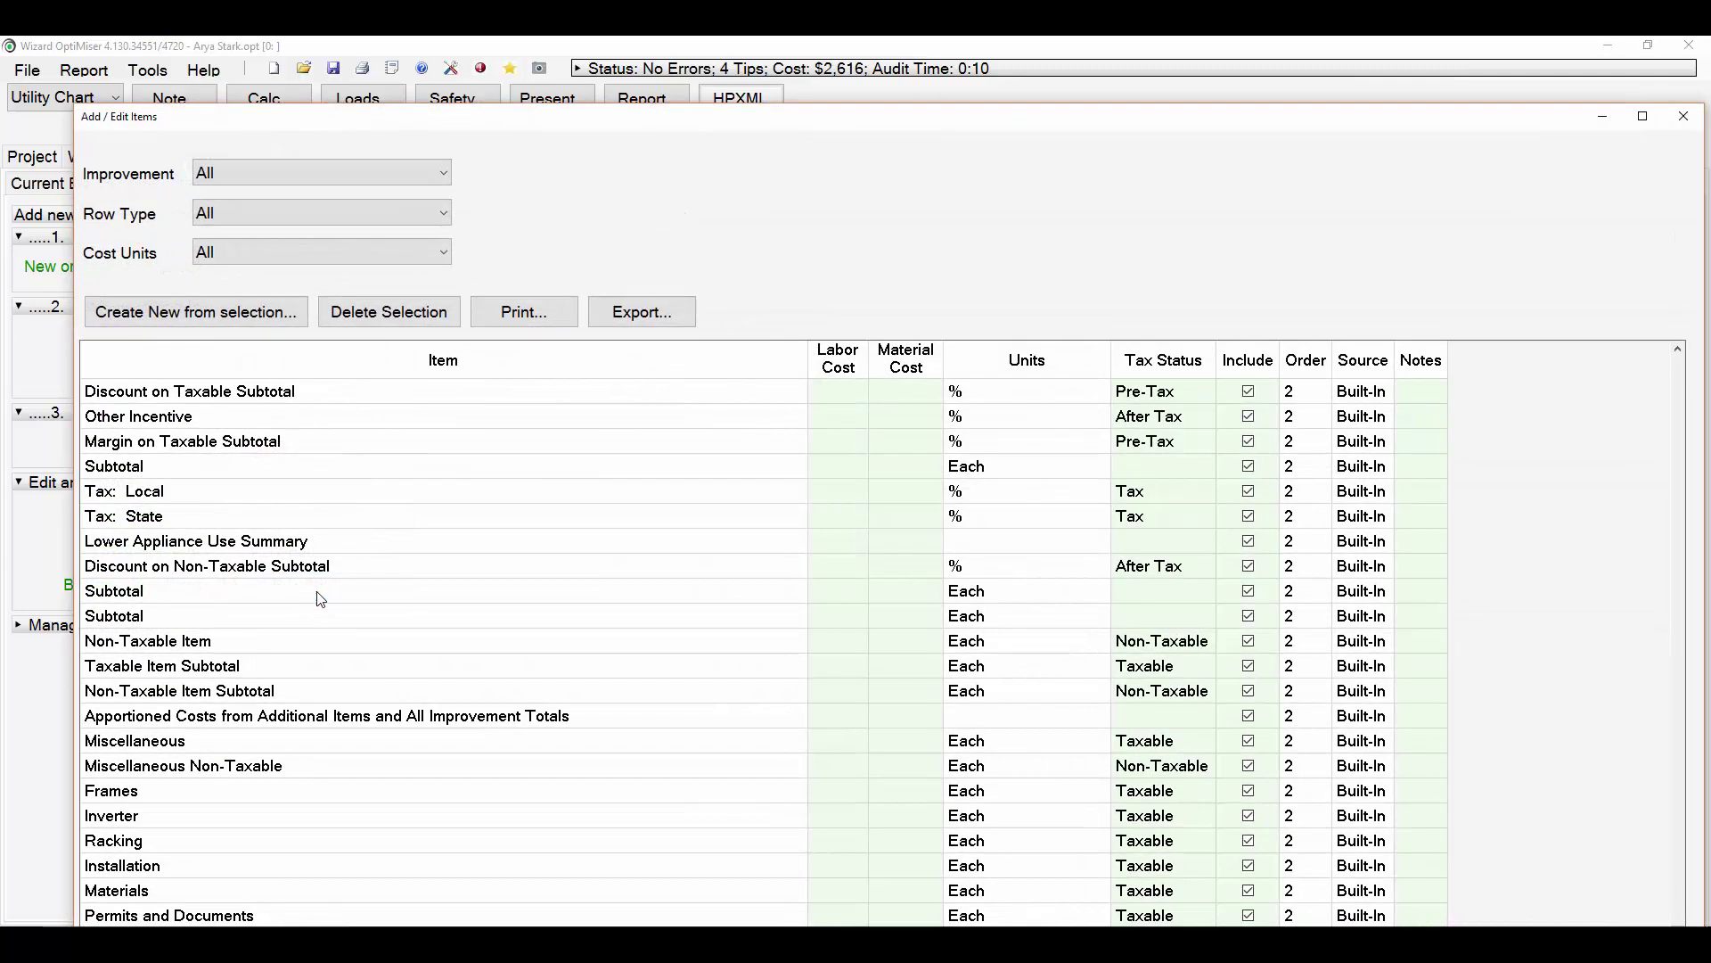
left_click_drag(580, 114, 542, 73)
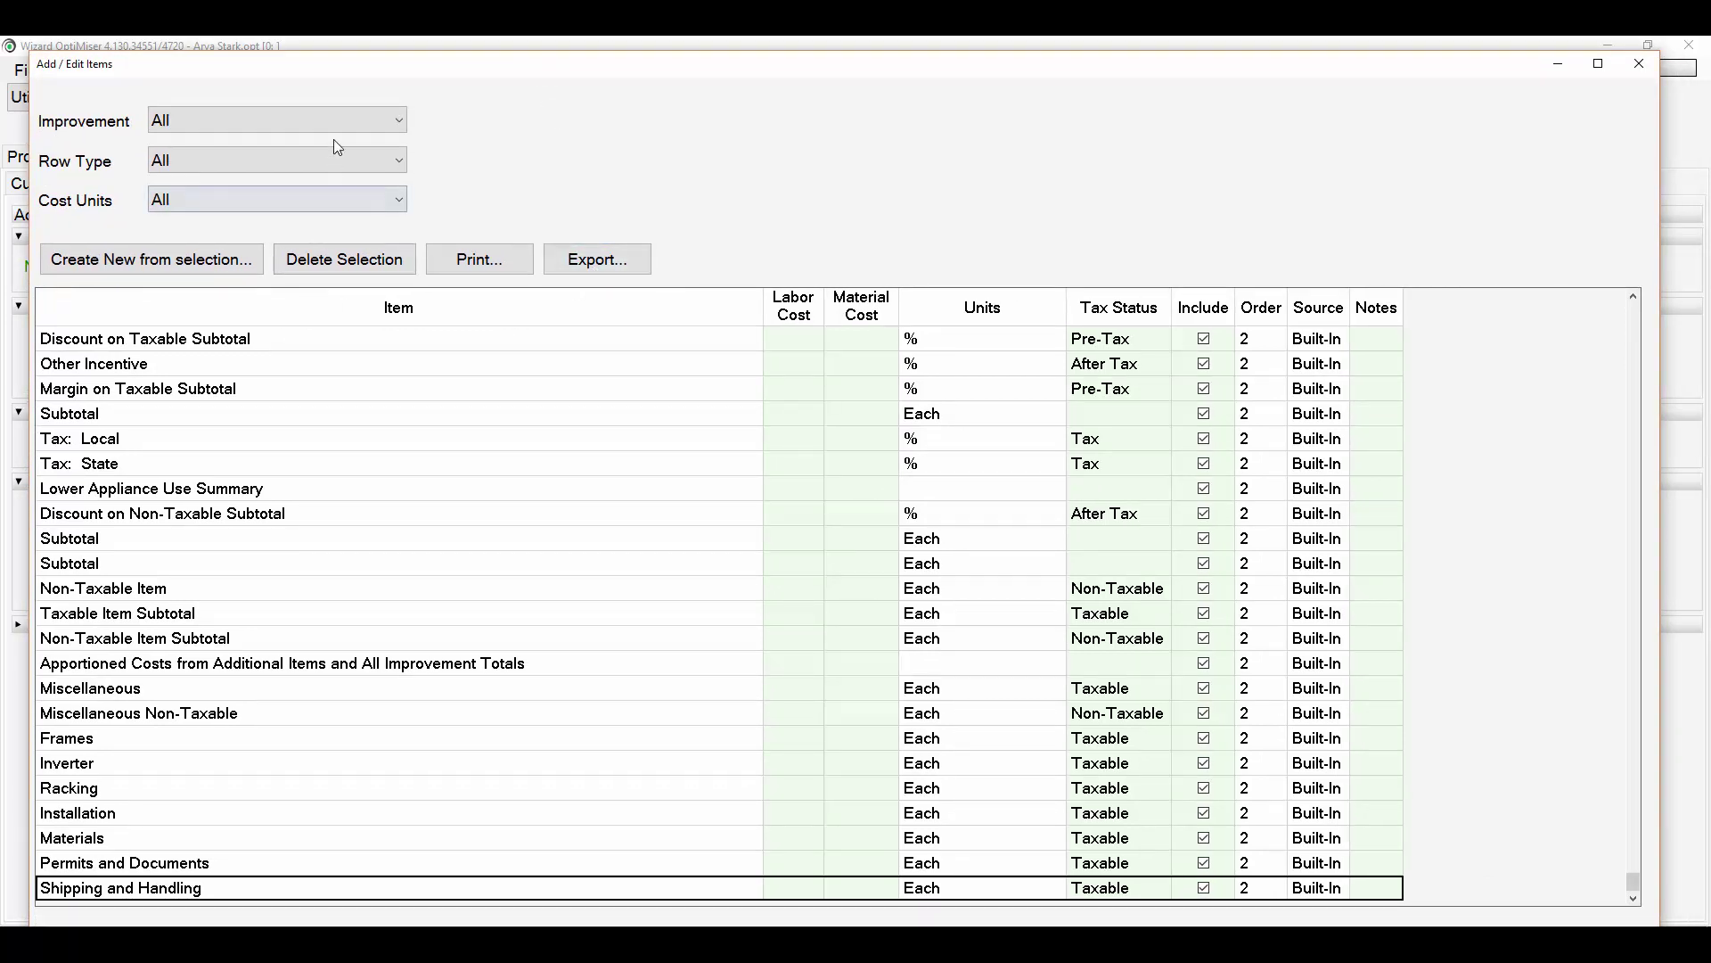
Filter the template's bid form items to Attic improvement line items, review the list, and close the items window.
left_click(345, 118)
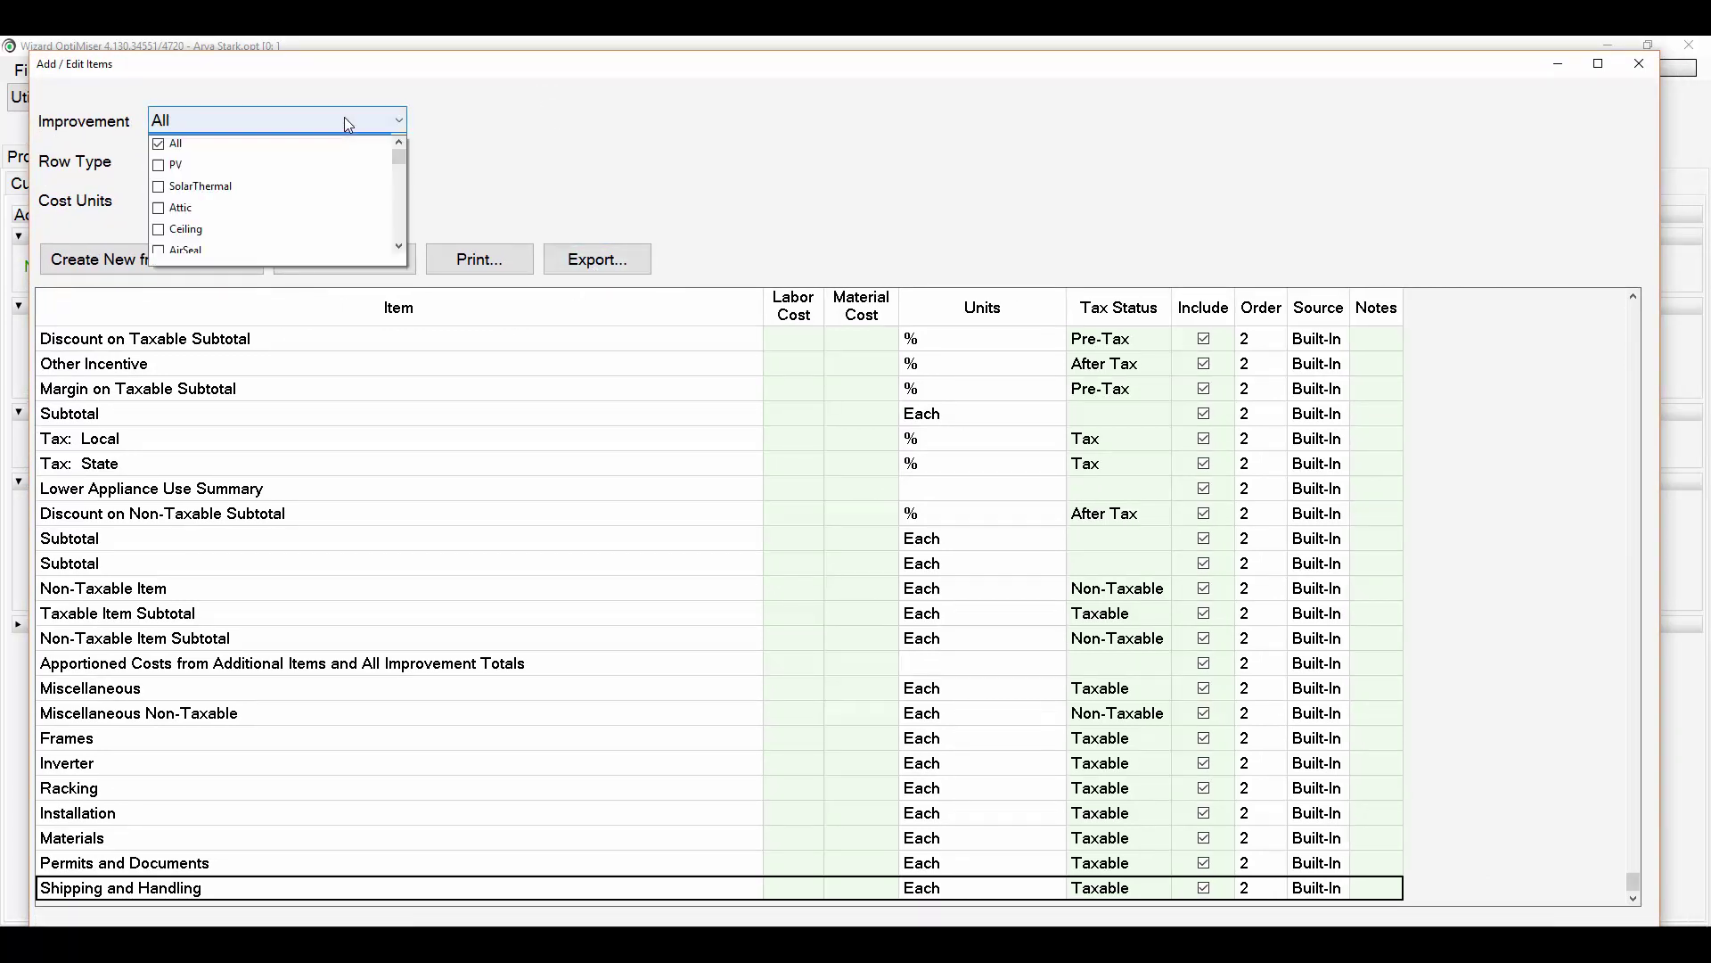
left_click(182, 209)
left_click(340, 164)
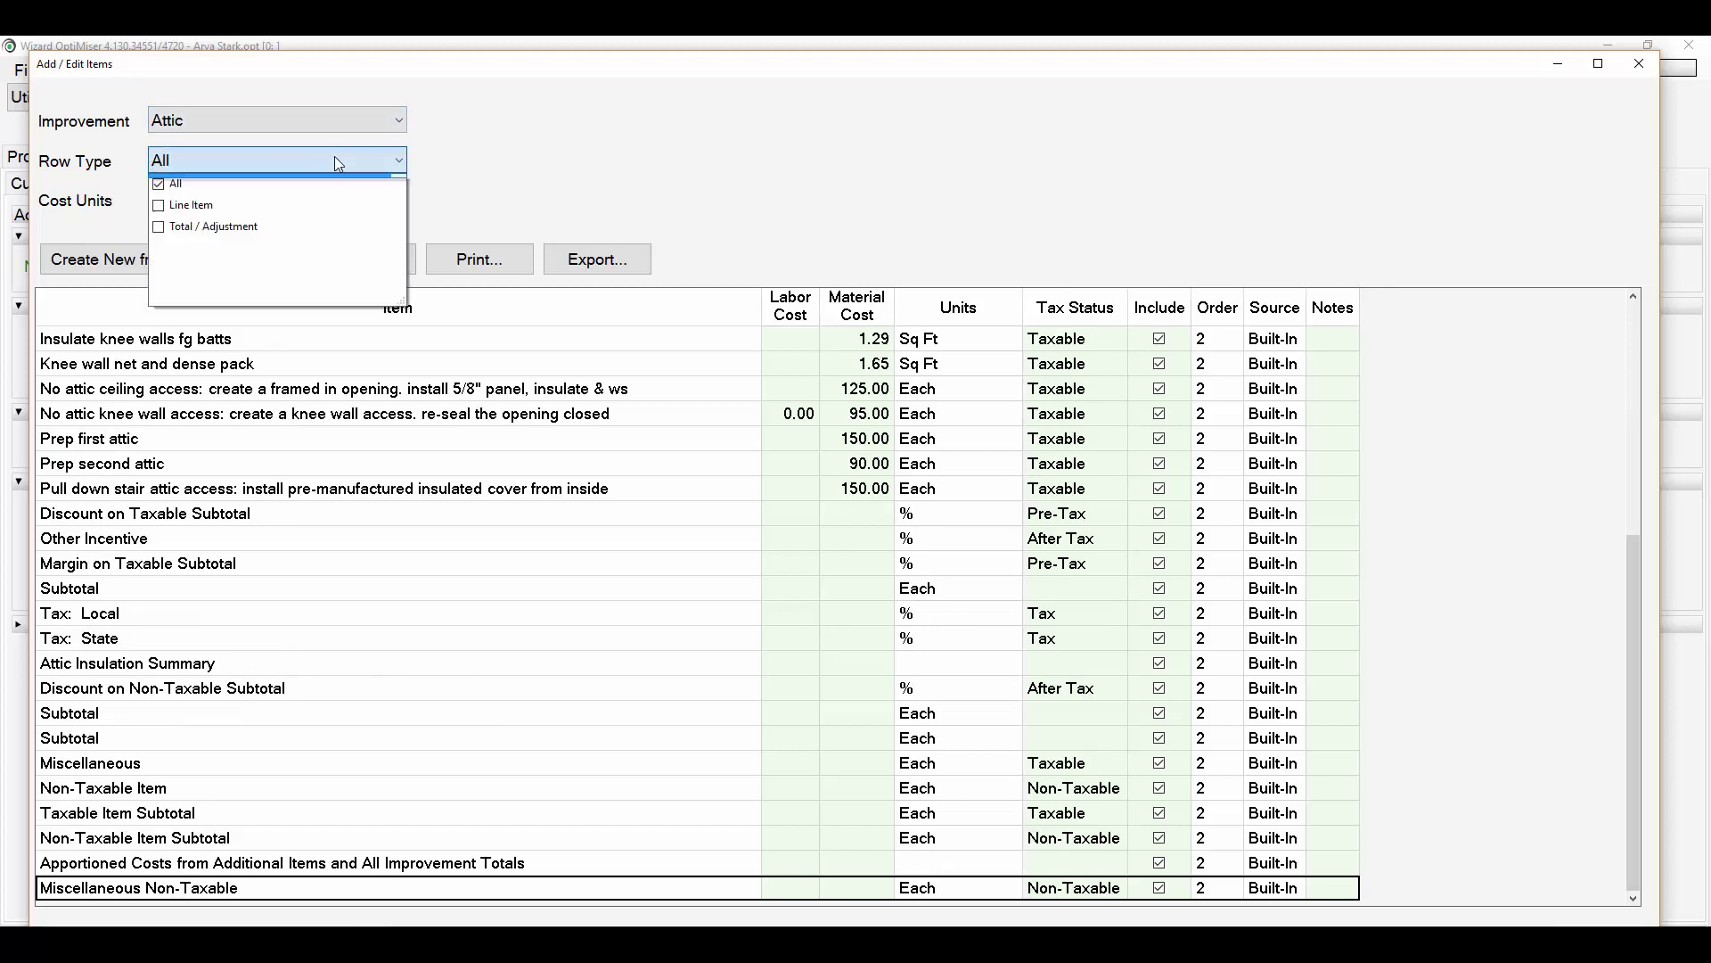
left_click(165, 206)
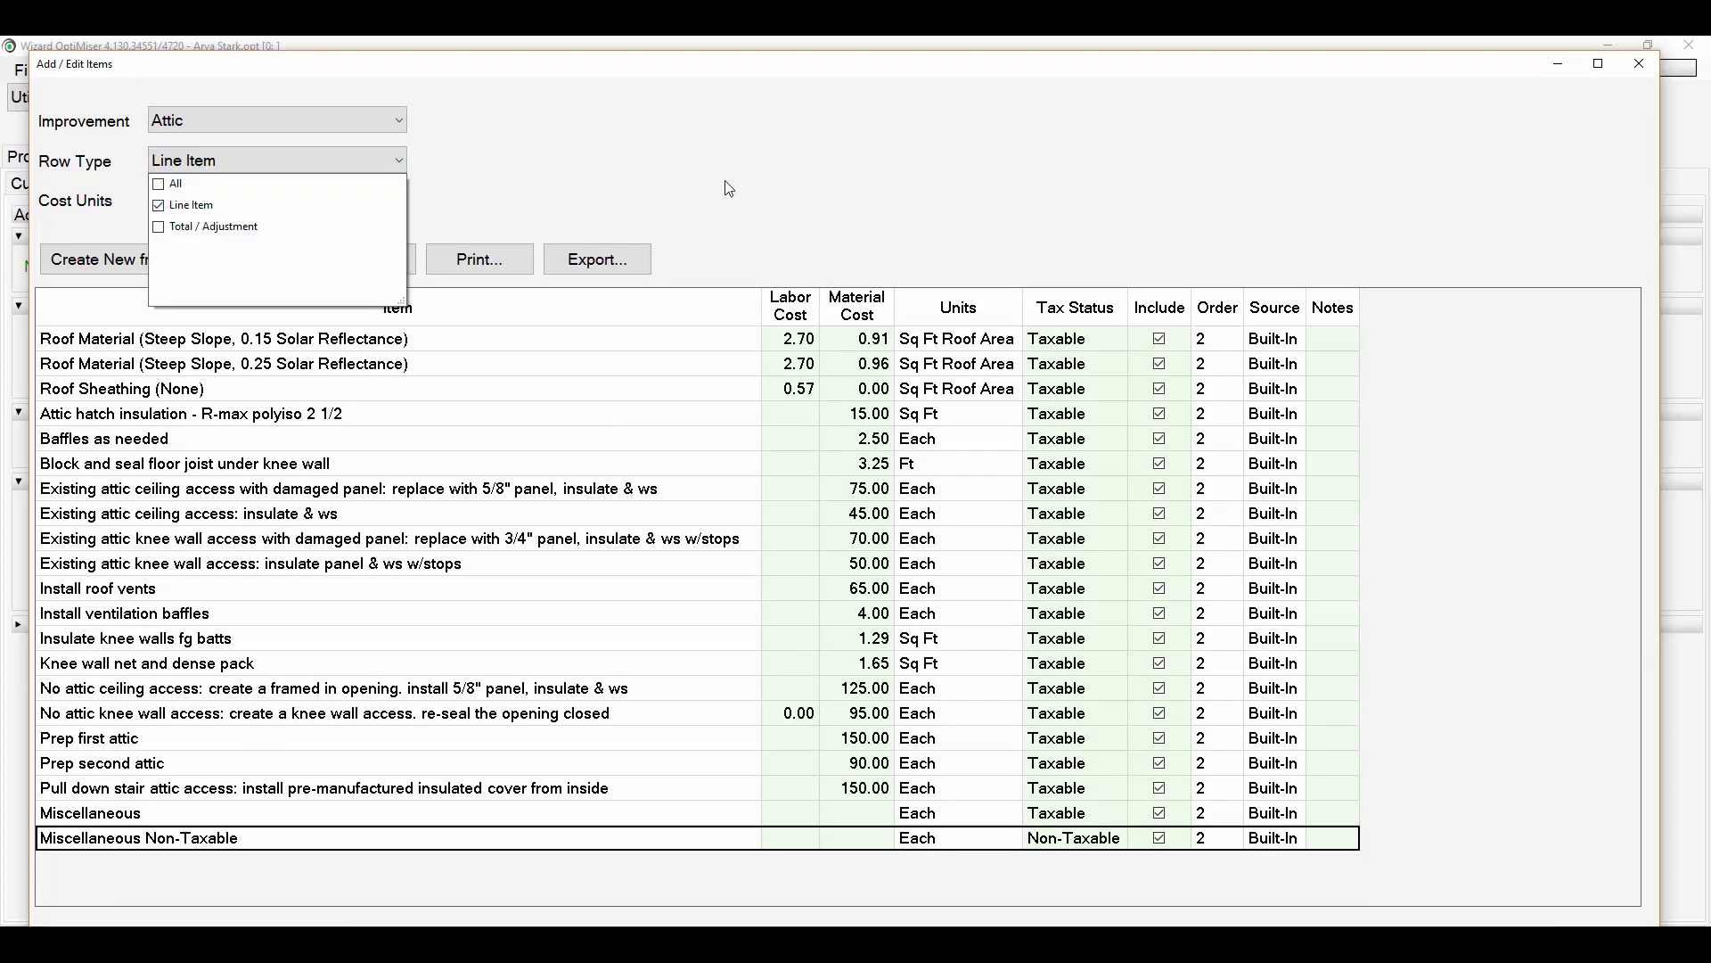
left_click(748, 182)
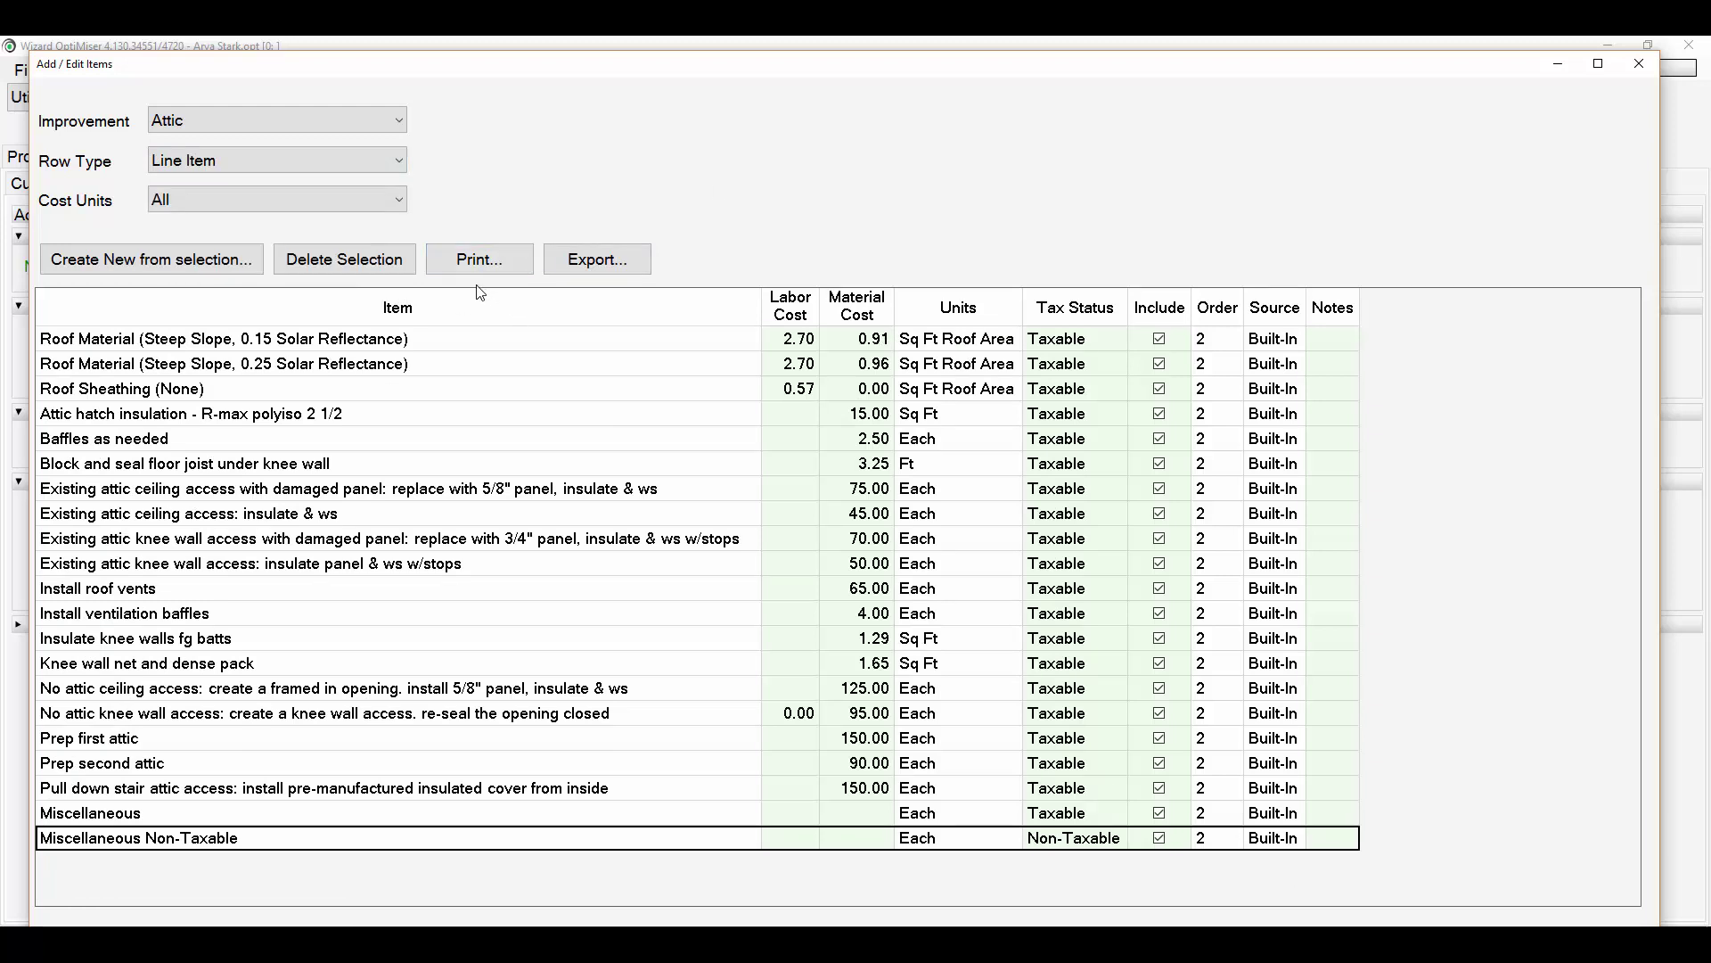
left_click(392, 549)
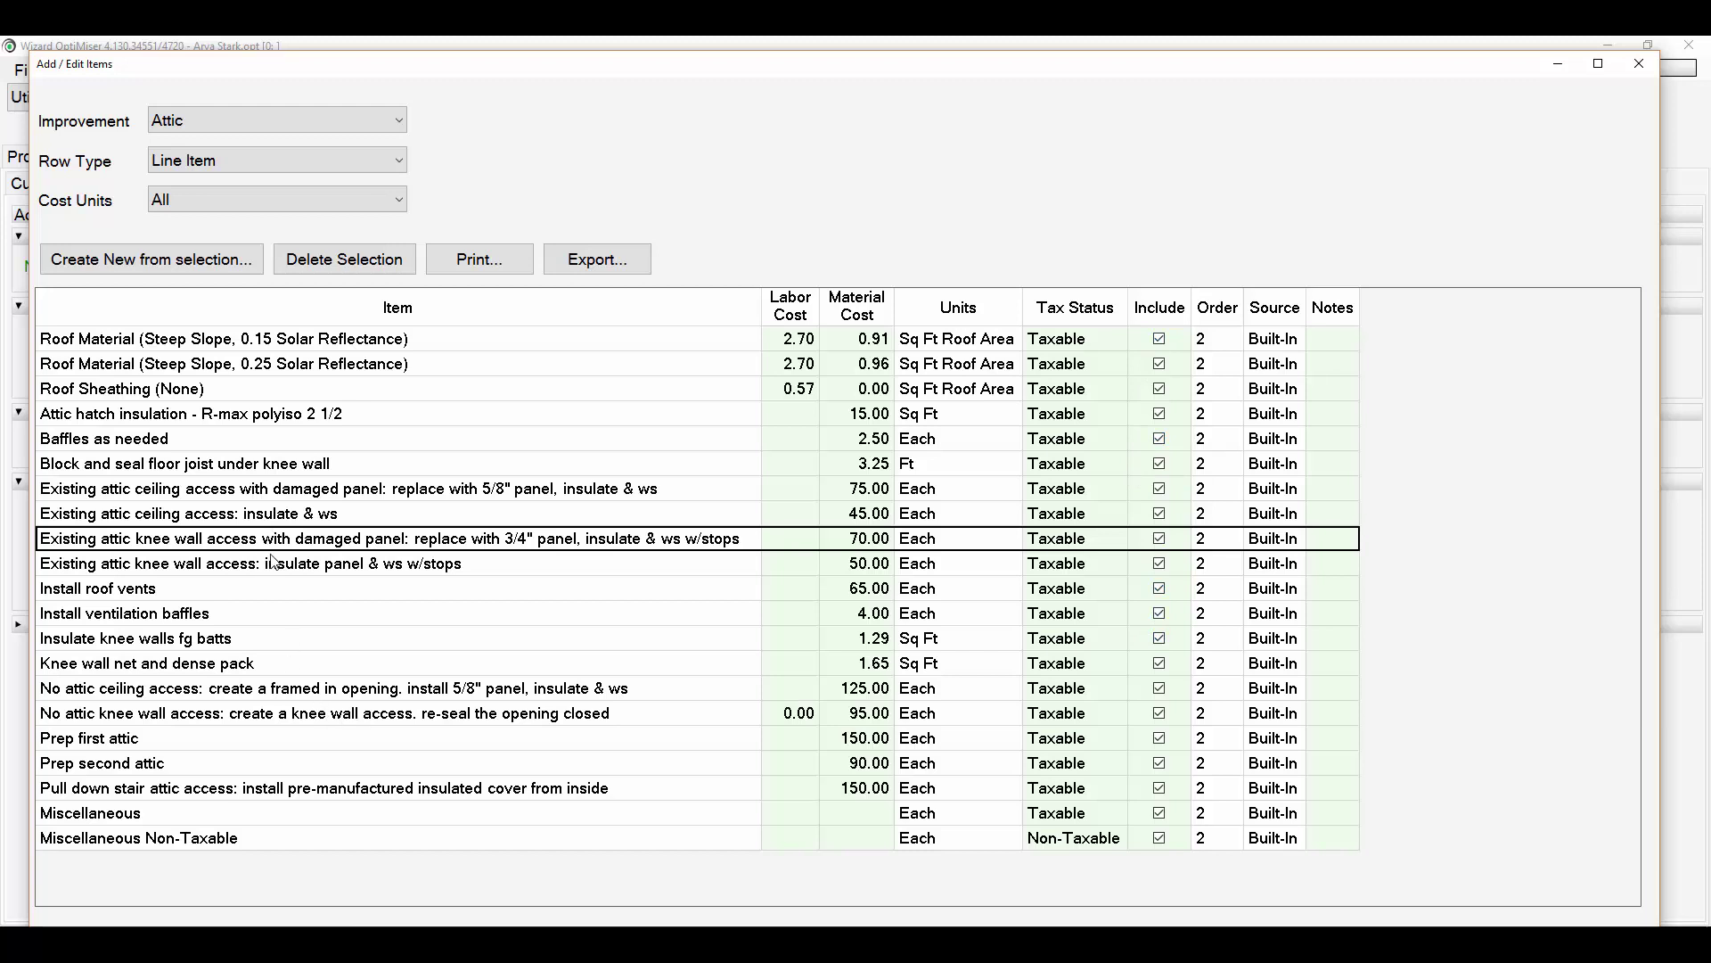
left_click(1639, 65)
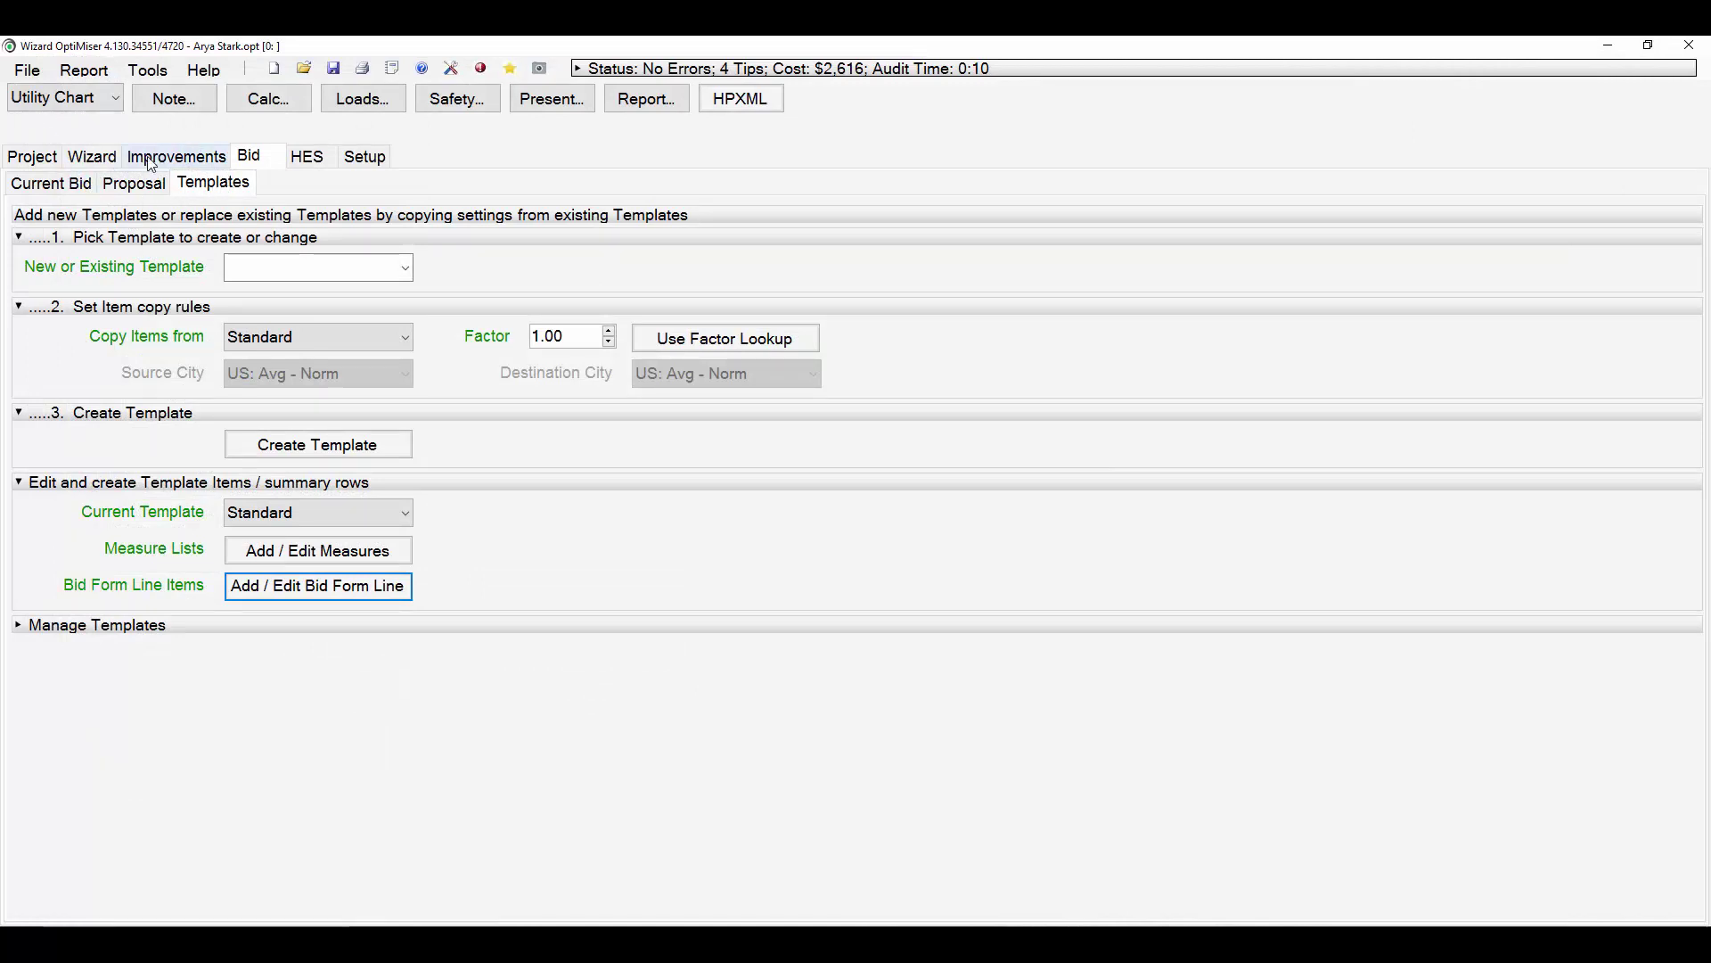
In the current bid, inspect the description and cost of the 0.15 solar reflectance roof material, close its entry, and review the attic items.
left_click(77, 185)
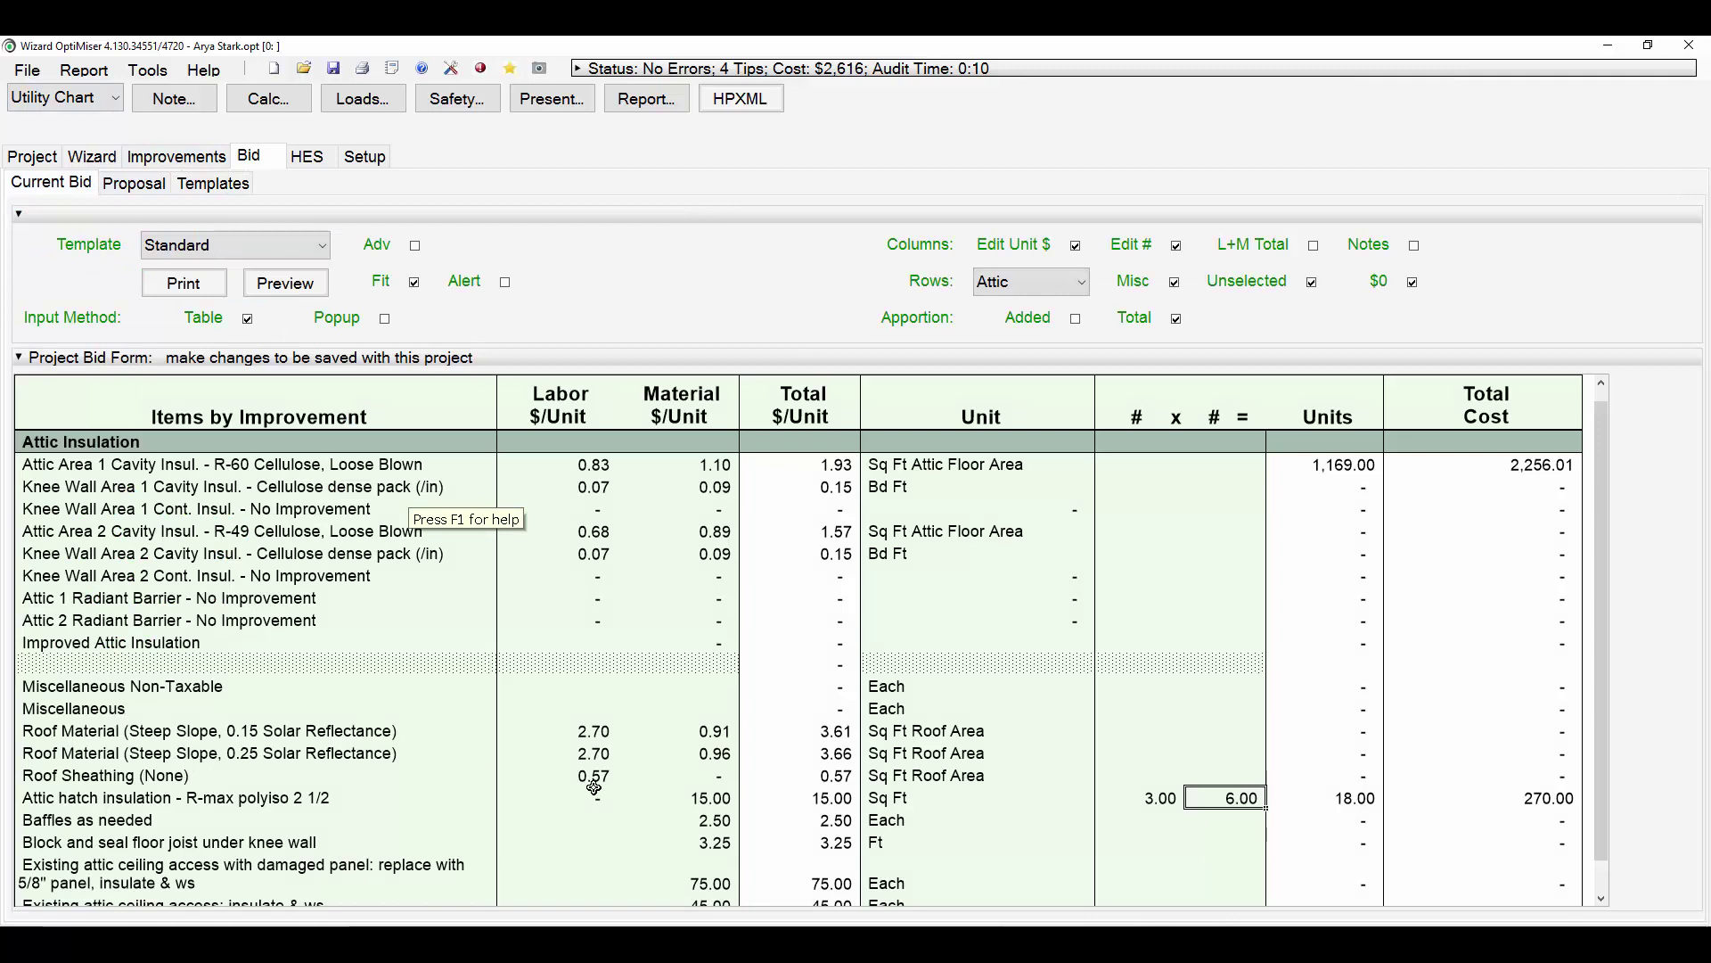
double_click(205, 731)
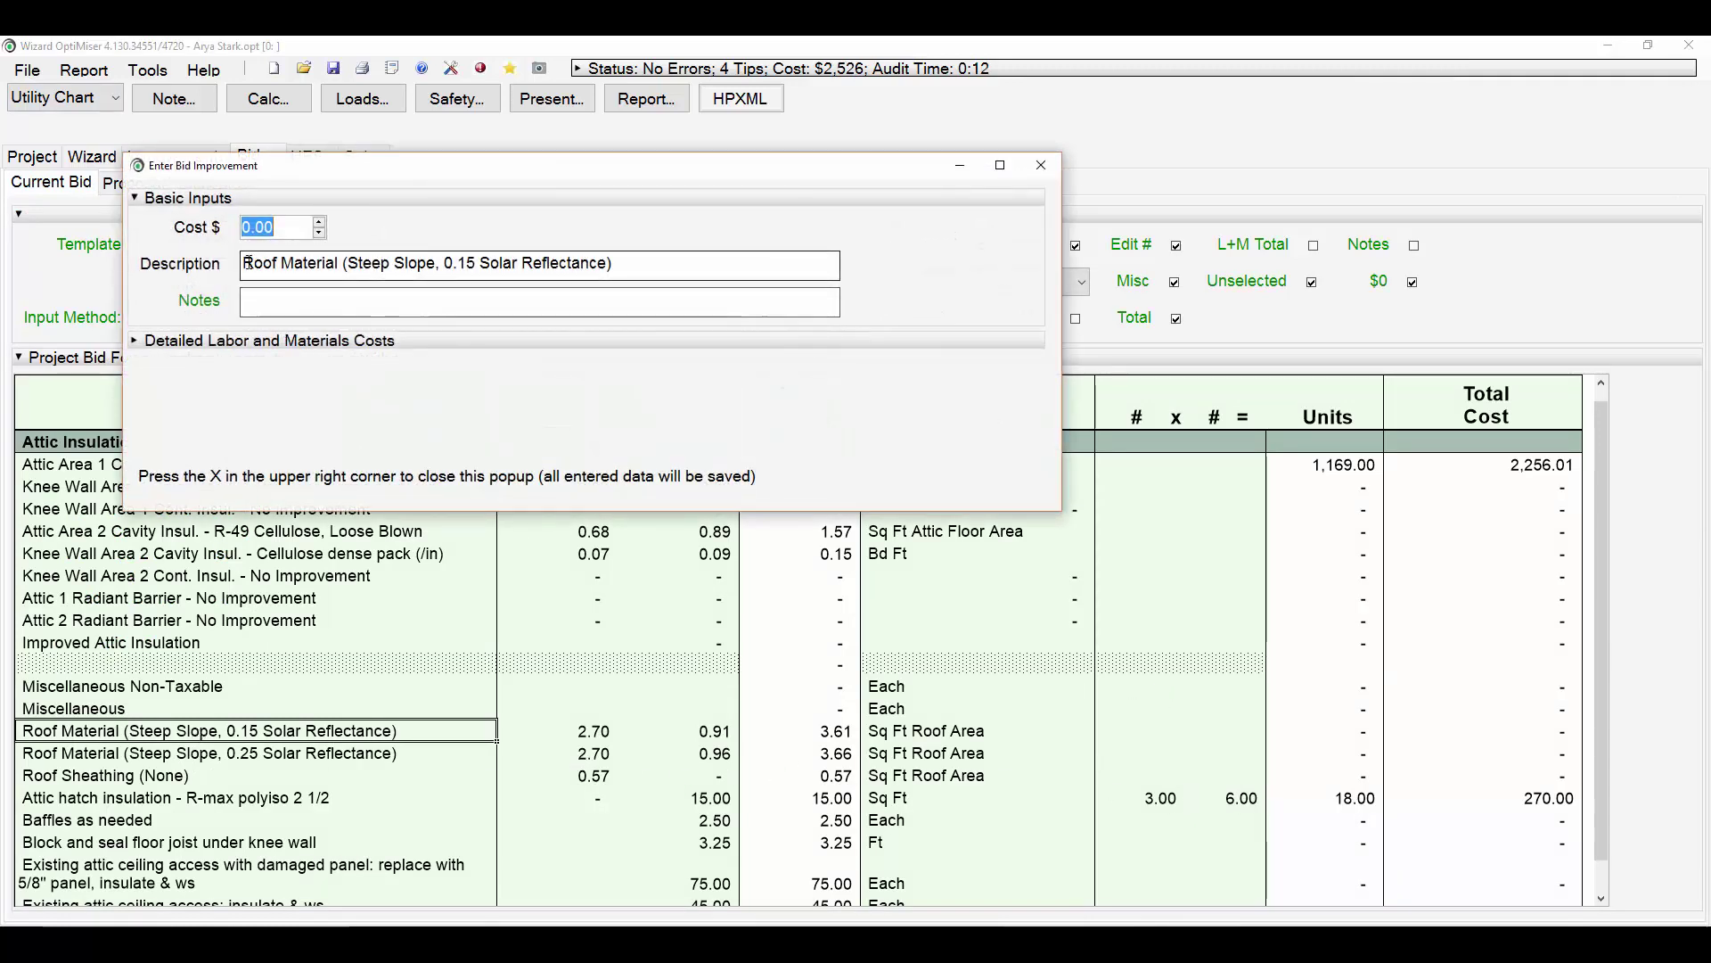
left_click_drag(243, 265, 551, 275)
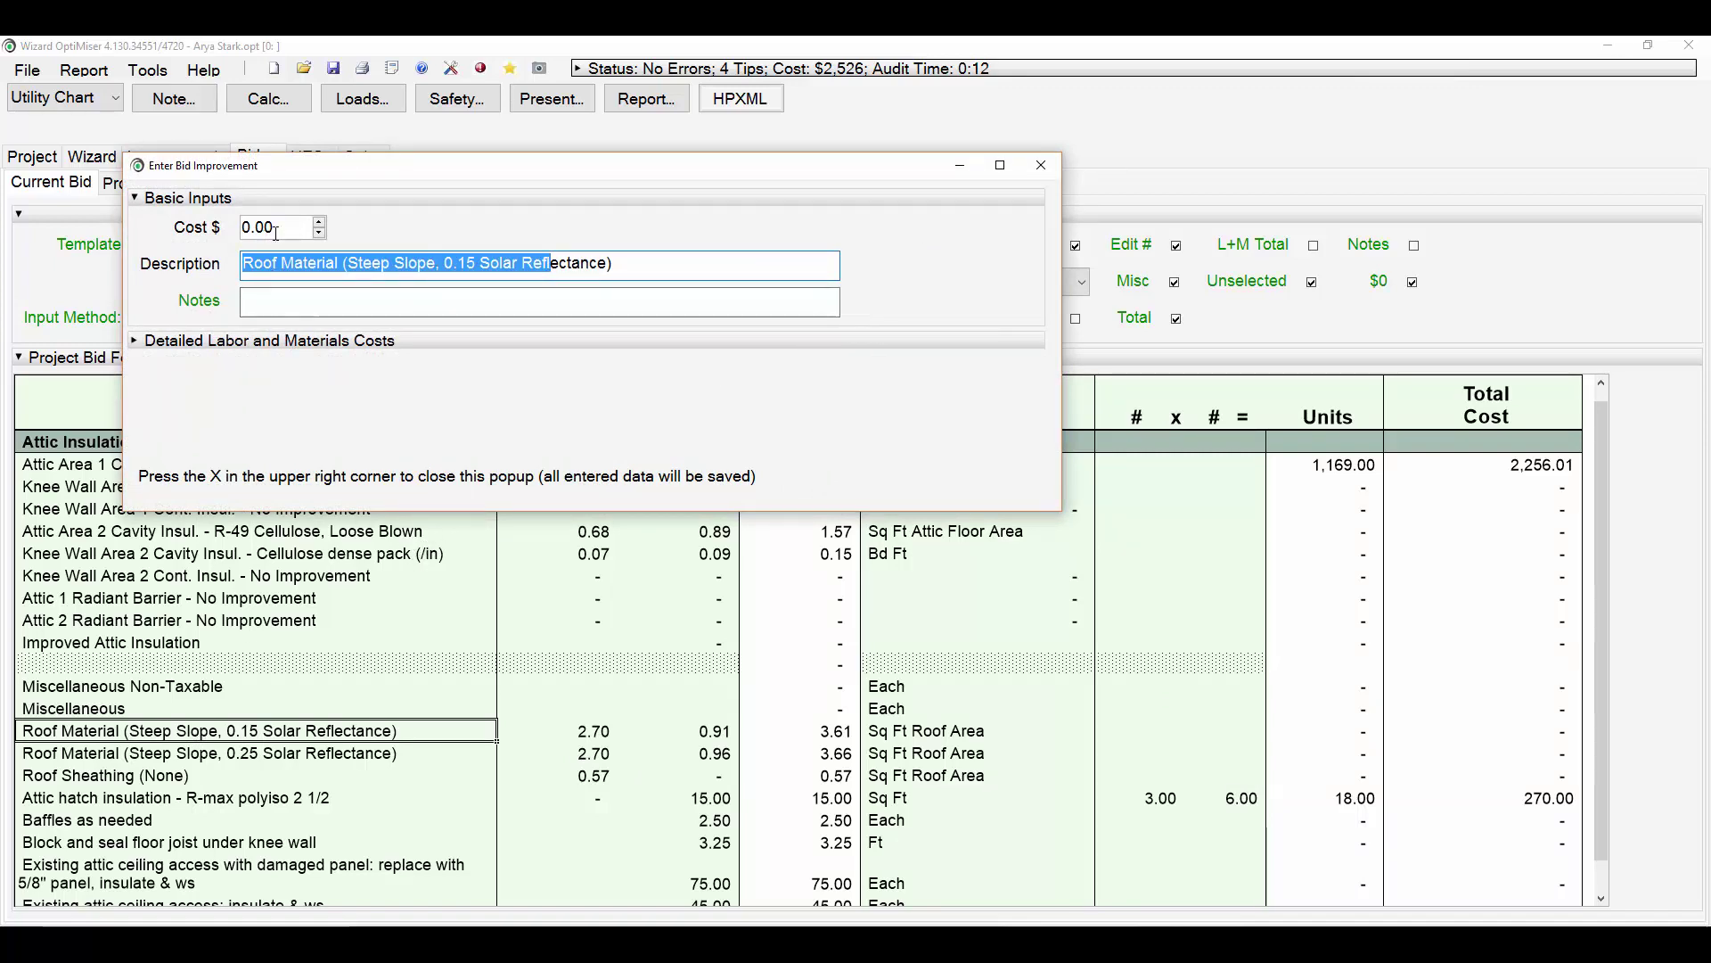
left_click(1040, 167)
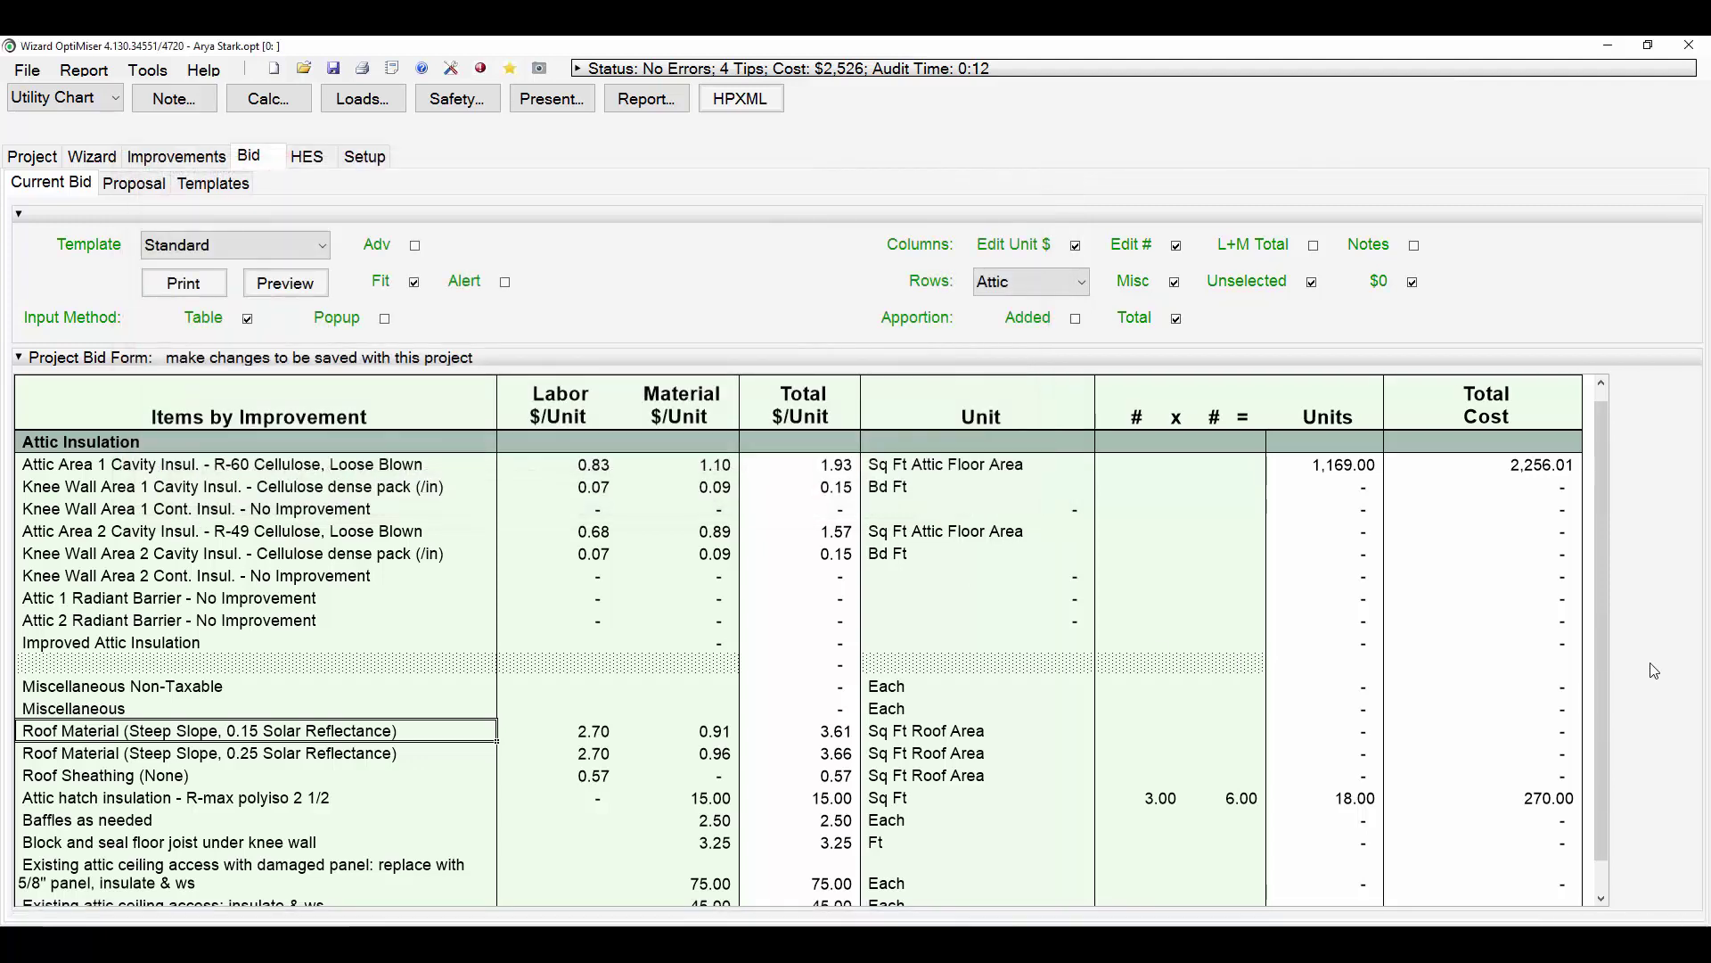
left_click_drag(1601, 613, 1600, 617)
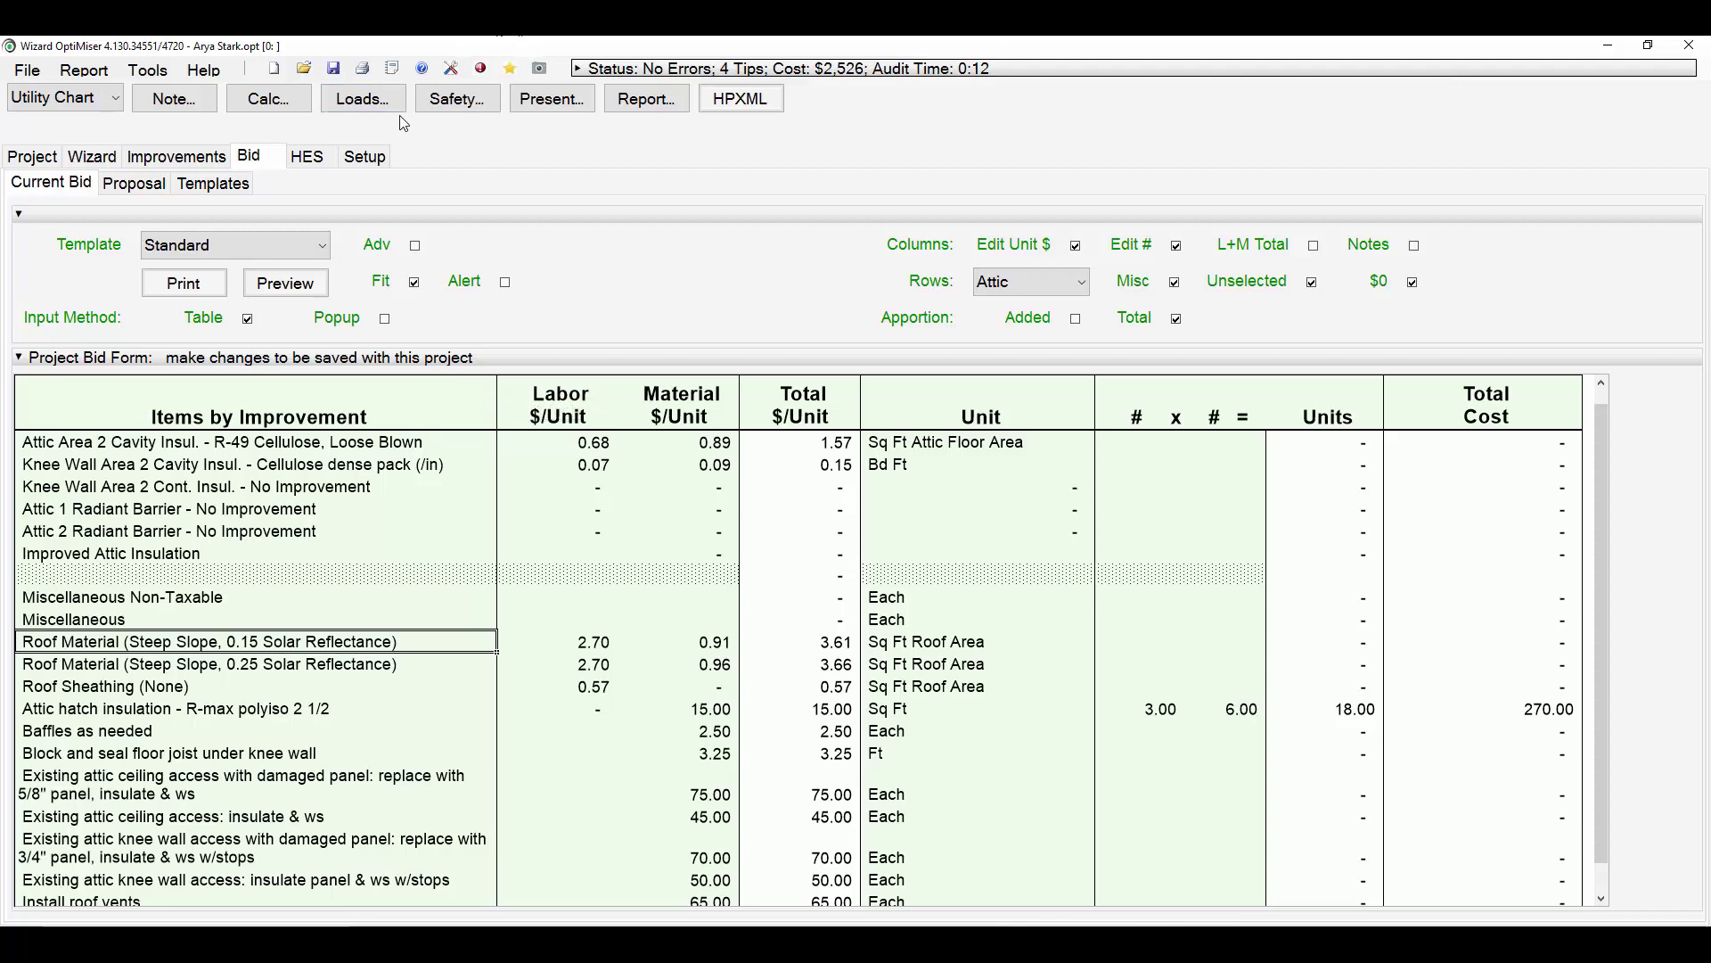
Open the report generator in a maximized window and preview the Bid Form page.
left_click(392, 71)
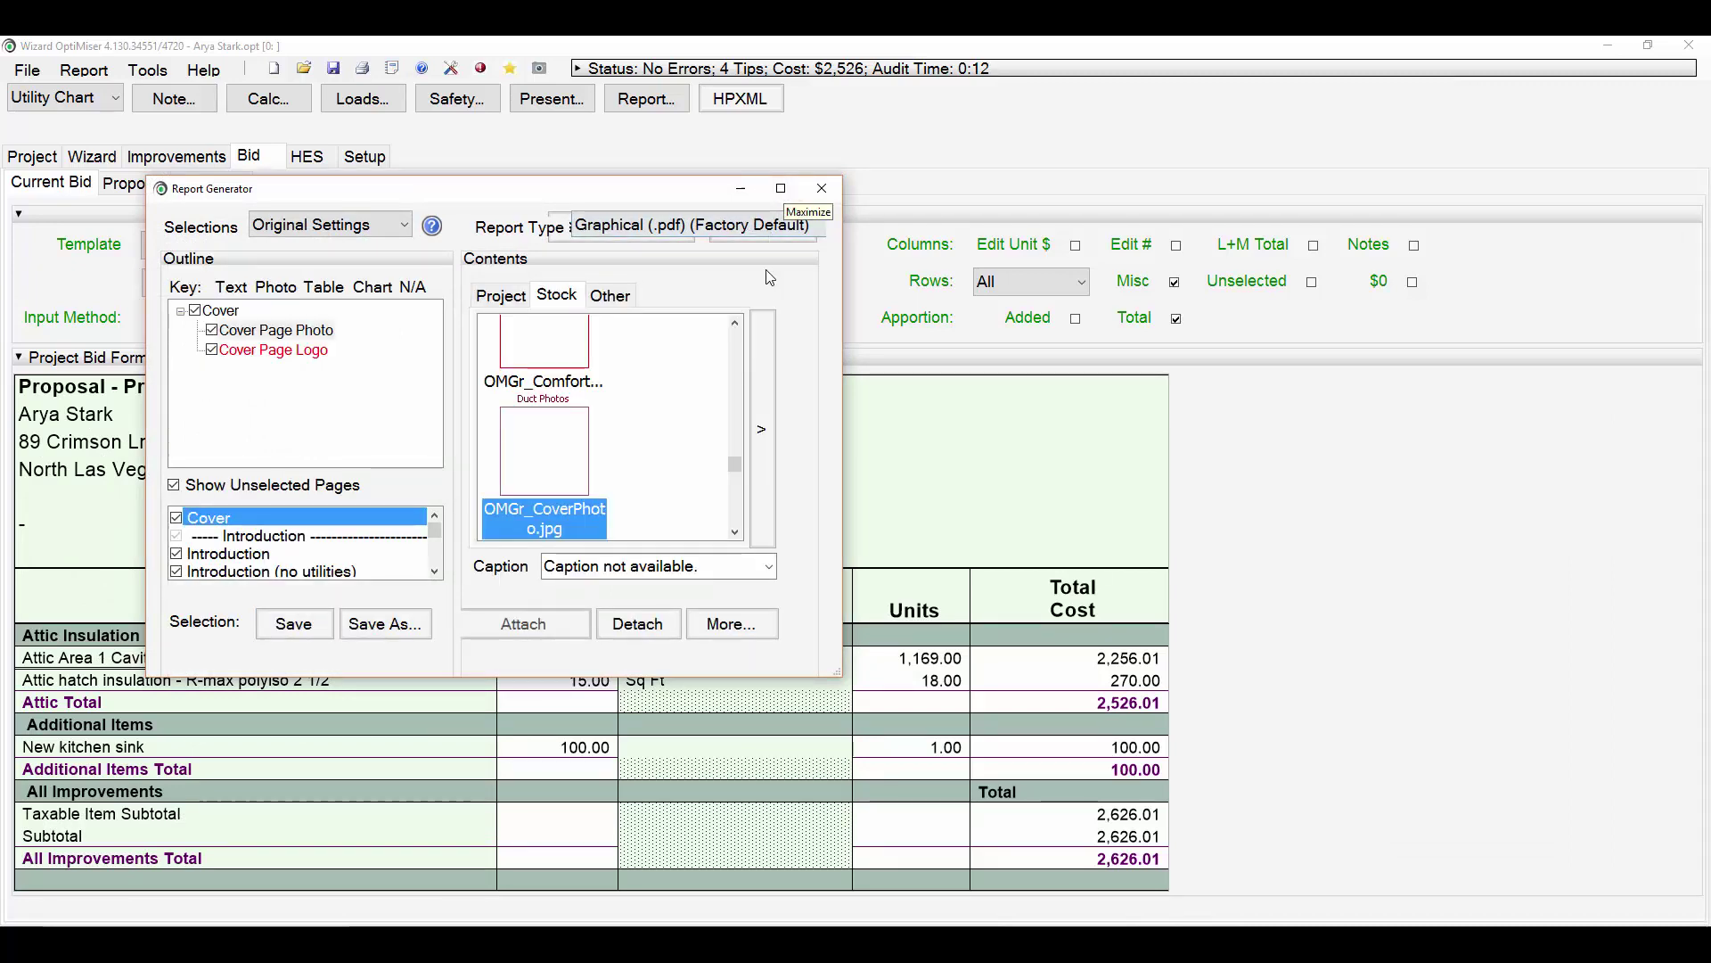
left_click(781, 188)
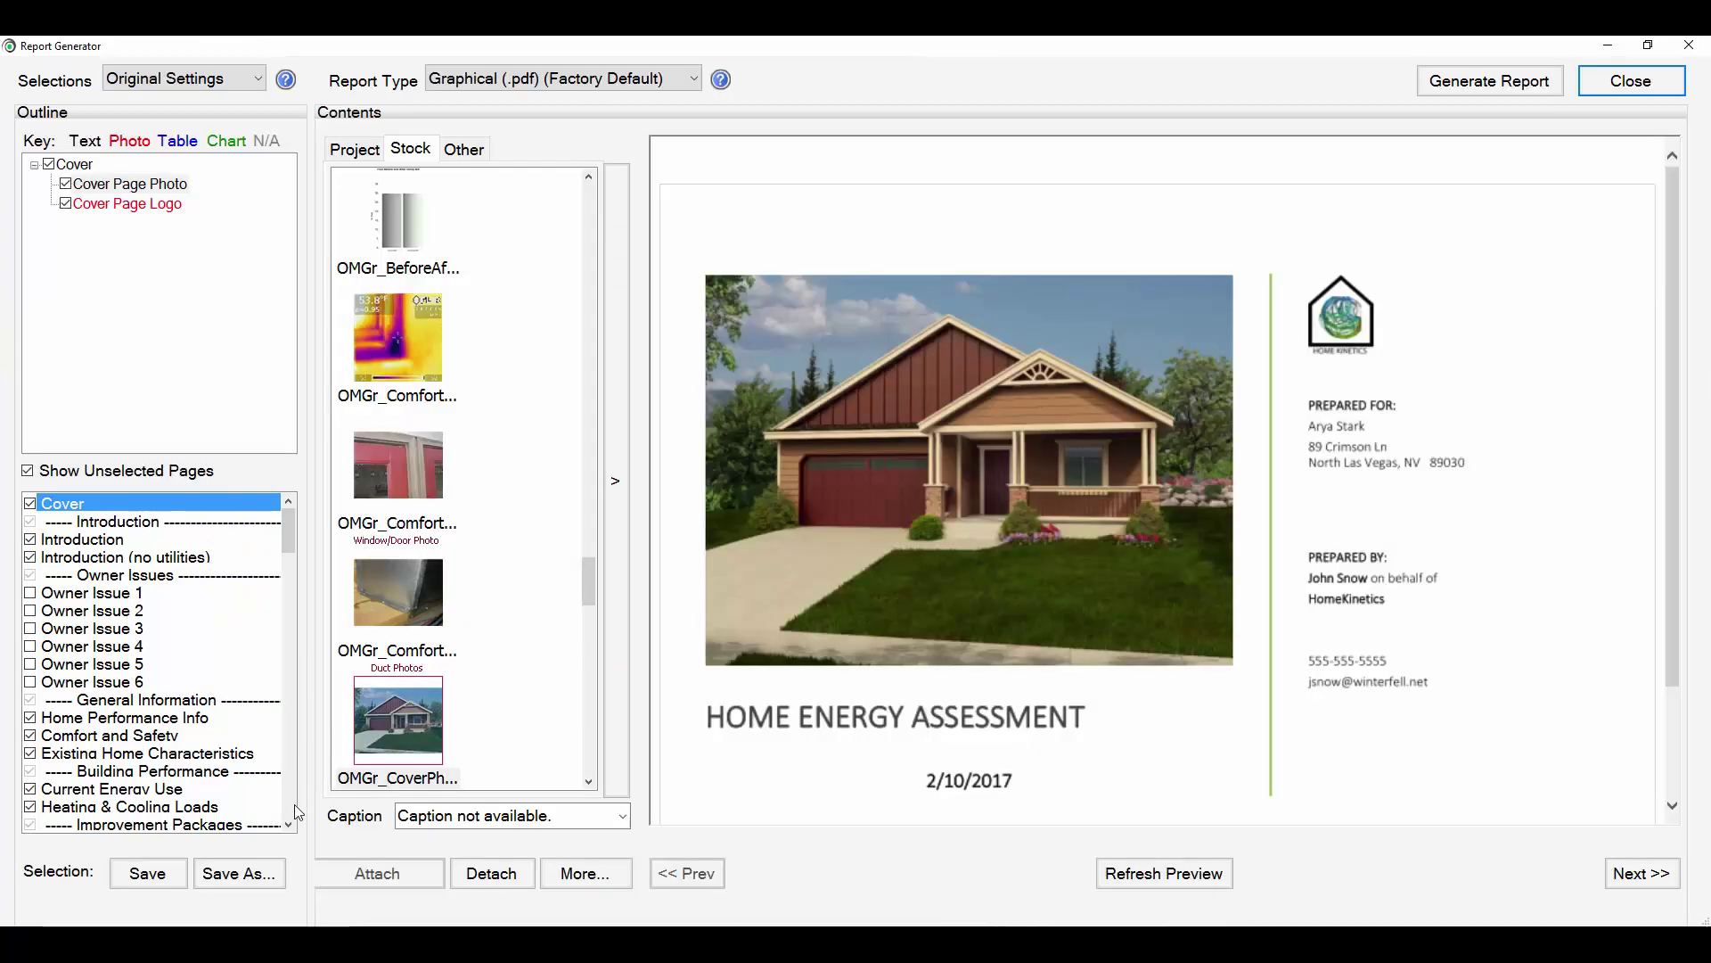
scroll(301, 743, "down", 6)
left_click_drag(295, 594, 295, 792)
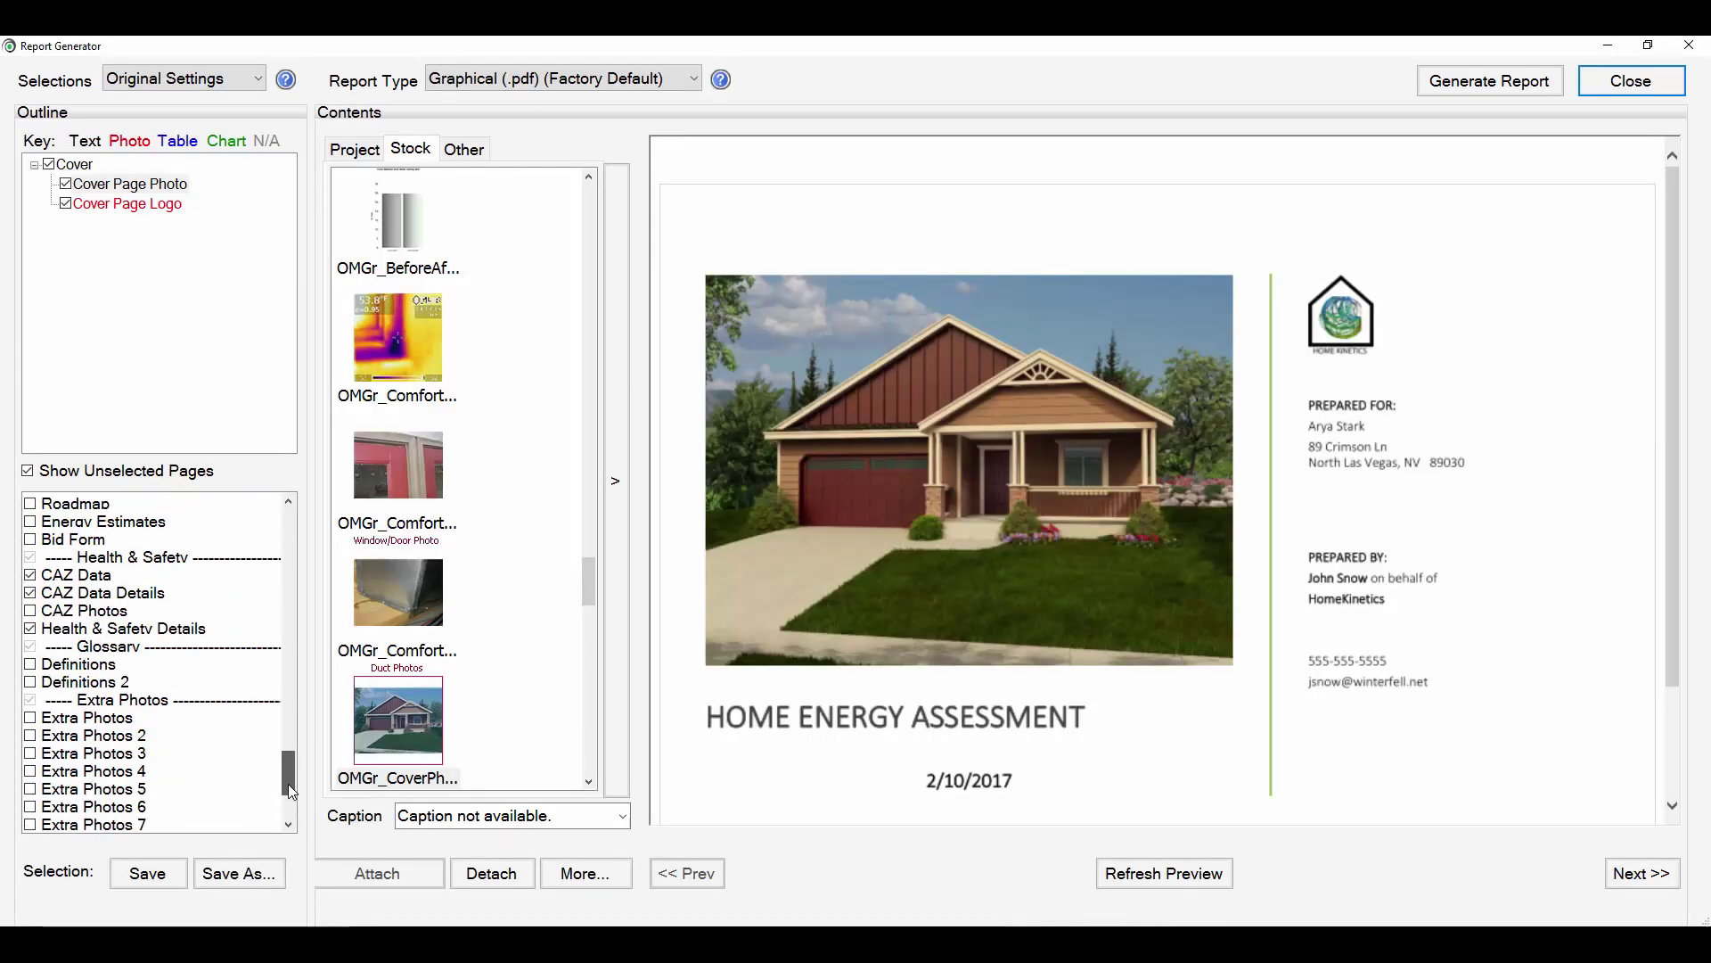
left_click(71, 540)
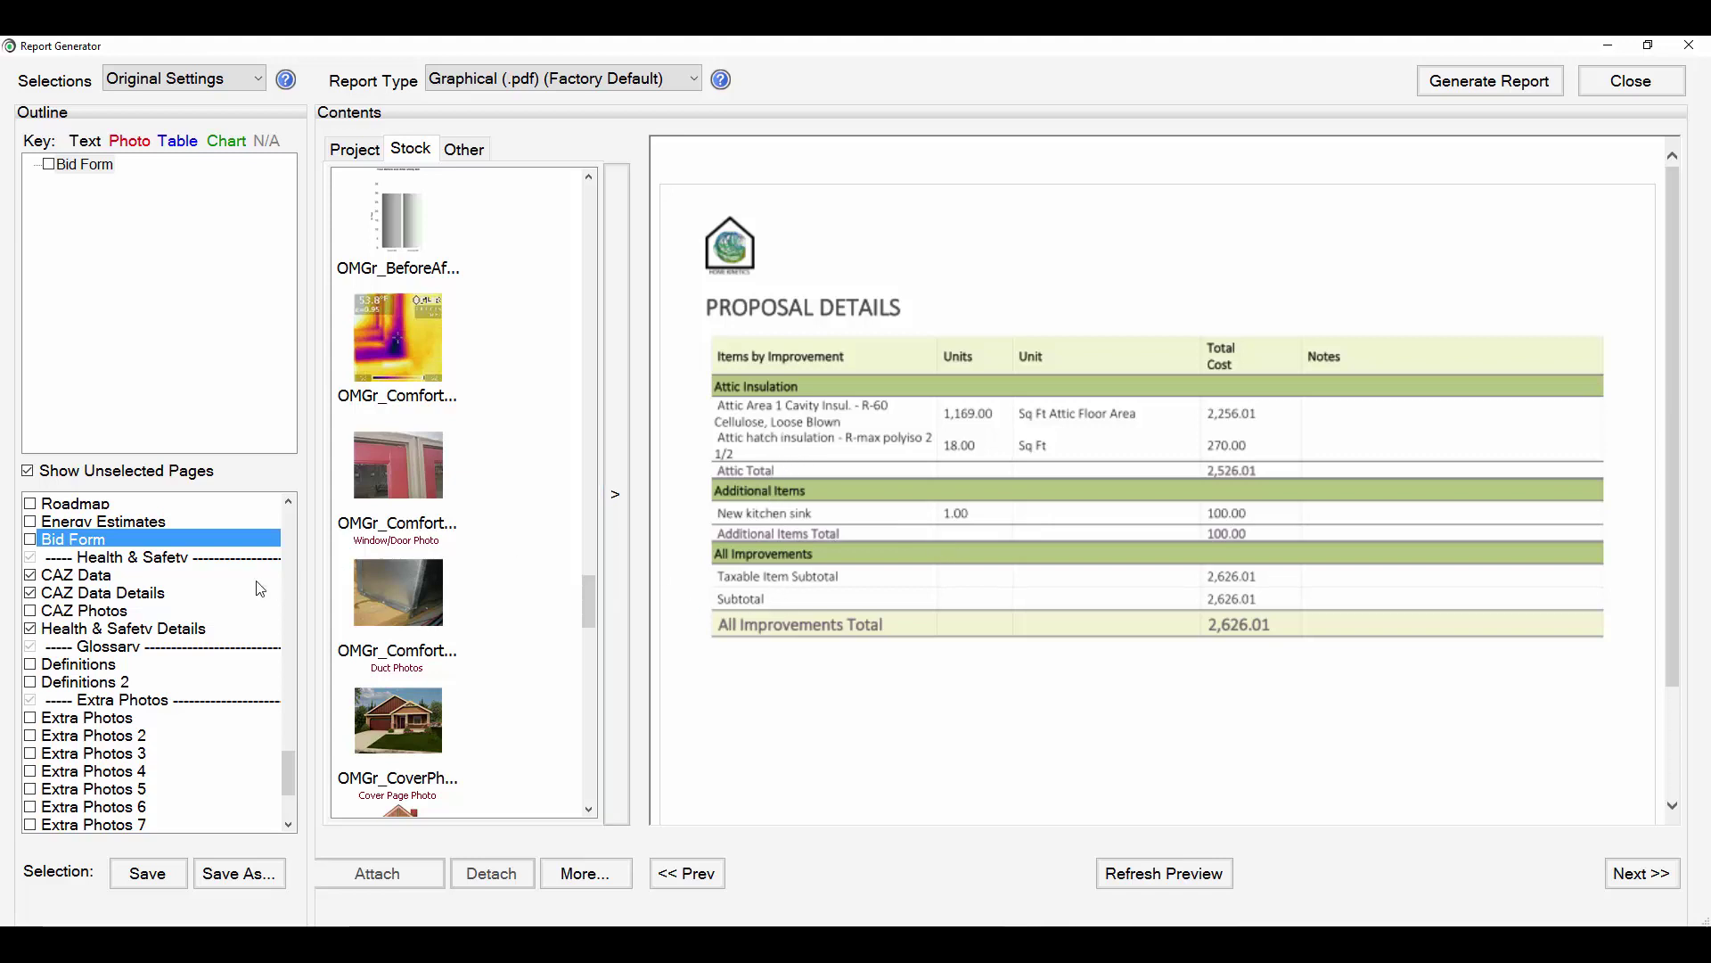
Preview the Detailed Improvement Table page of the report, then close the report generator.
left_click_drag(296, 783, 301, 537)
scroll(86, 665, "down", 3)
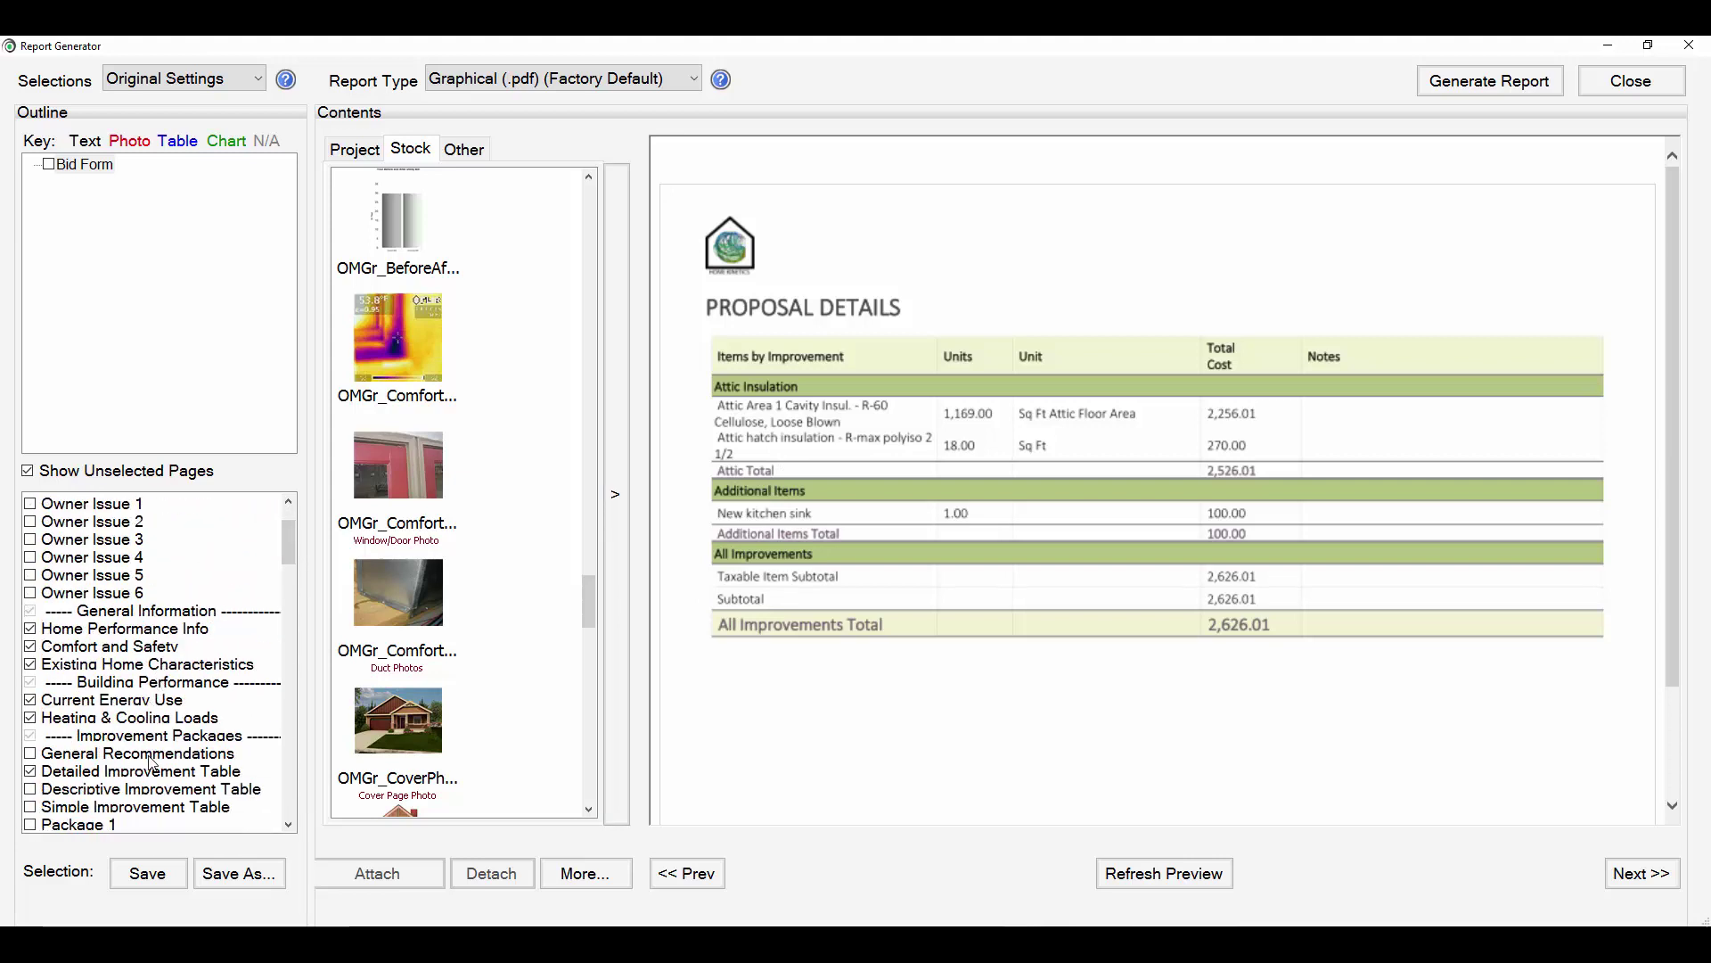
left_click(86, 665)
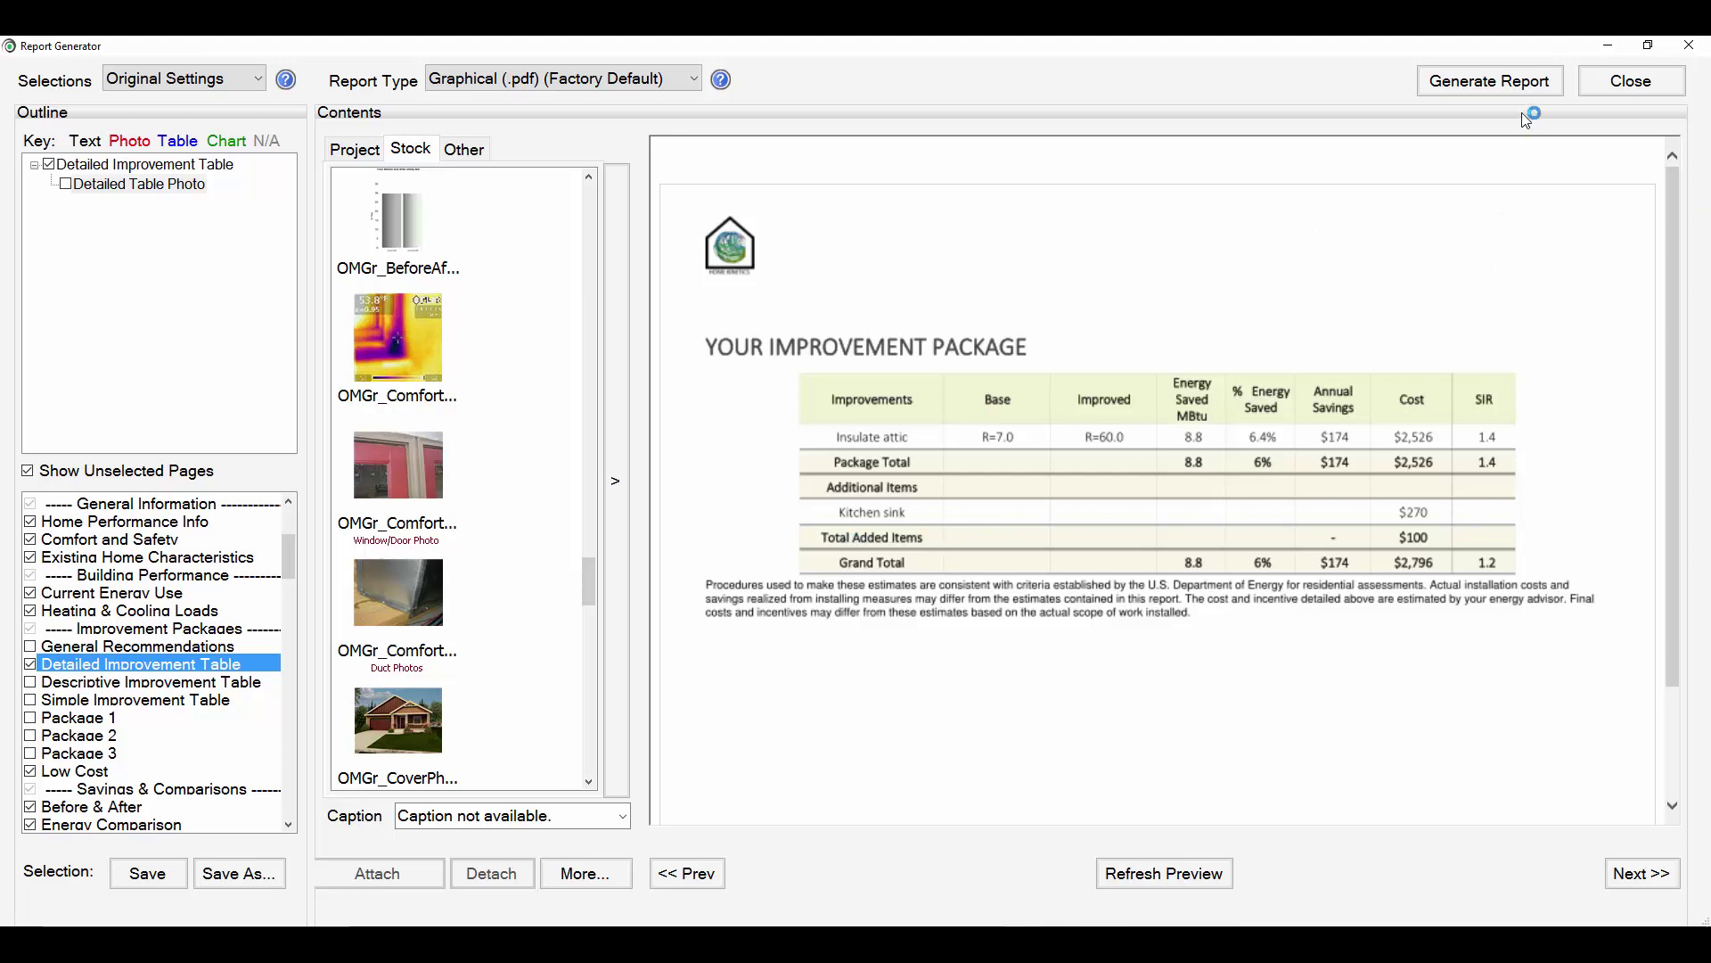
left_click(1621, 80)
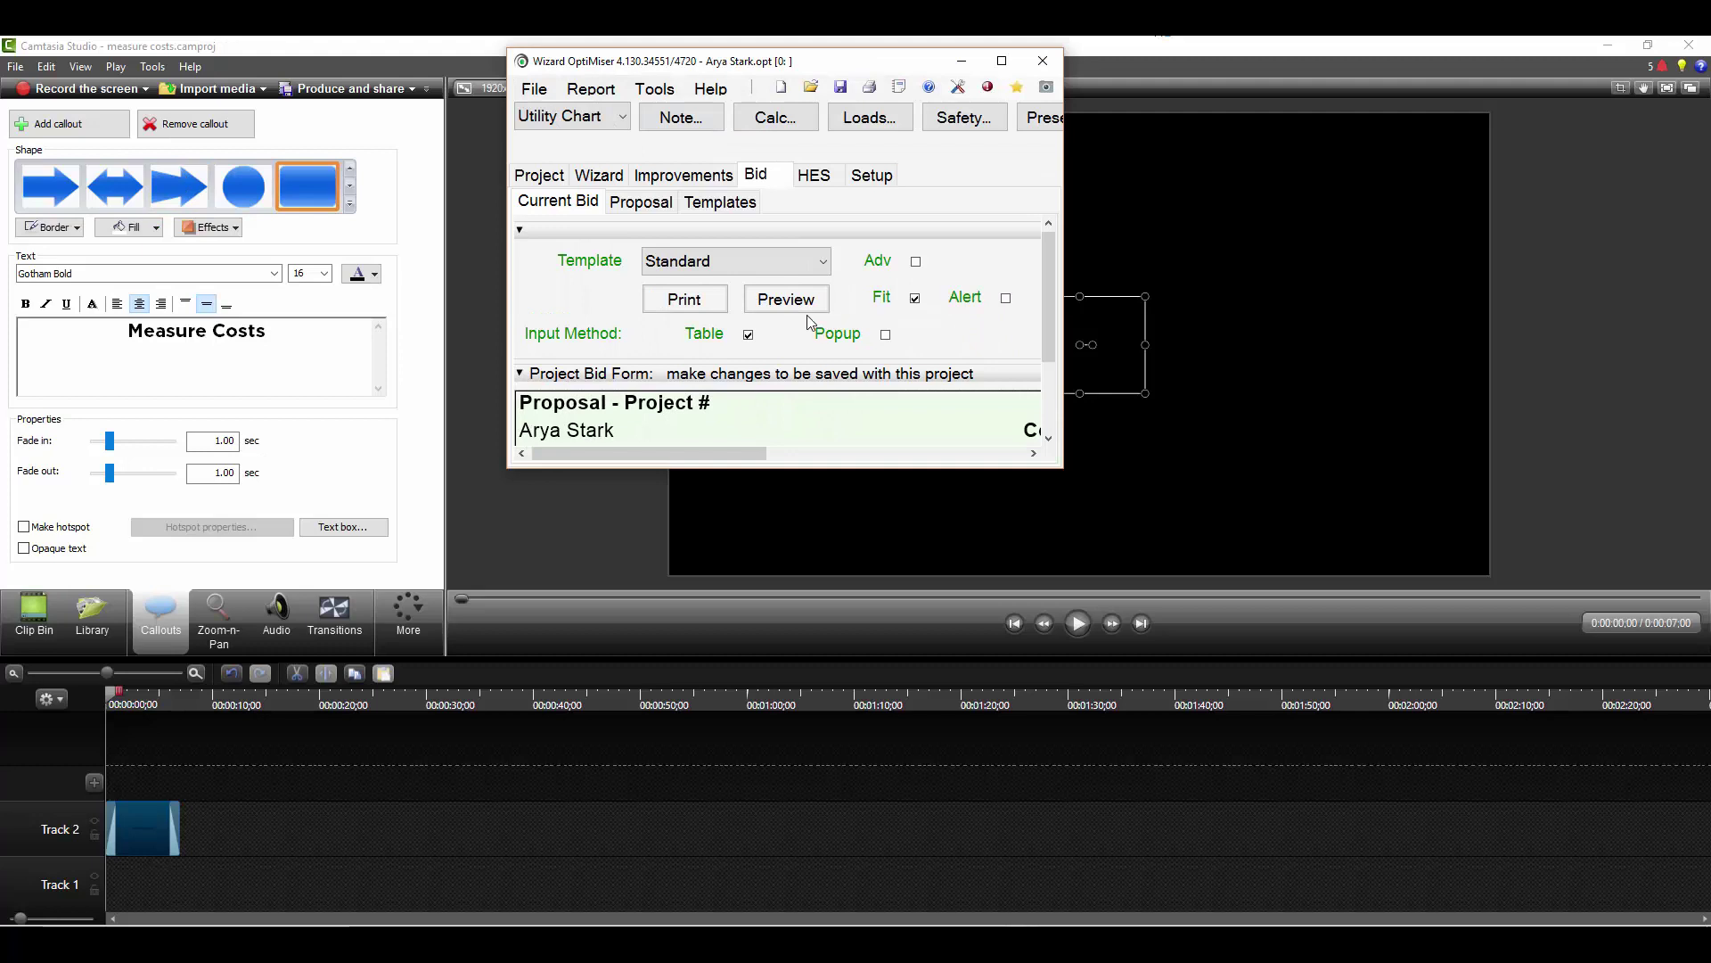
Maximize the main window and show only the added items in the custom improvements table.
left_click(1002, 61)
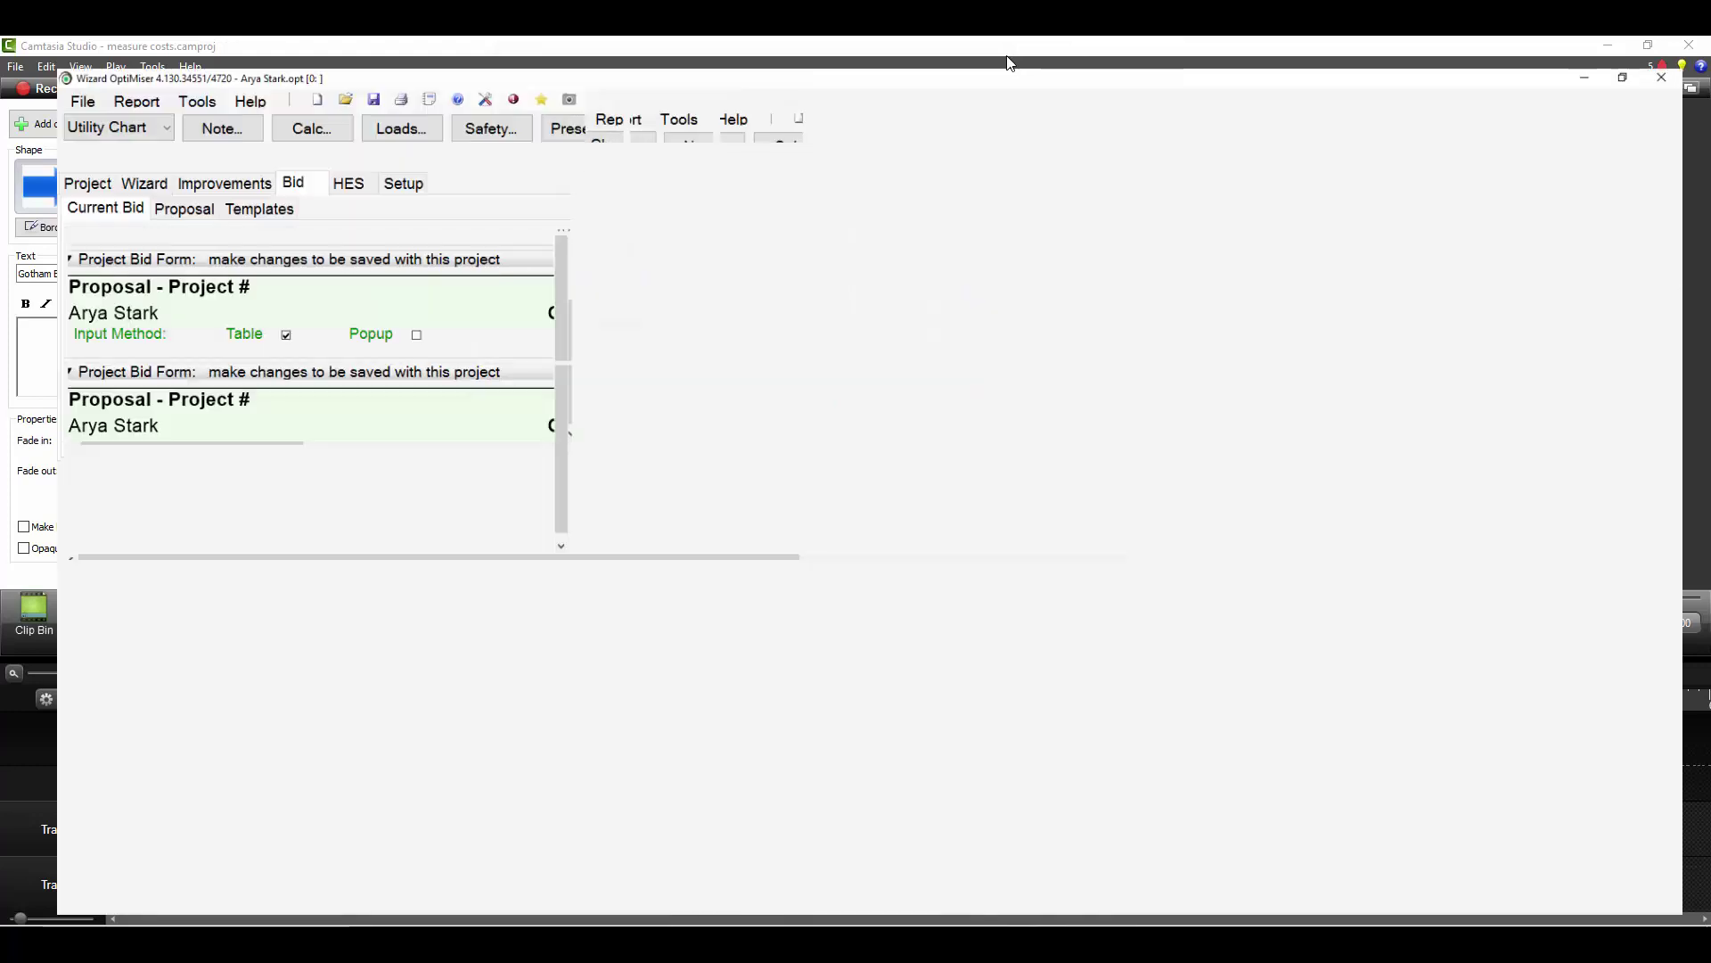
left_click(179, 158)
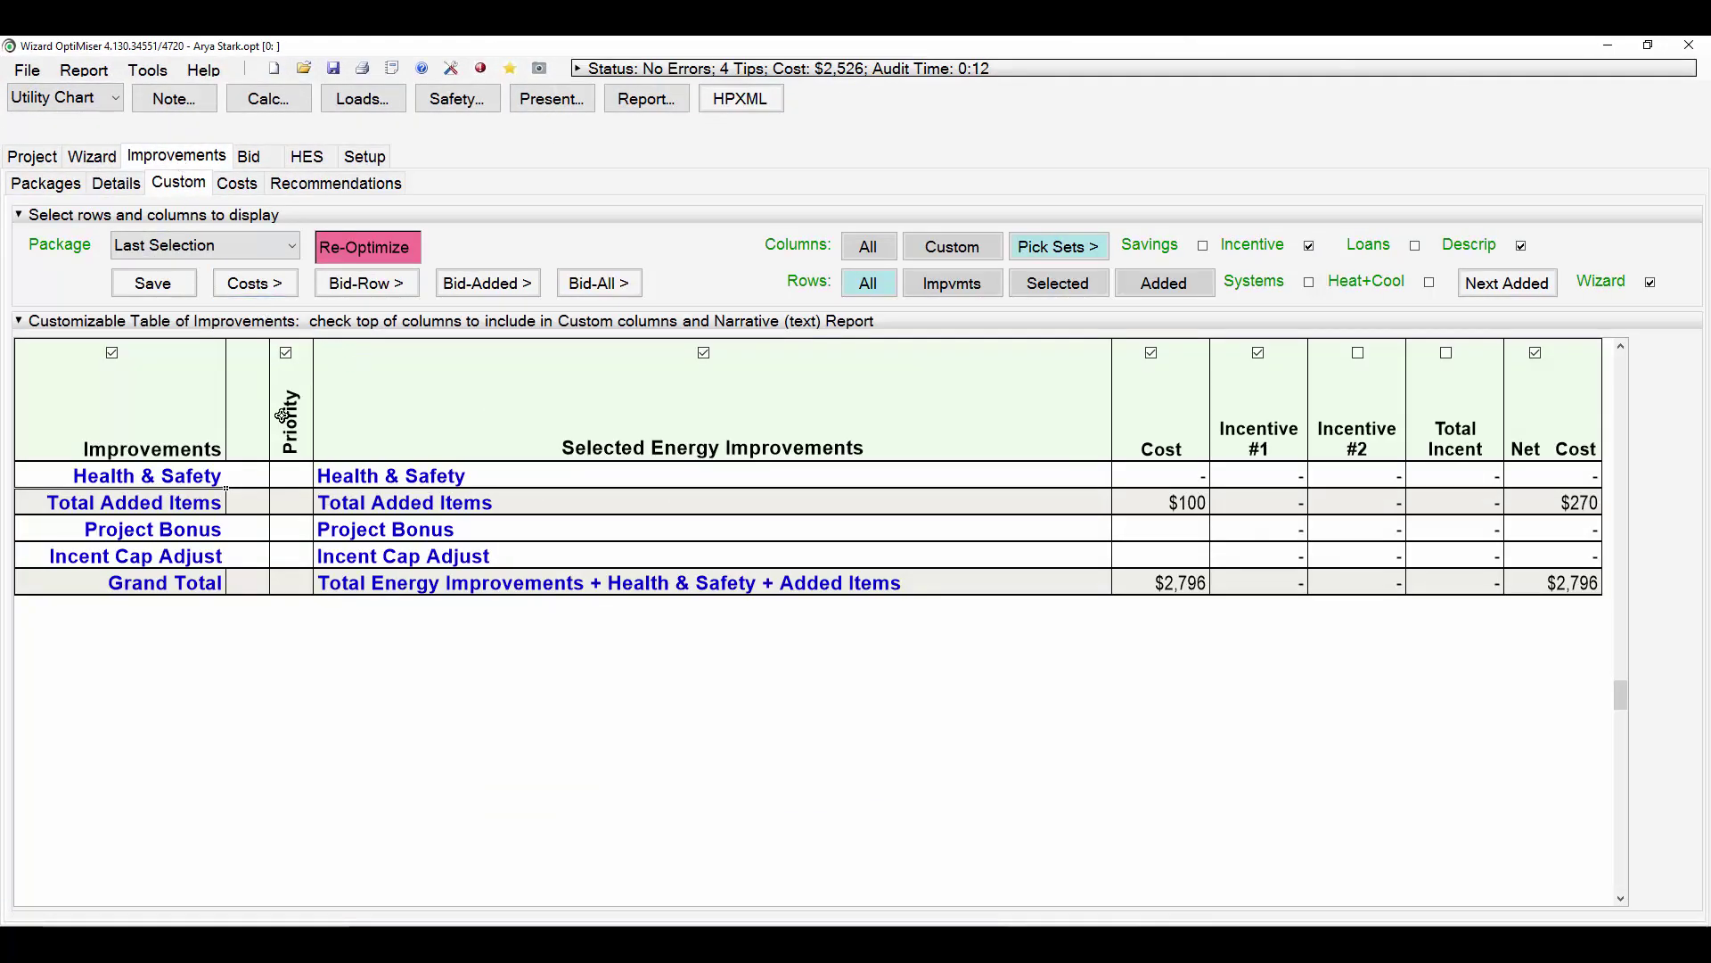
left_click(1182, 290)
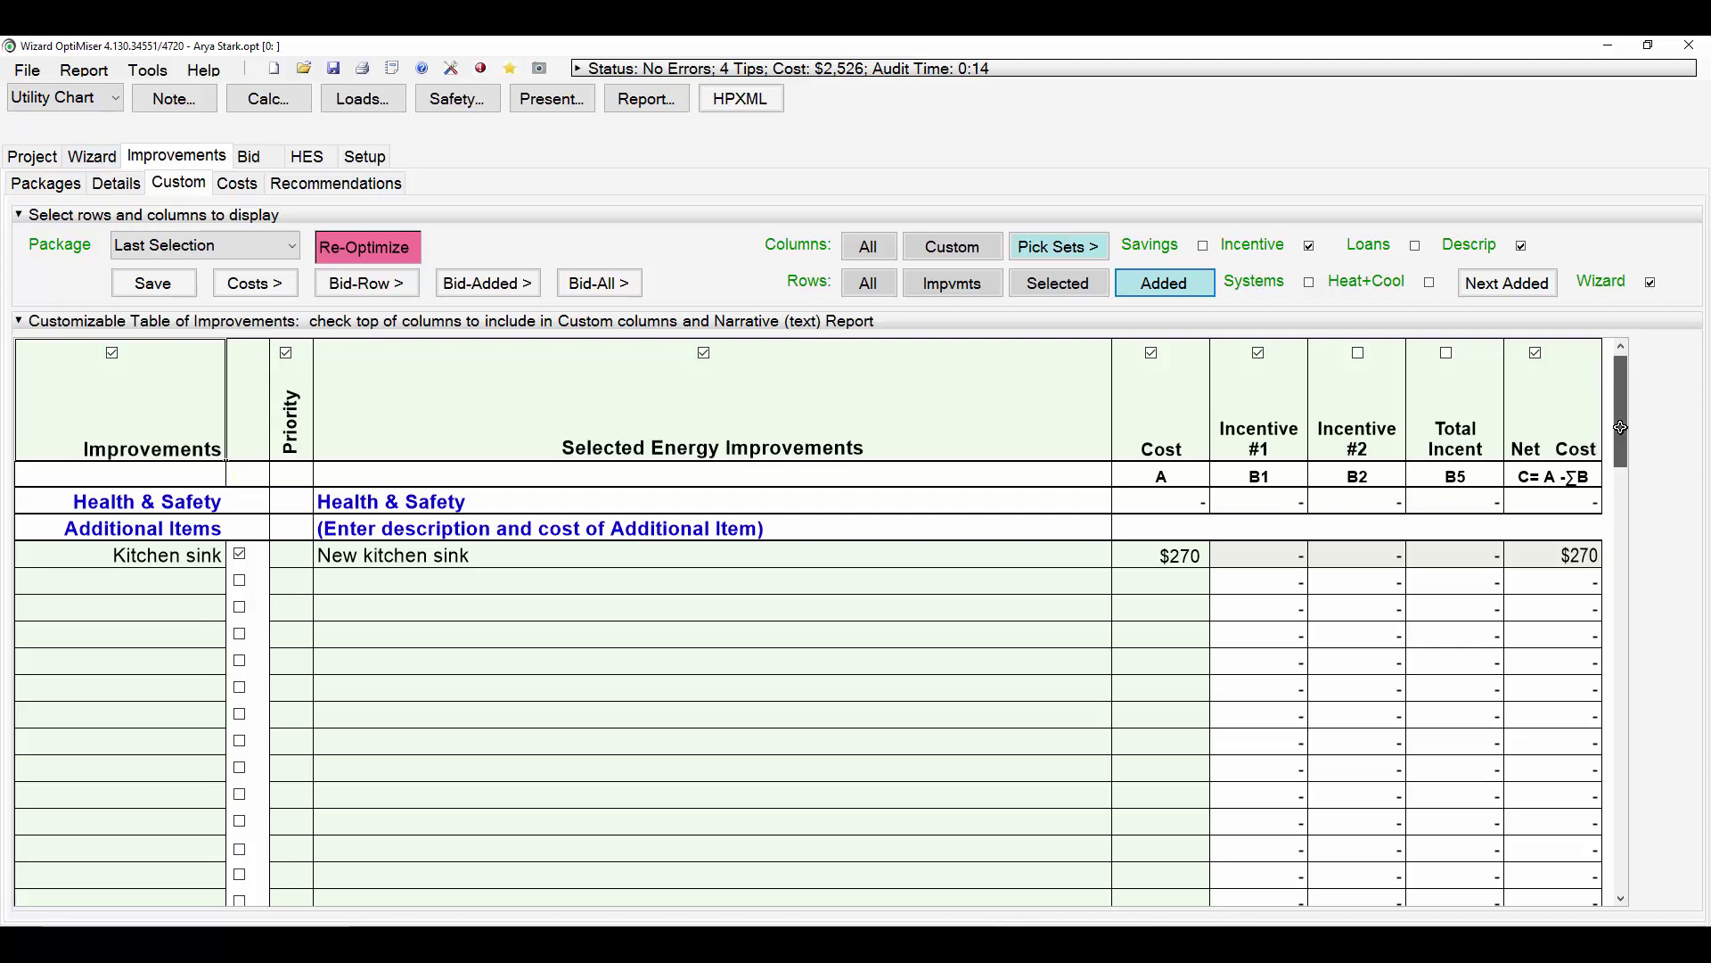
left_click_drag(1620, 428, 1621, 426)
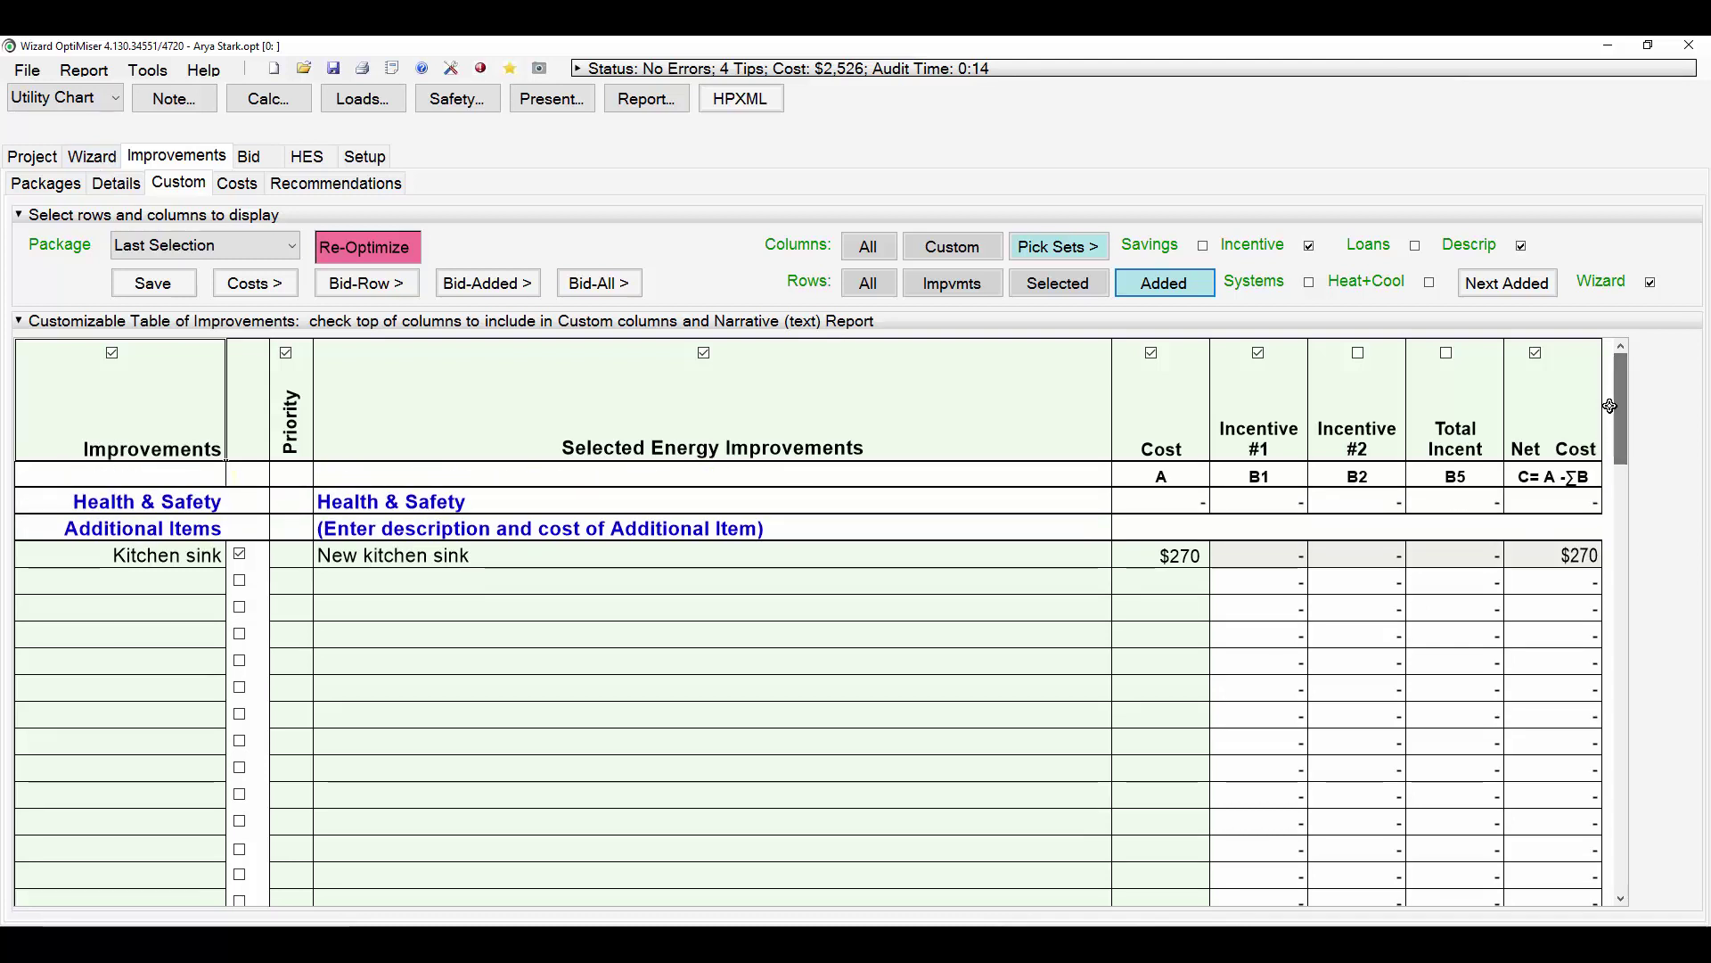
In the attic specifications, open the list of improved cavity insulation items for Area 1, review it, and close it.
left_click(84, 169)
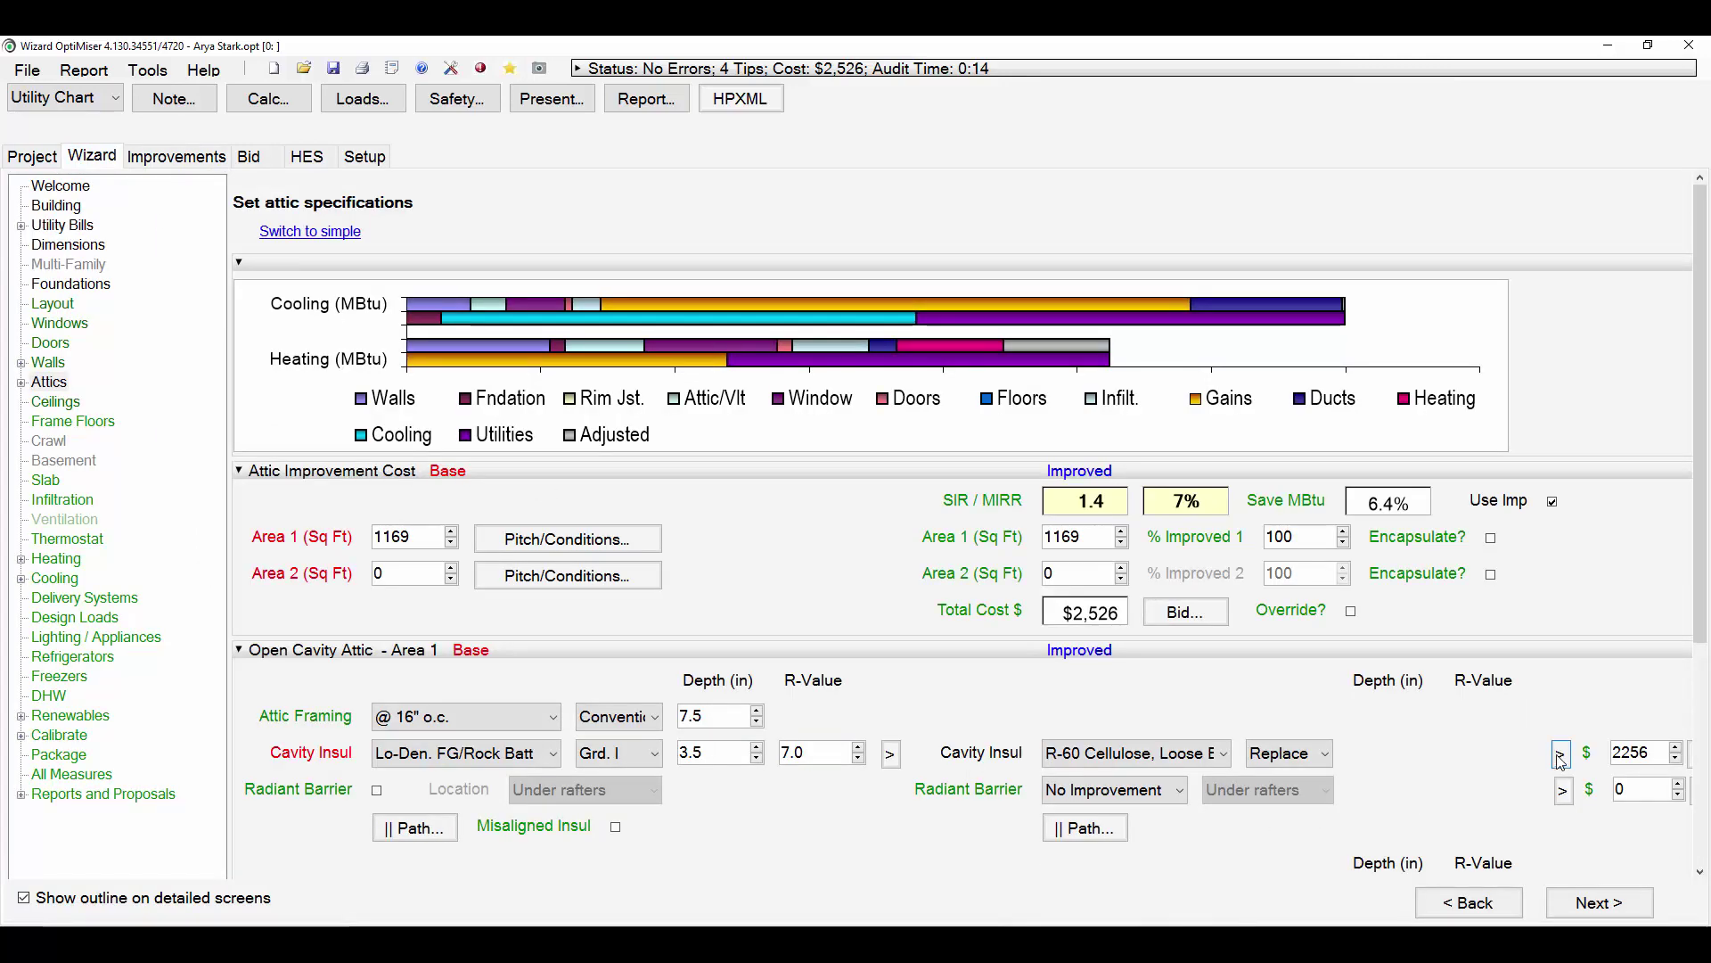
left_click(1560, 755)
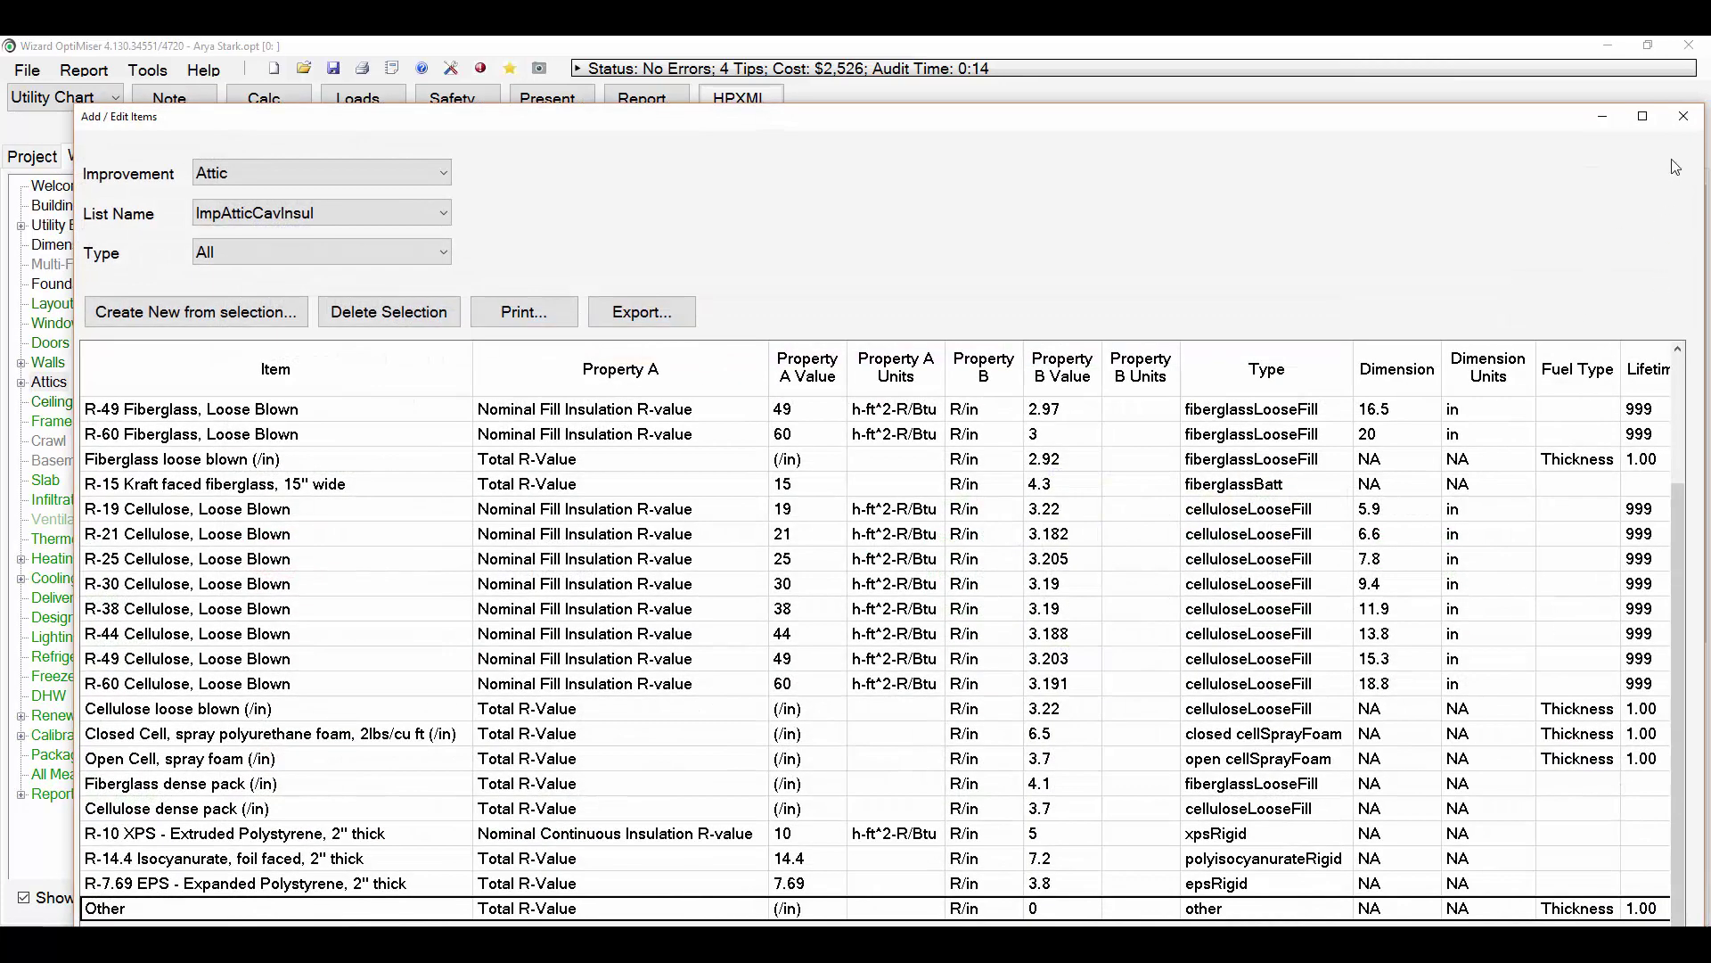
left_click(1683, 117)
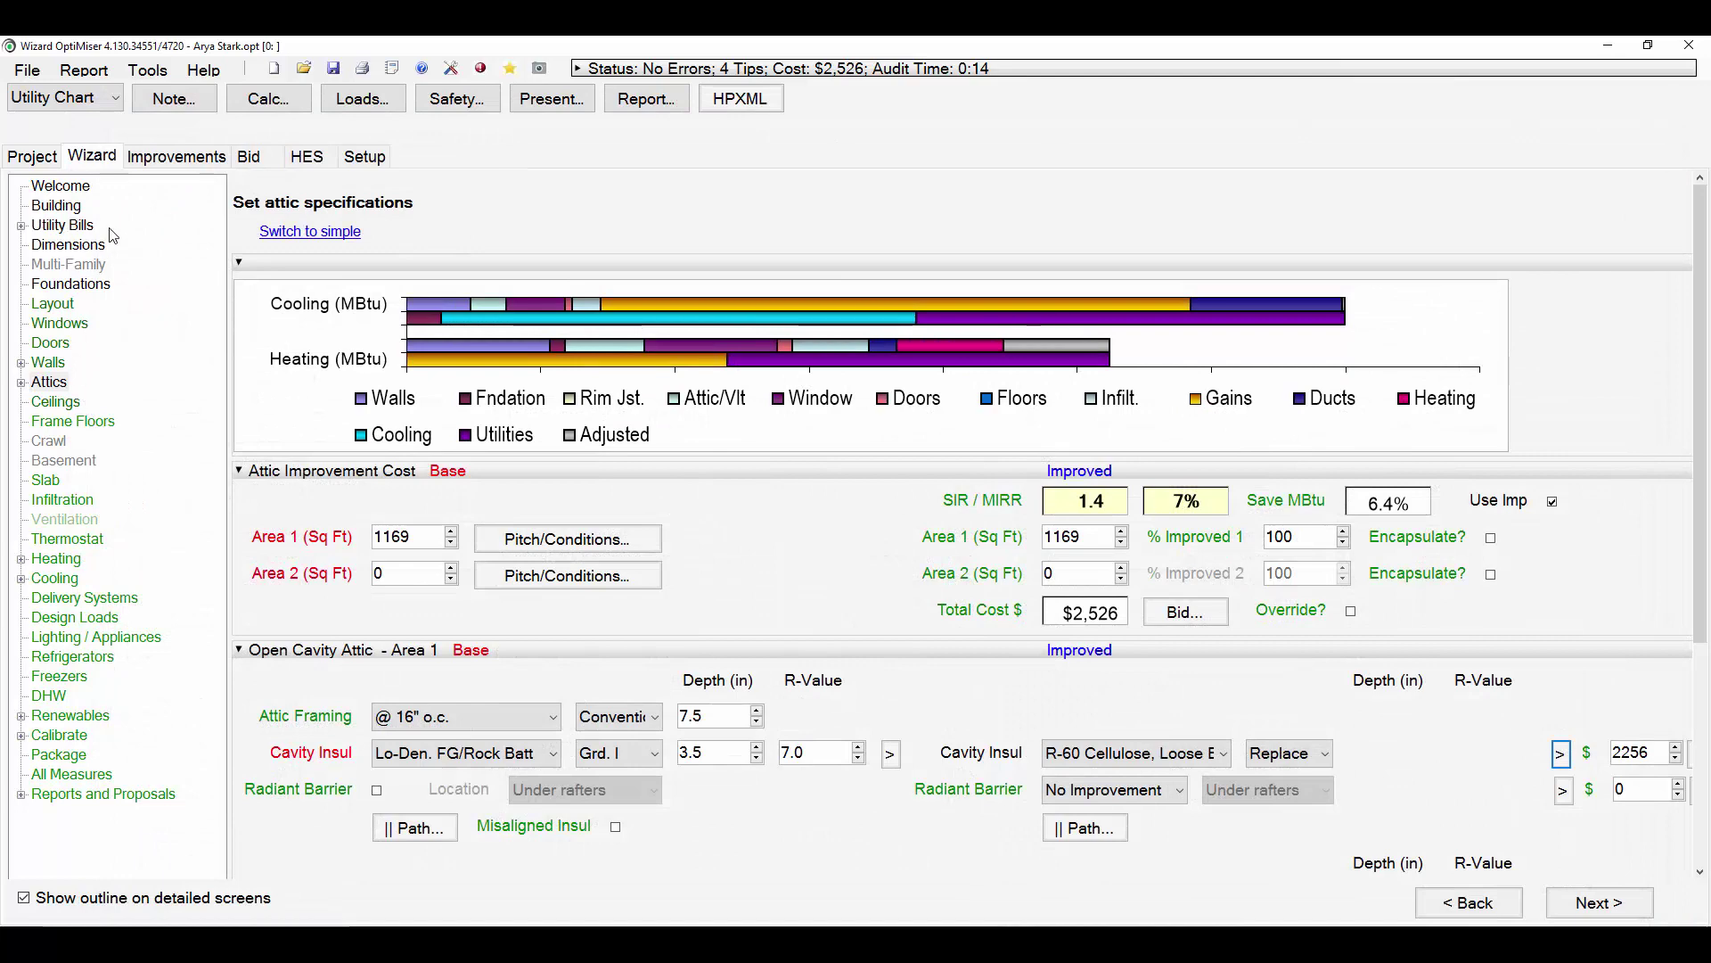
Return to the current bid and display both the unselected and the $0 items in the project bid form.
left_click(176, 157)
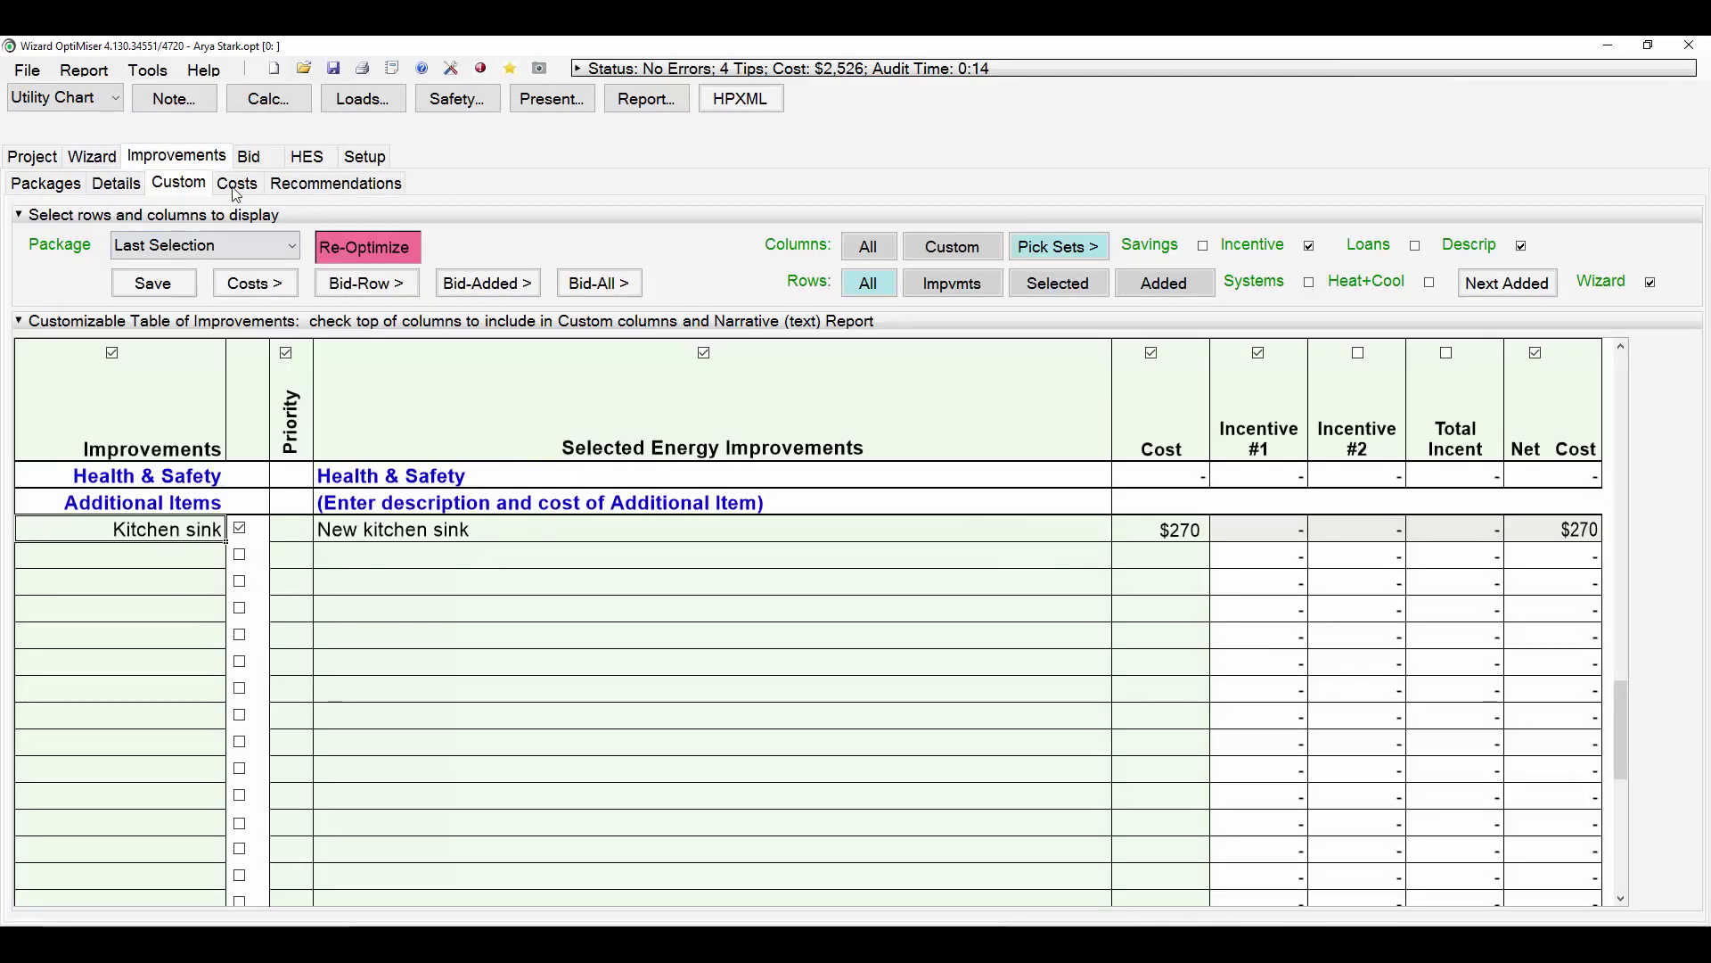
left_click(259, 155)
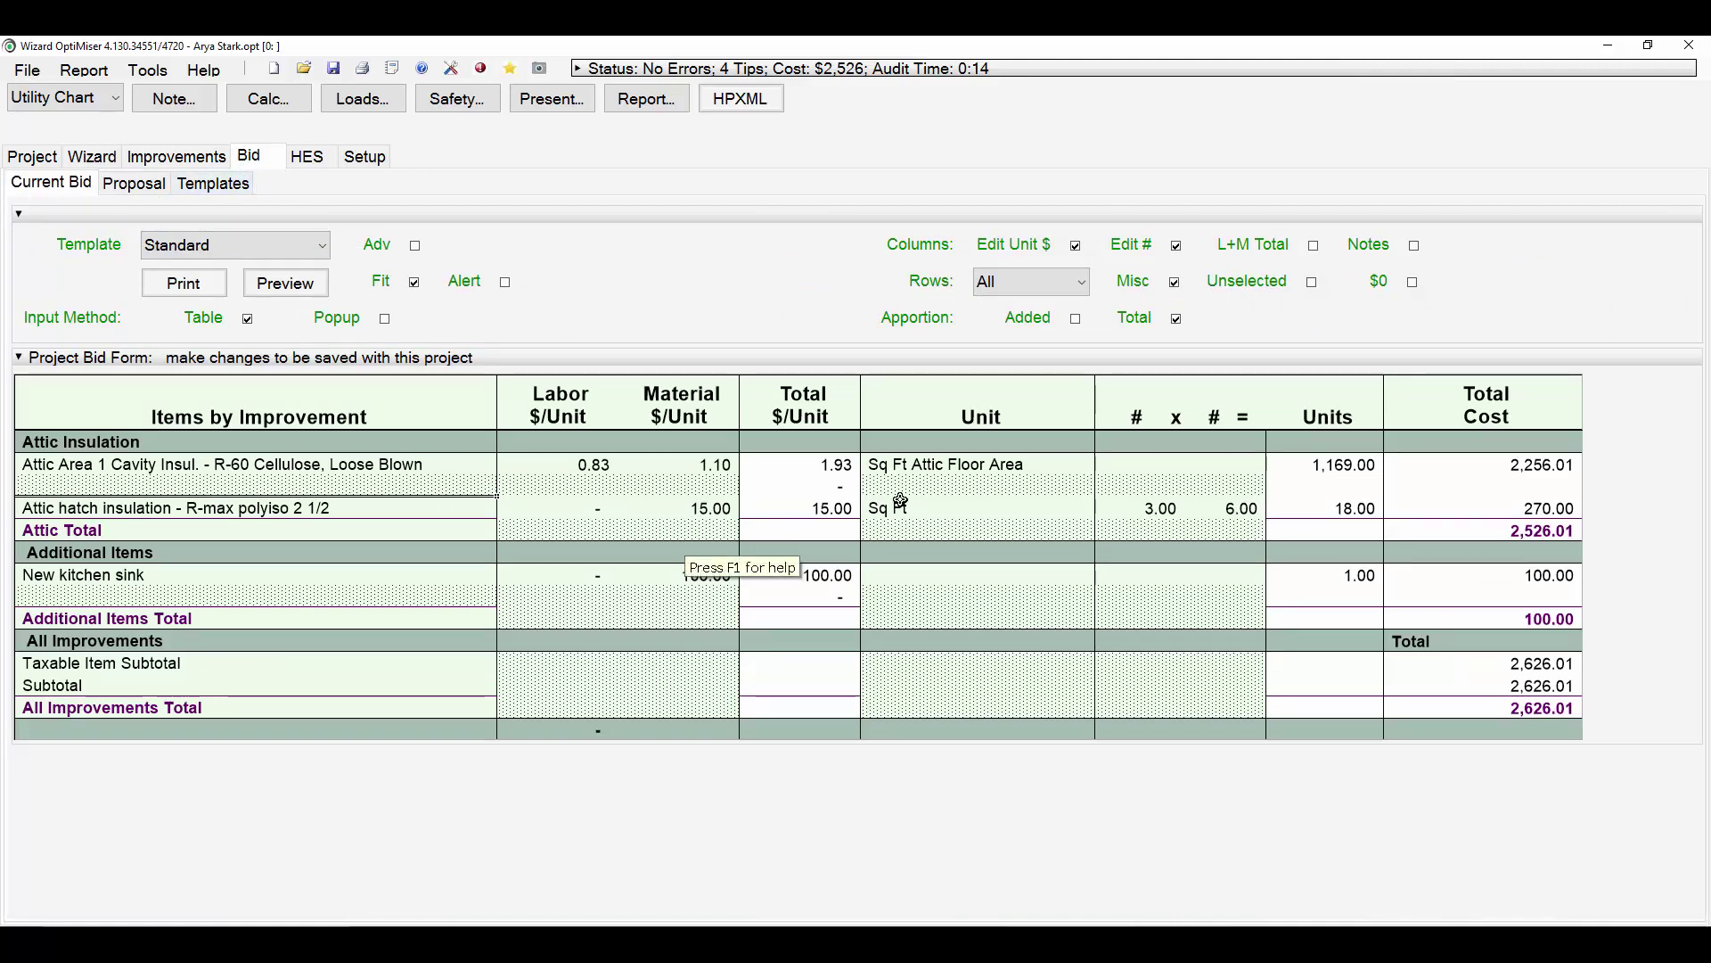
left_click(1313, 284)
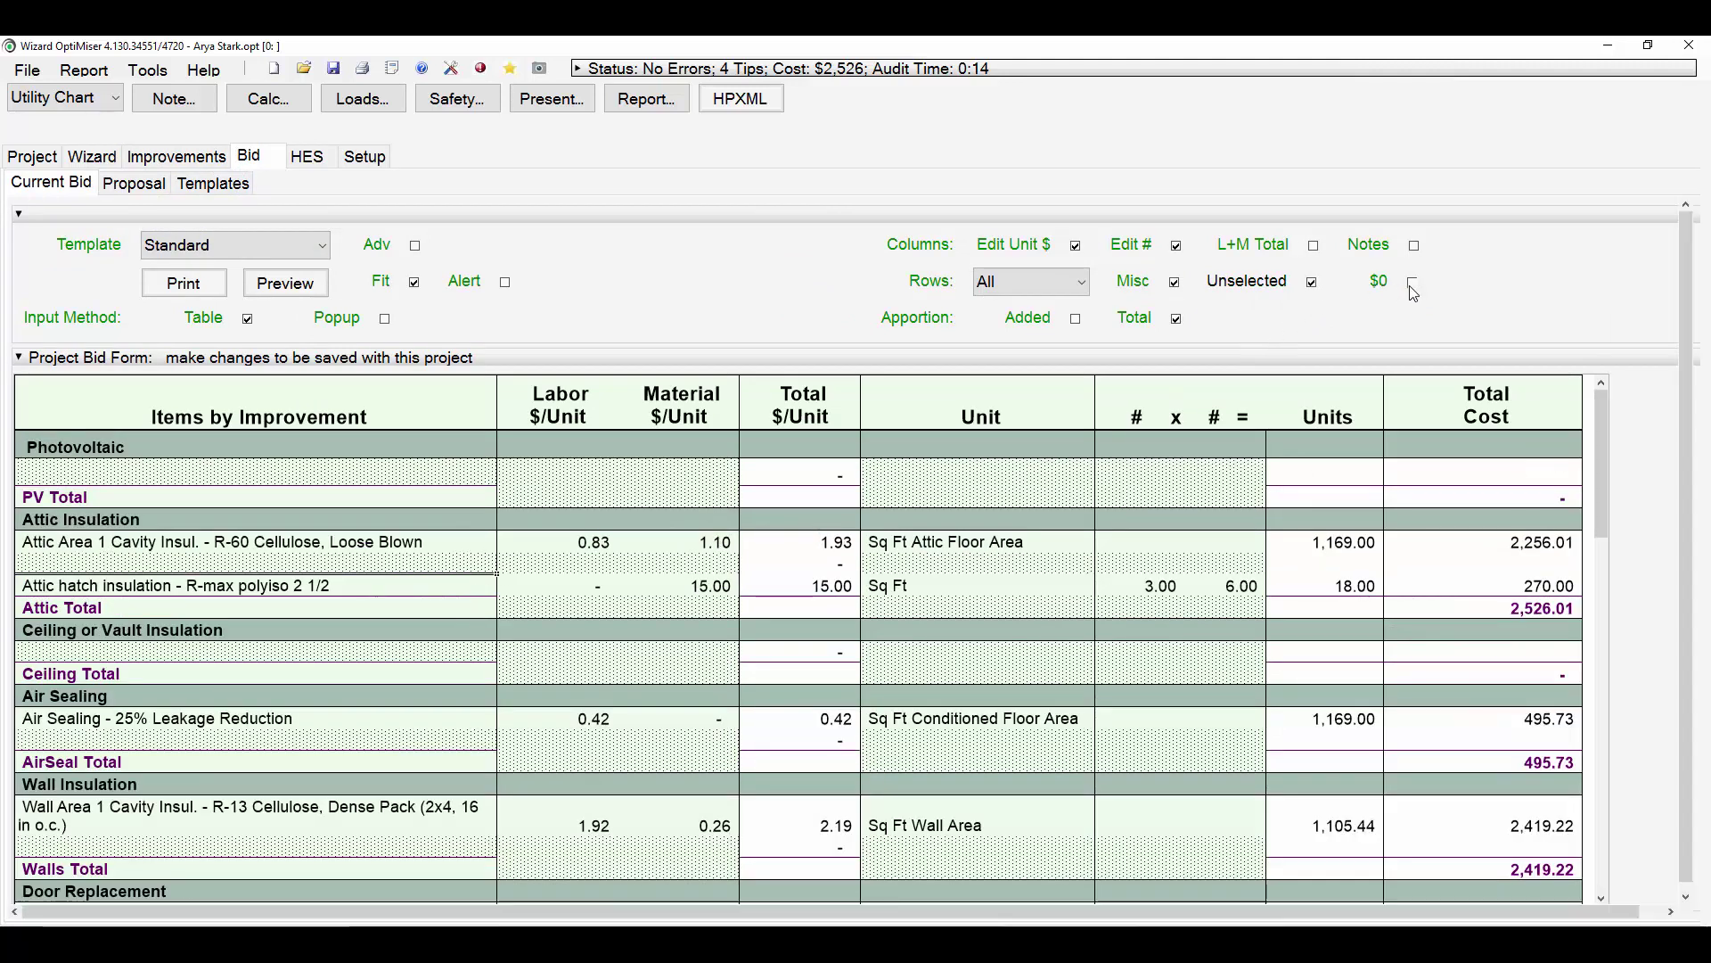
left_click(1412, 283)
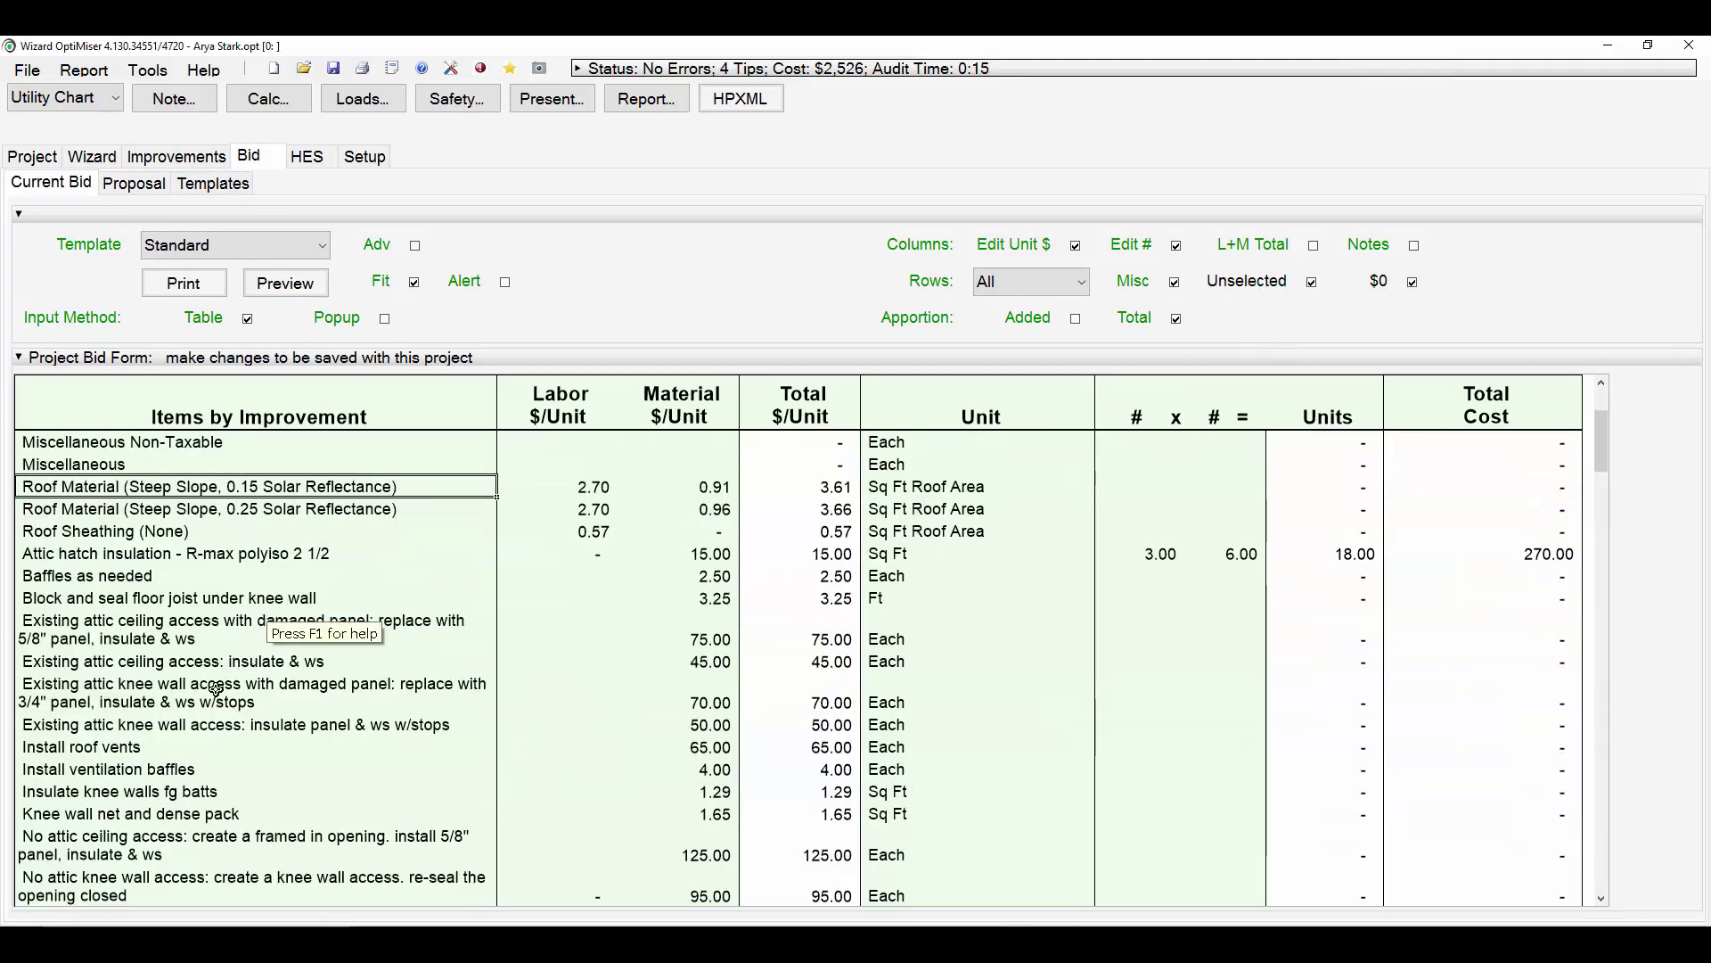